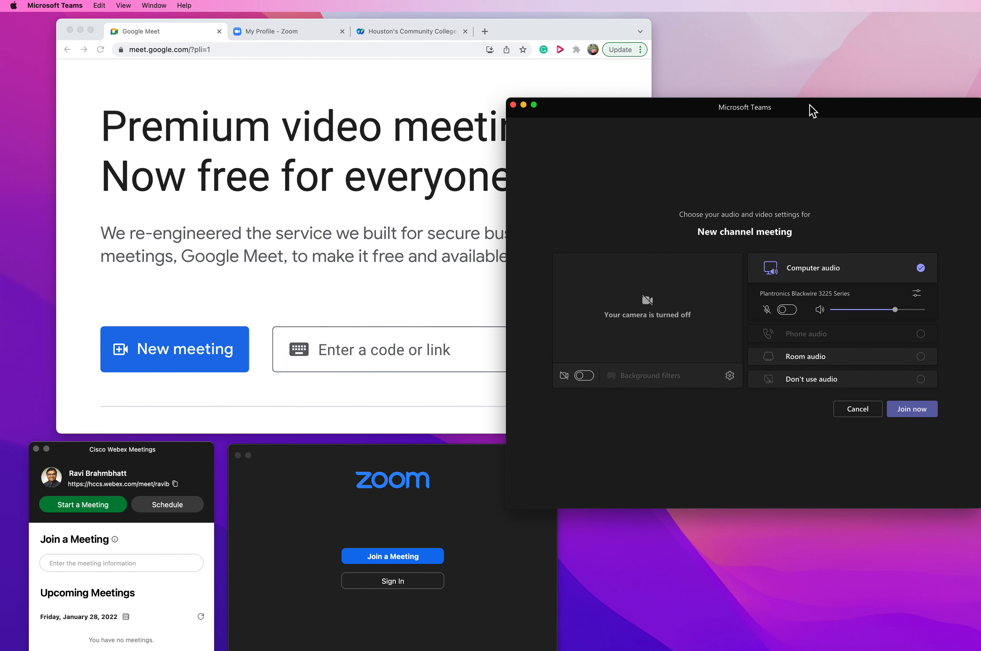
- Move the Teams window clear of the screen edge, join the new channel meeting and dismiss the invitation dialog
left_click_drag(813, 111, 807, 84)
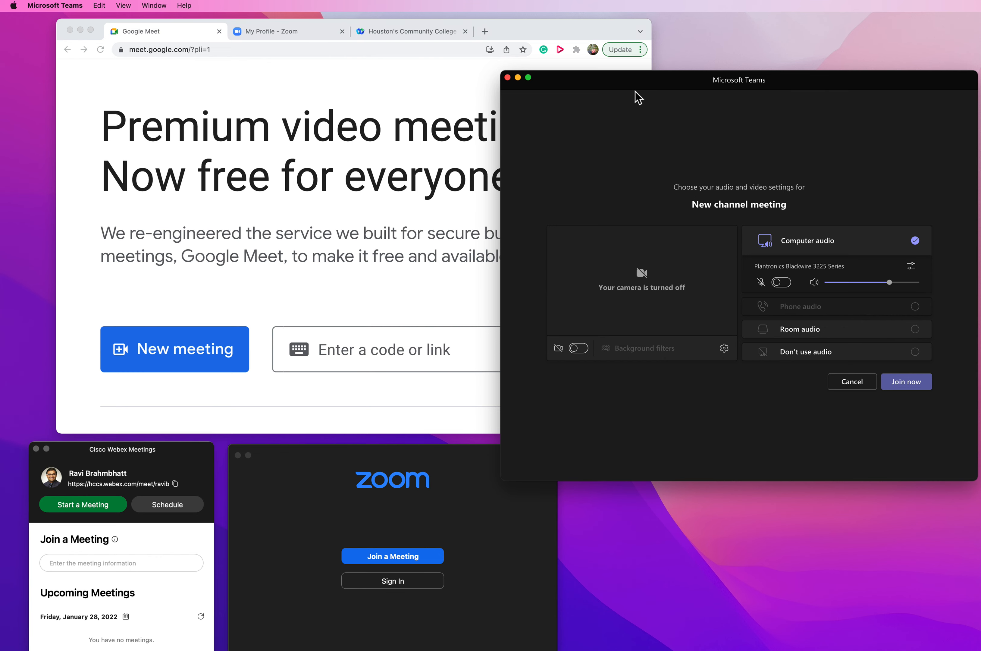
left_click_drag(636, 93, 581, 73)
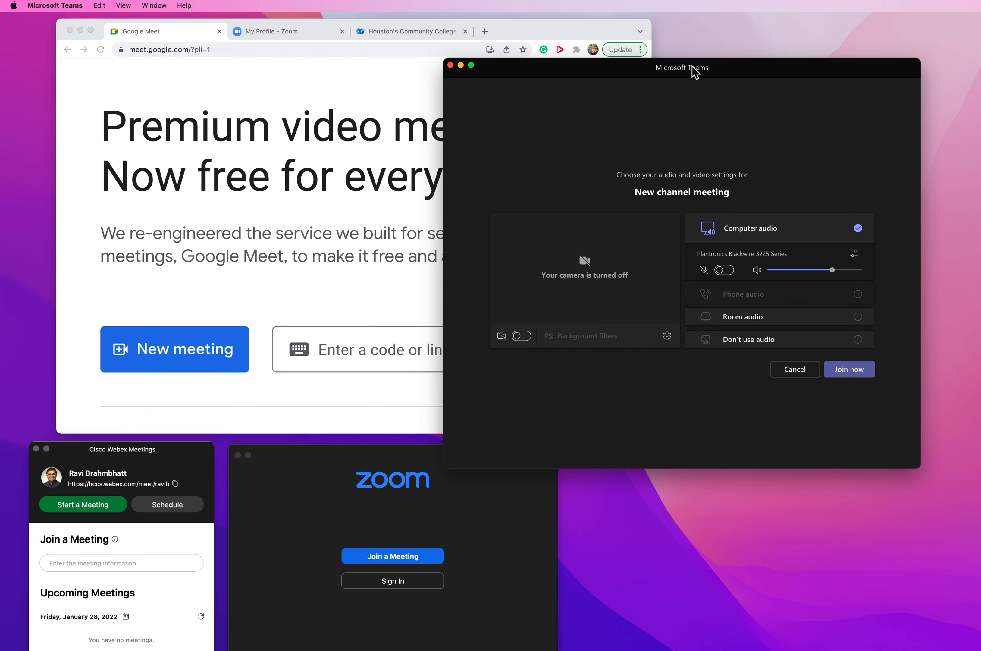
left_click_drag(692, 62, 438, 83)
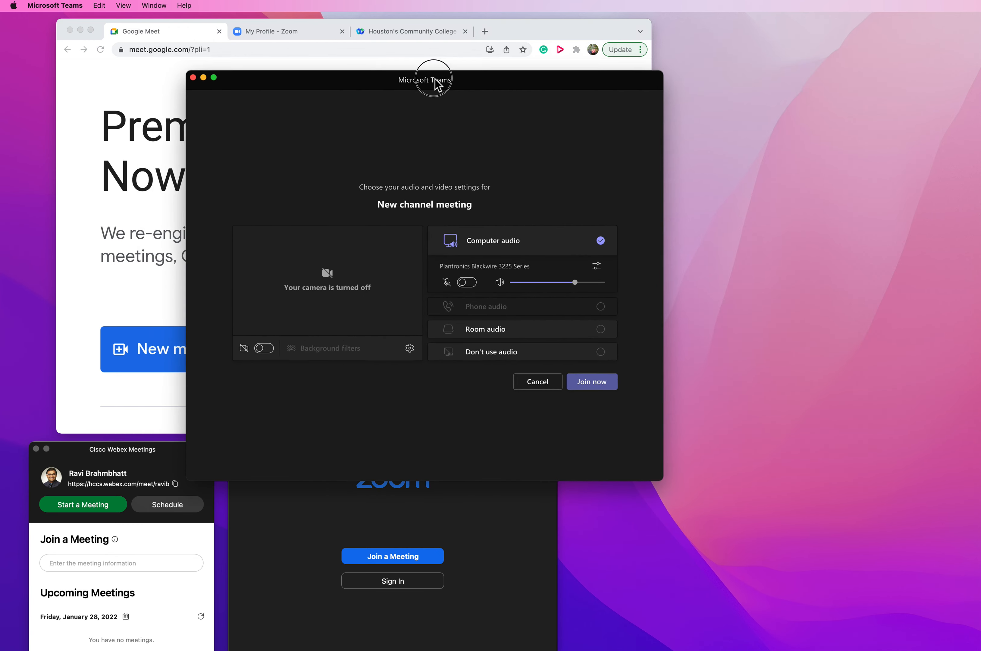
left_click(595, 389)
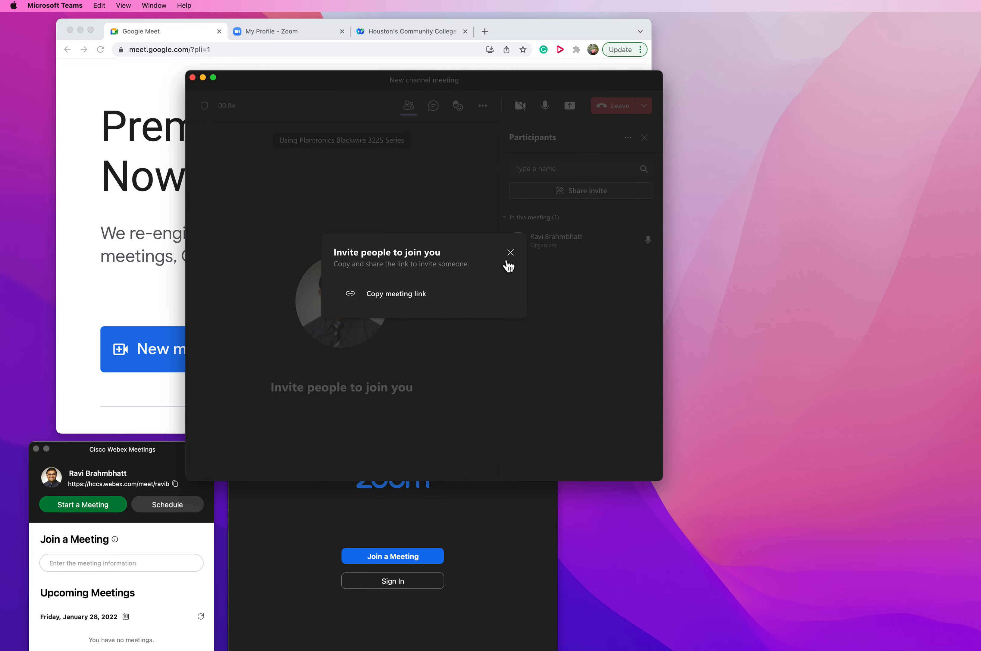
left_click(519, 254)
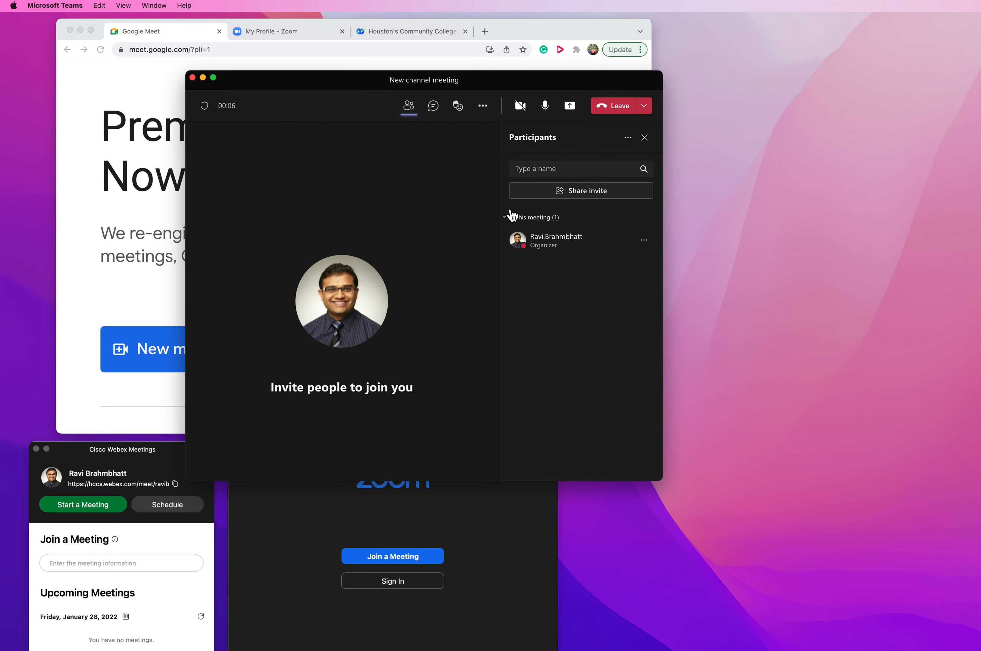
- Reposition the meeting window and review the list of additional meeting actions
left_click_drag(531, 90, 595, 132)
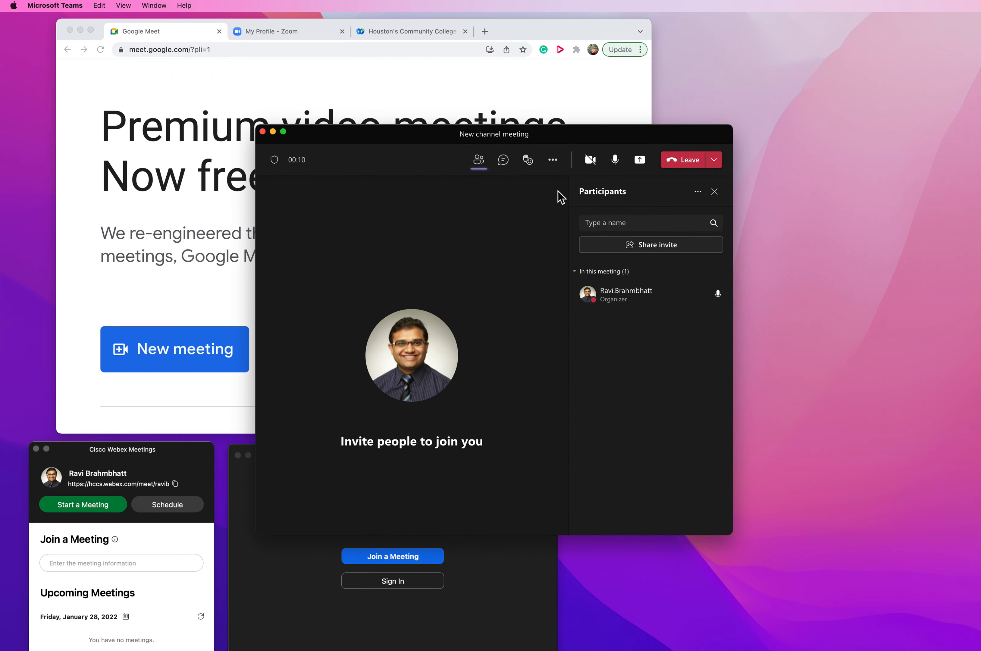
left_click_drag(591, 138, 633, 159)
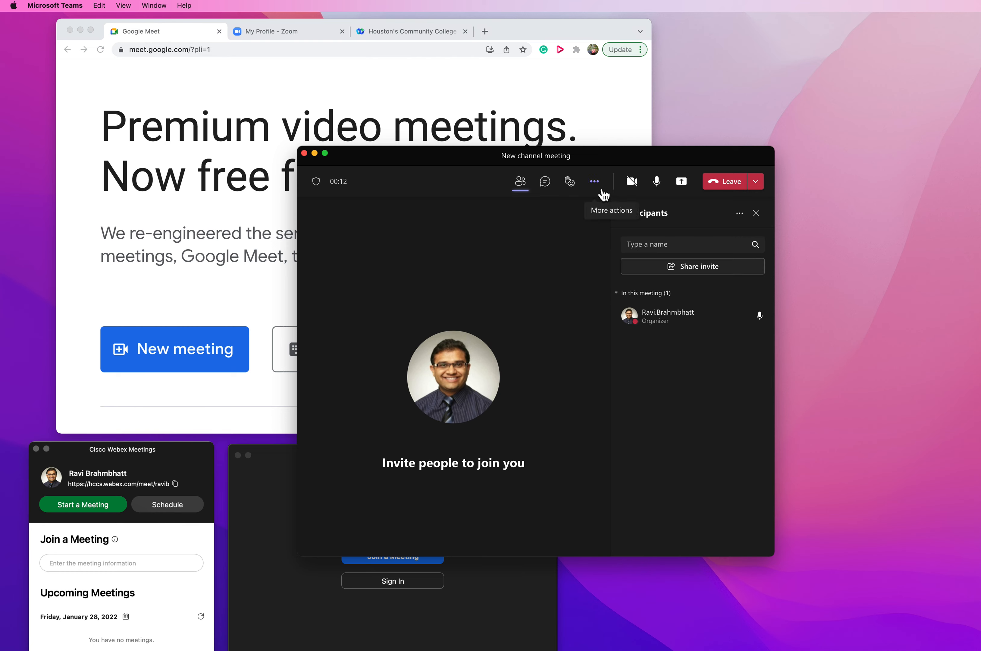
left_click(602, 190)
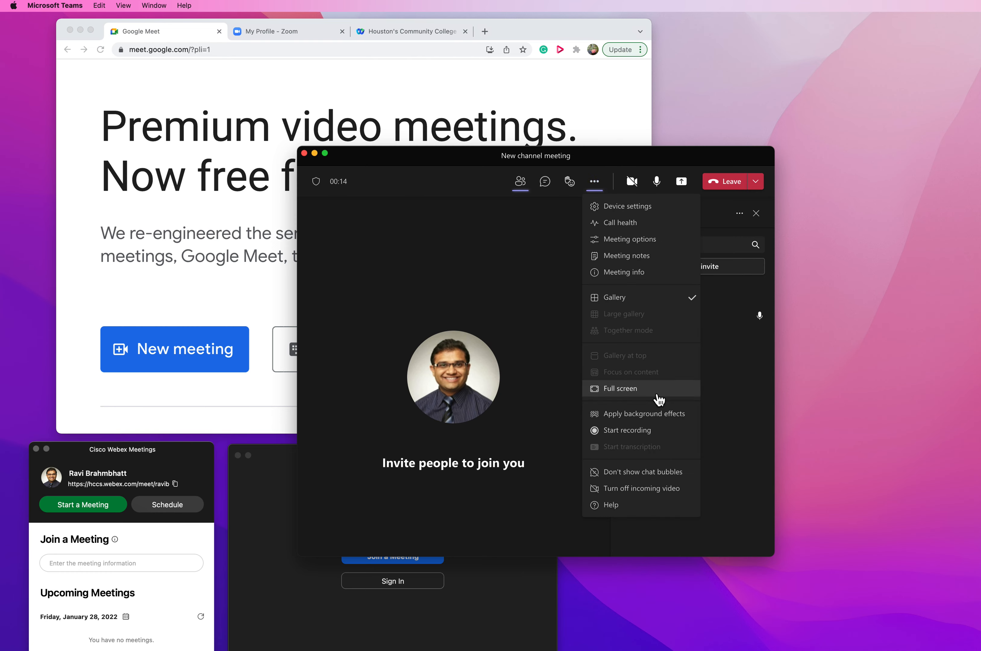
left_click(672, 159)
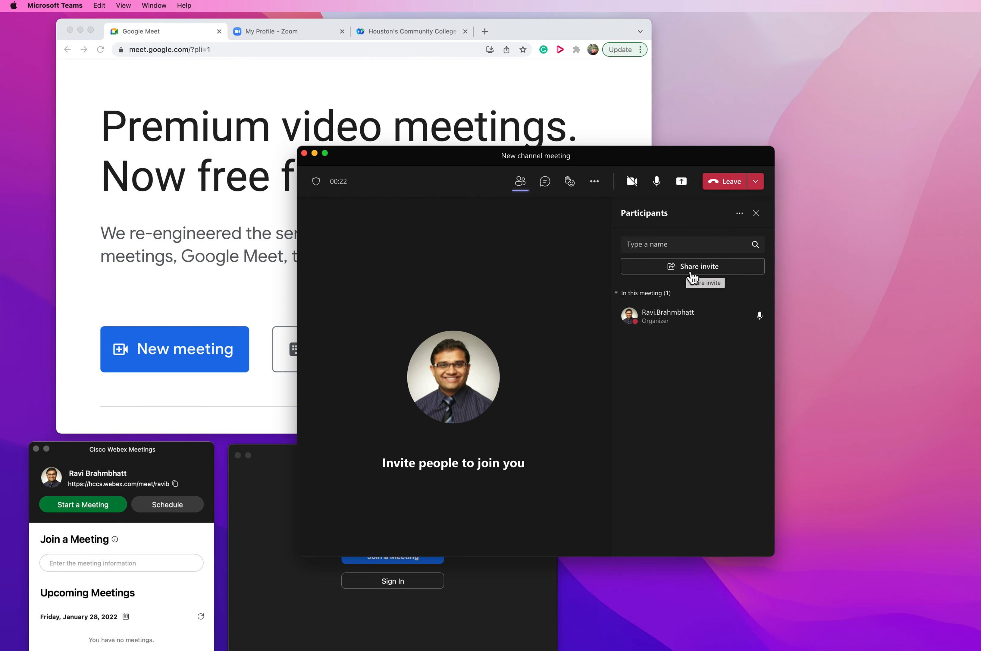
- Copy the meeting link from the share invitation dialog and close the dialog
left_click(689, 269)
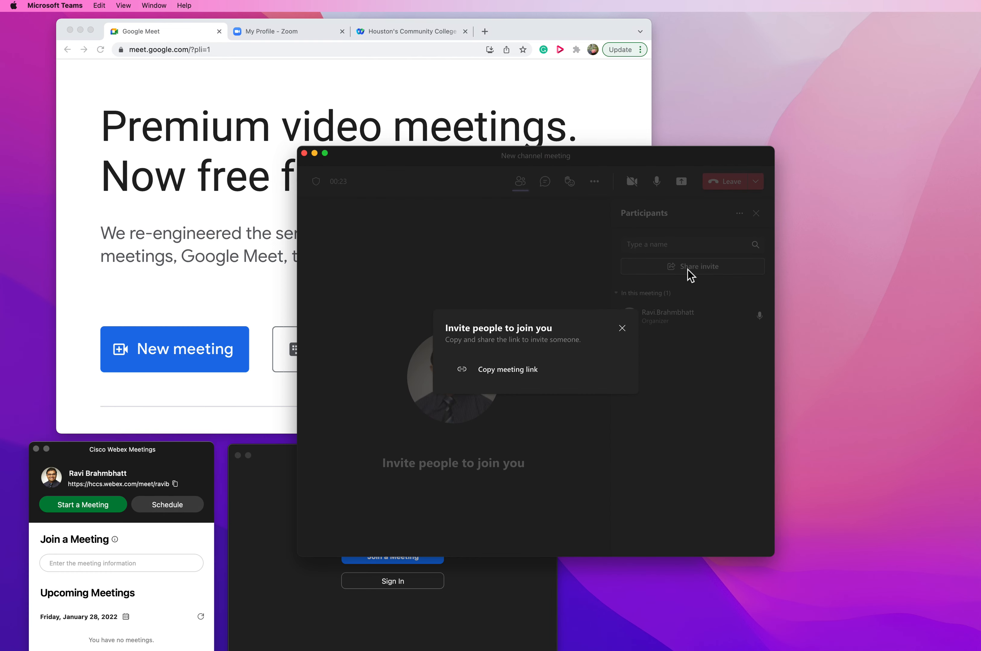
left_click(518, 377)
left_click(622, 328)
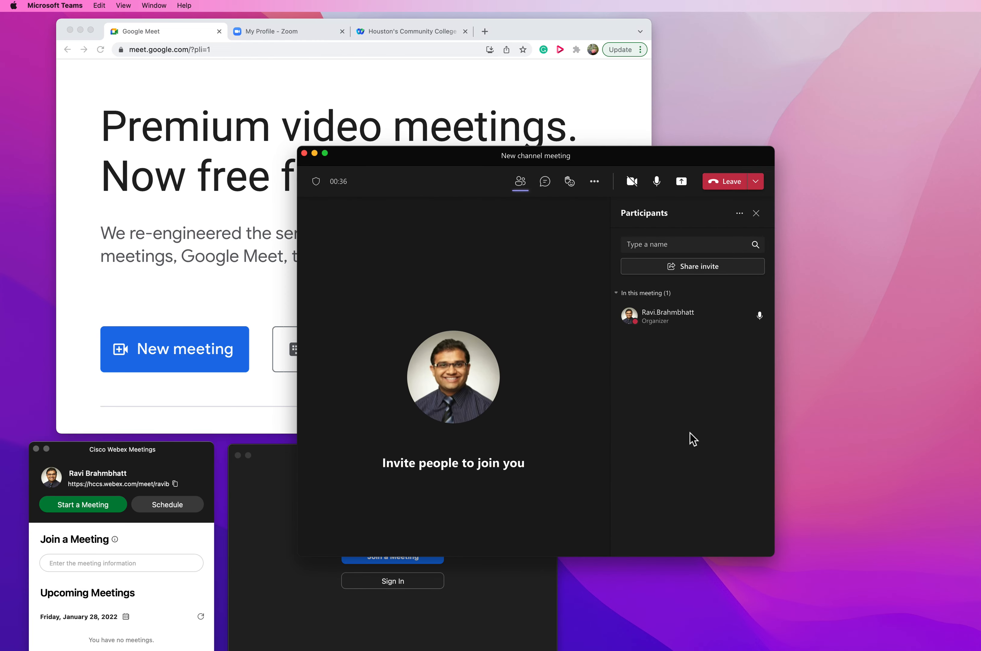
- Show the meeting's device settings and widen the meeting window
mouse_move(570, 185)
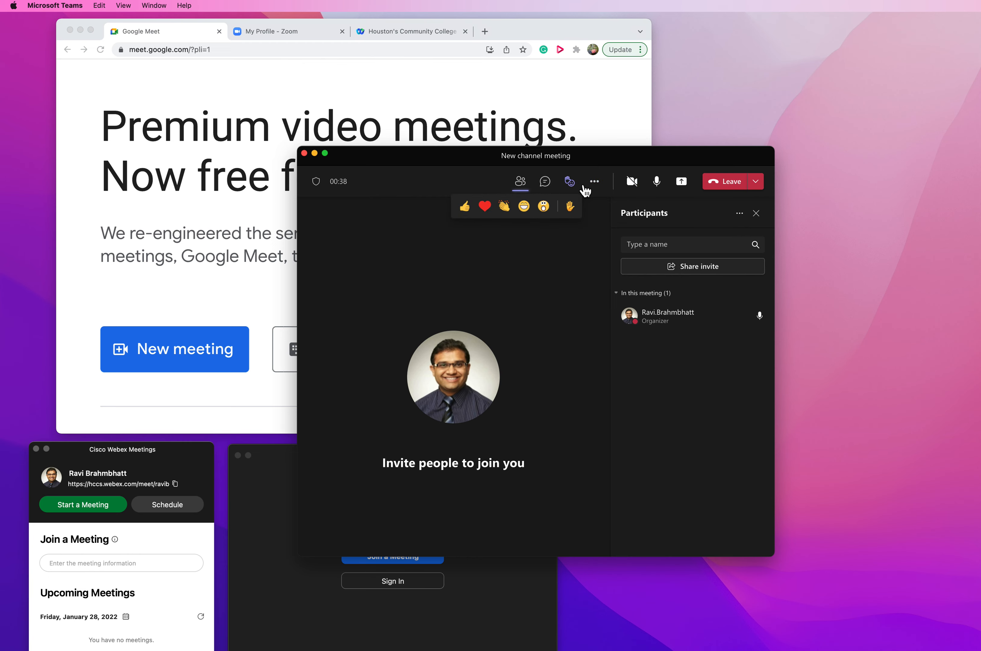
left_click(603, 184)
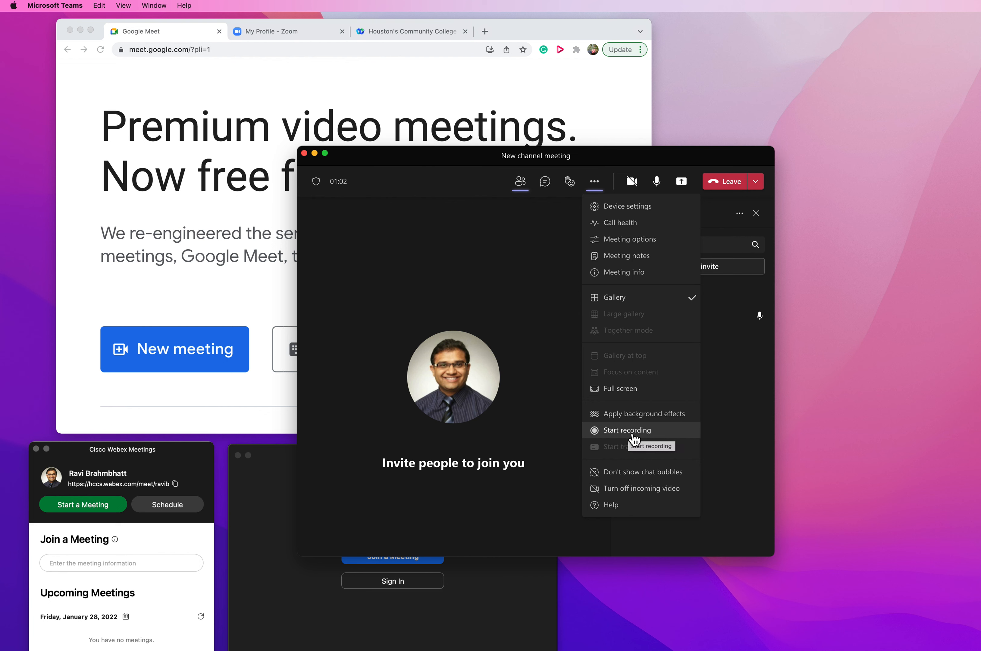
left_click(632, 206)
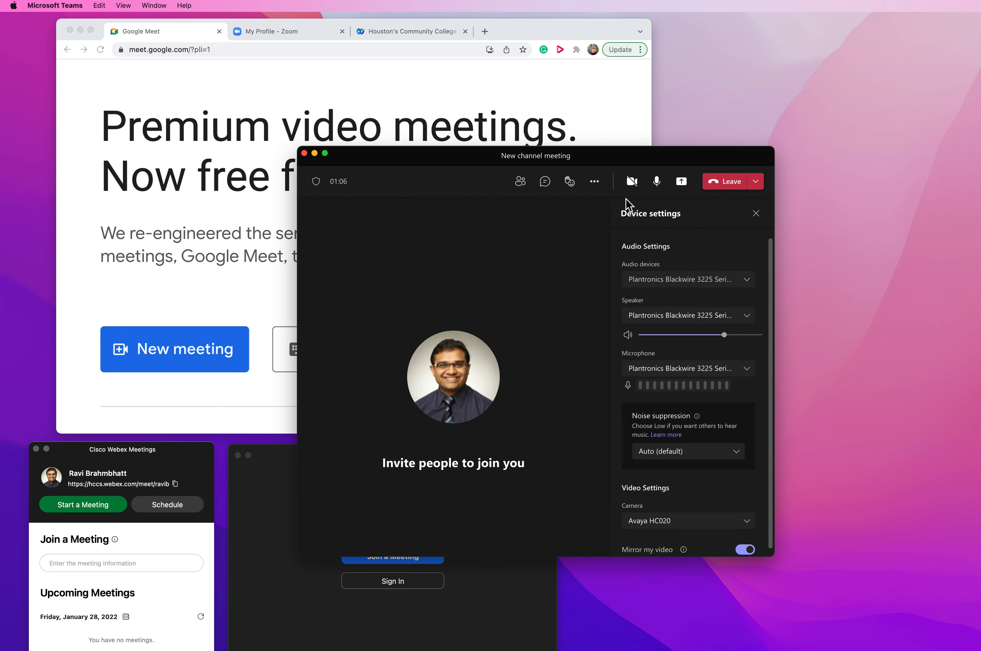
left_click(595, 182)
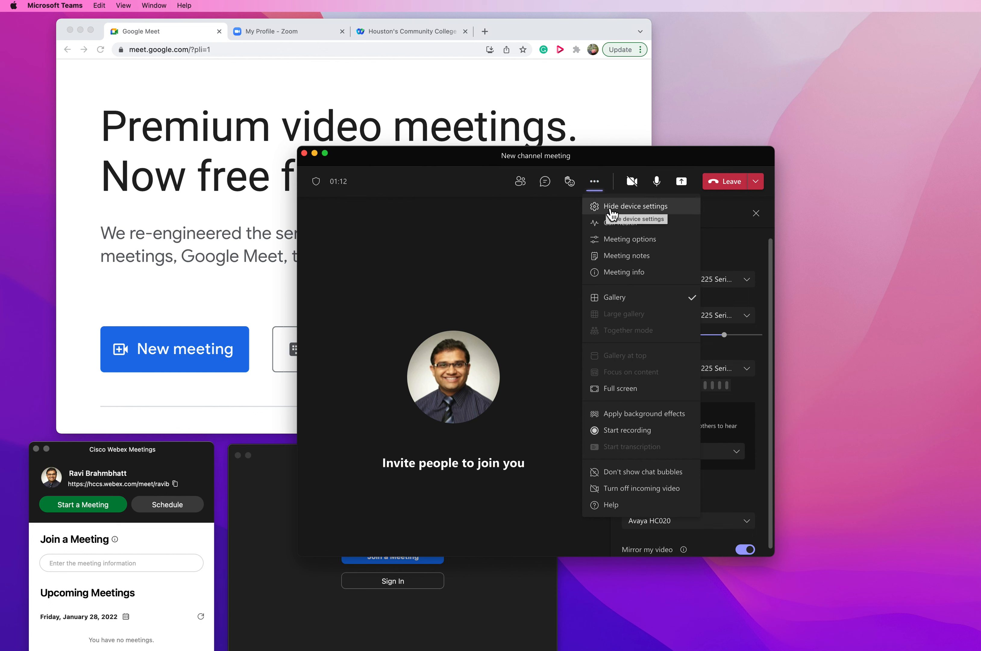
left_click(624, 156)
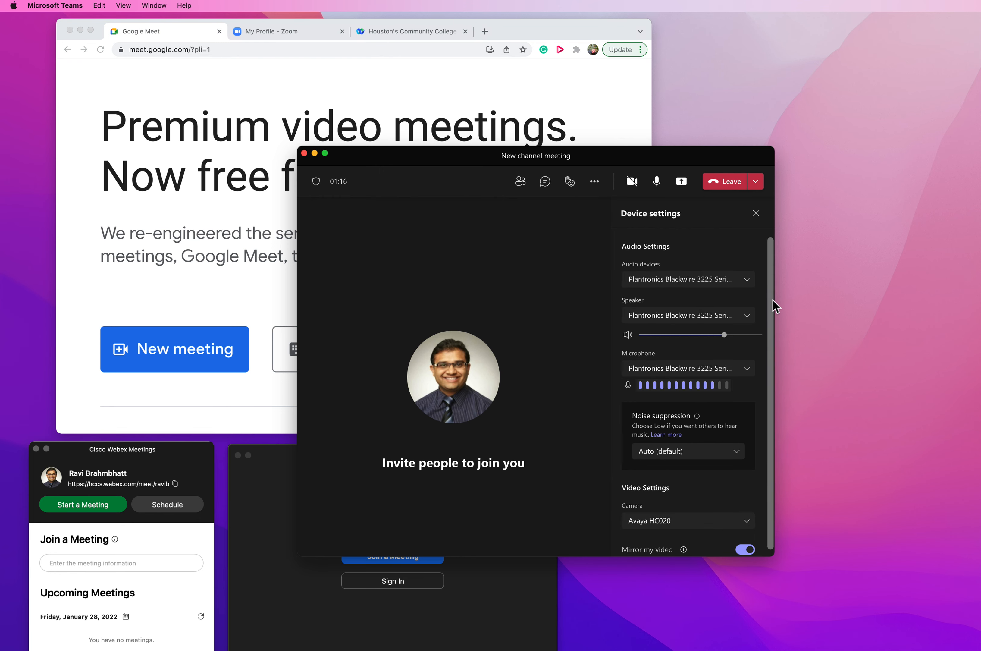
left_click_drag(779, 301, 910, 303)
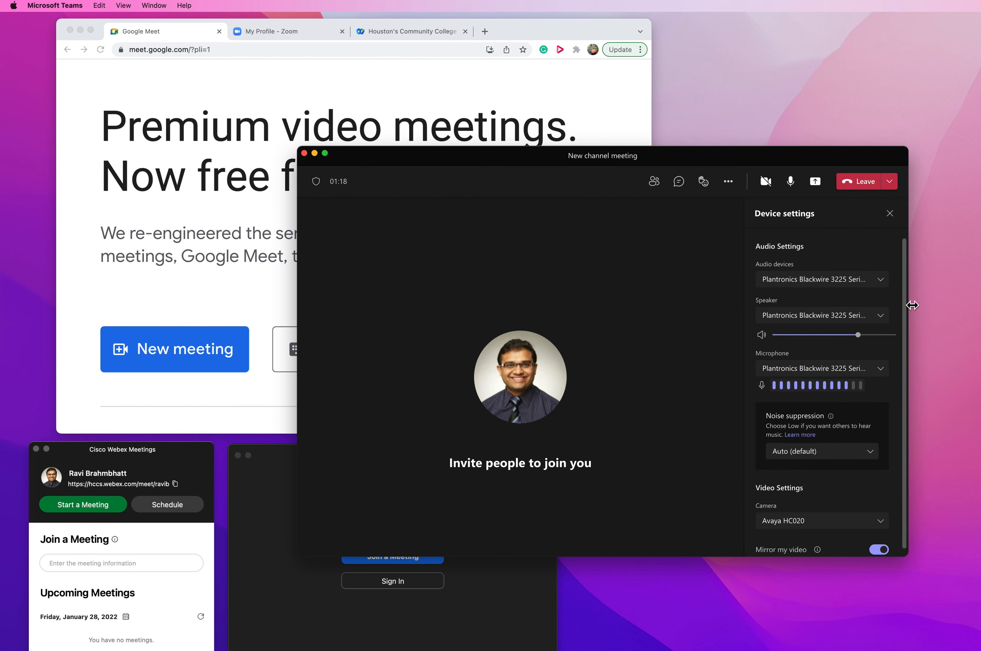
- Review the list of meeting participants and close it
left_click(661, 191)
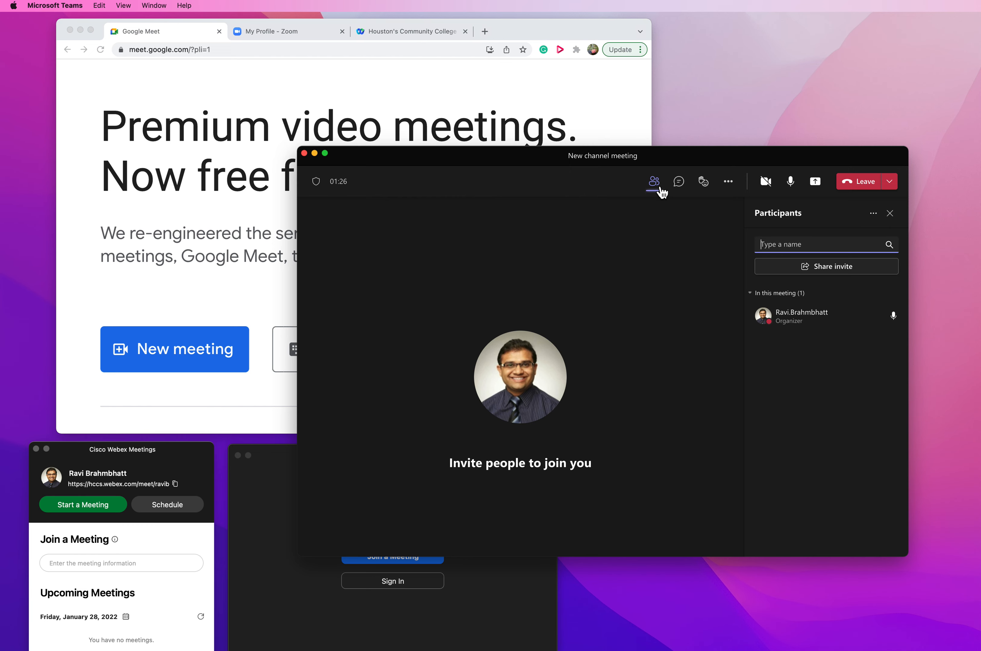
left_click_drag(705, 161, 715, 159)
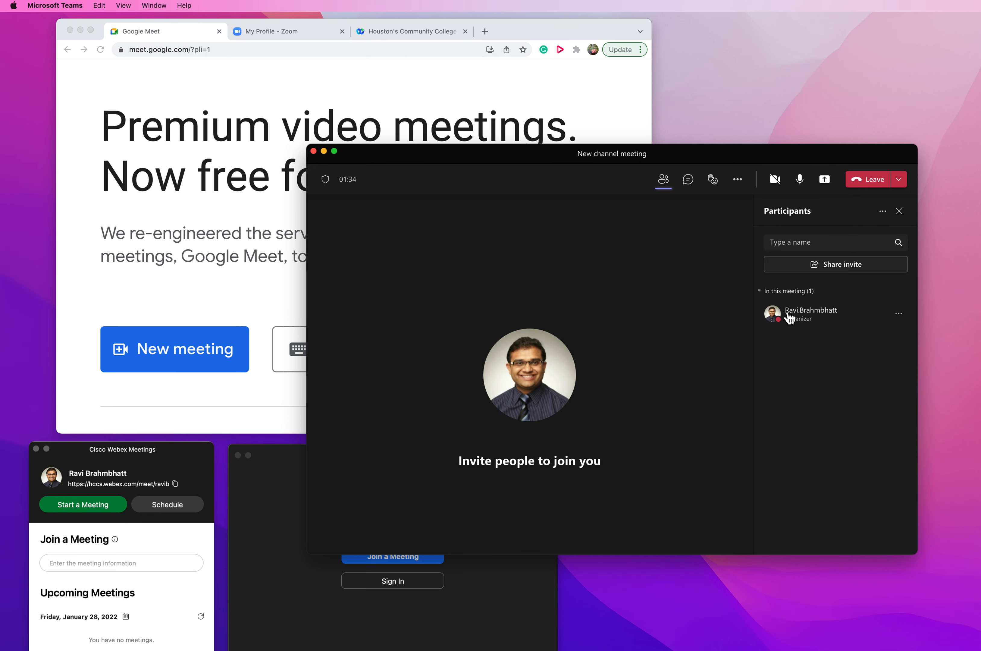
left_click(899, 211)
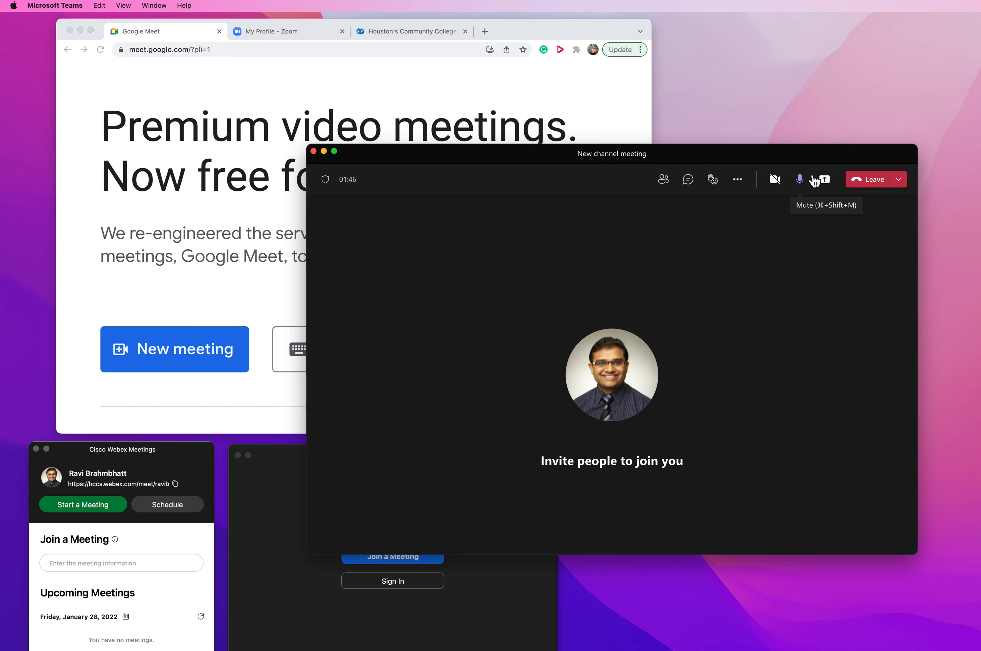
- Turn off the meeting option that announces when callers join or leave
left_click(742, 186)
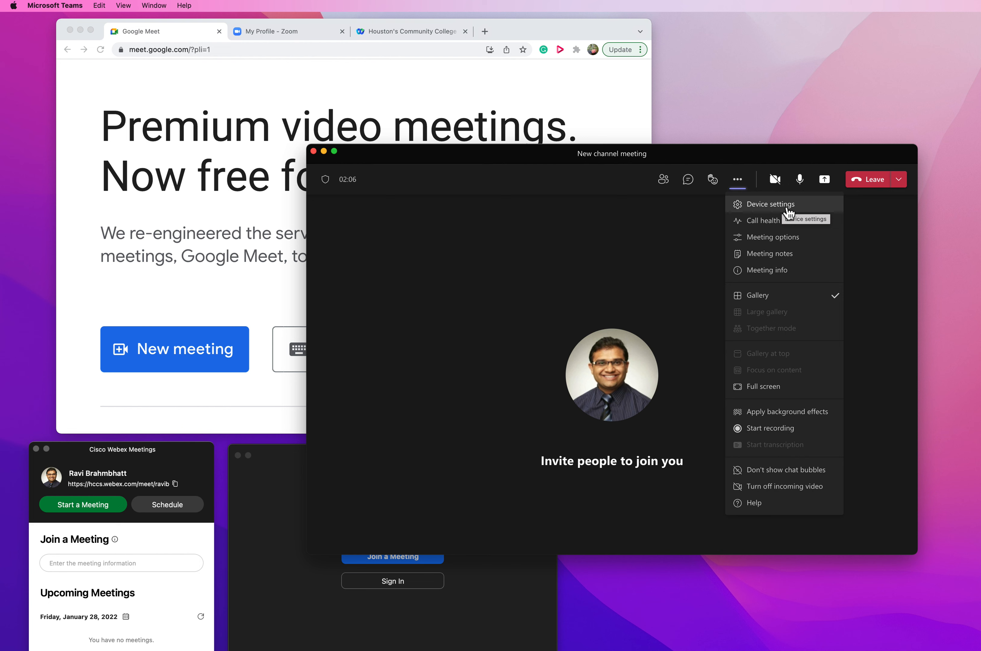
left_click(784, 246)
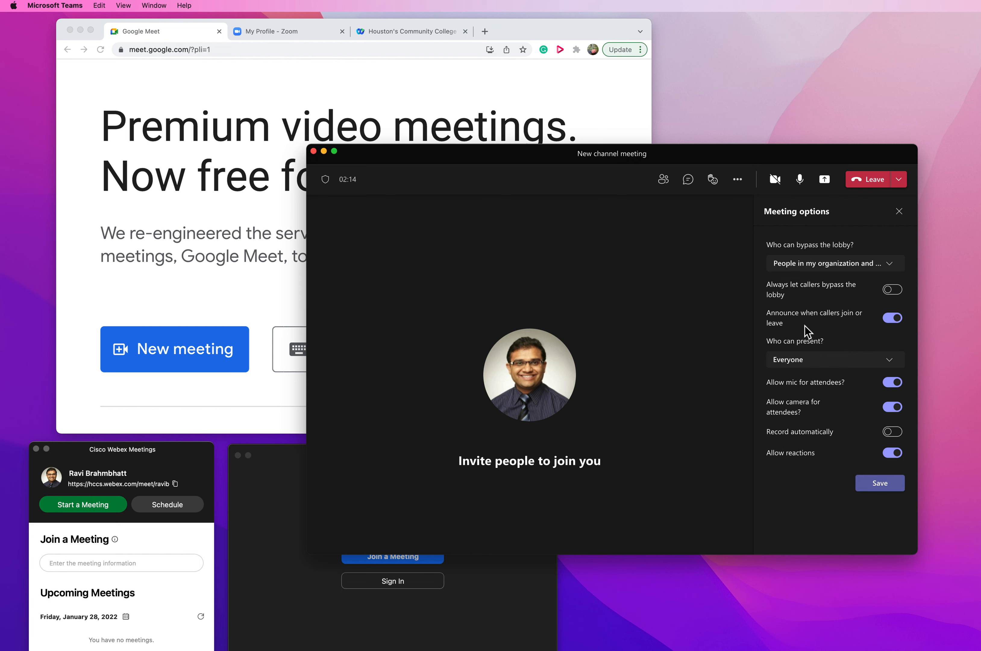
left_click(894, 325)
left_click(718, 182)
left_click_drag(727, 157, 743, 145)
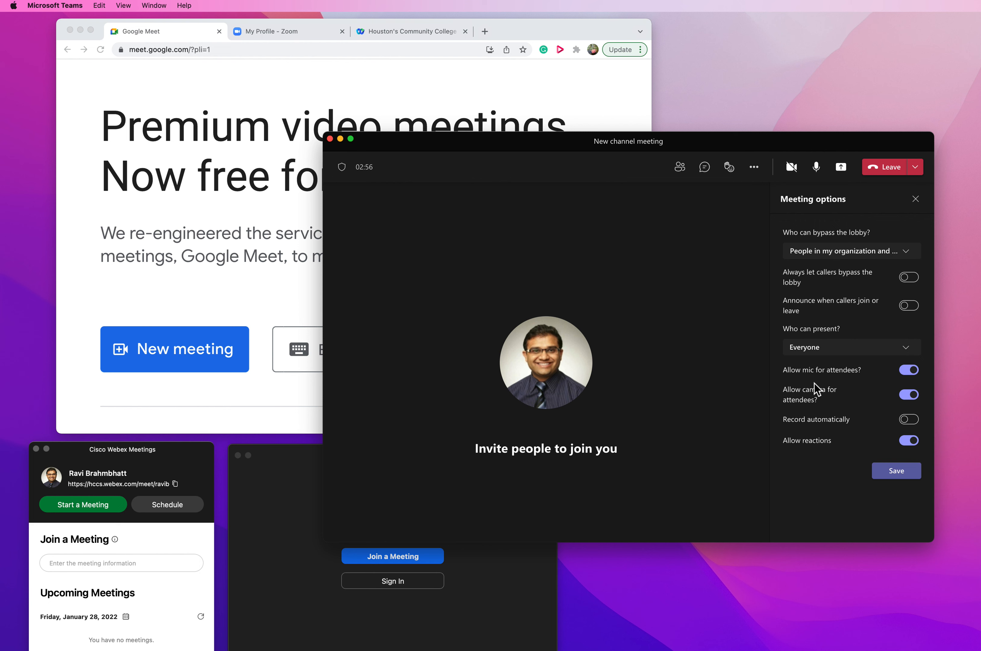
- Examine the meeting options and the additional actions for notes, meeting info, gallery views, background effects and recording
left_click(762, 168)
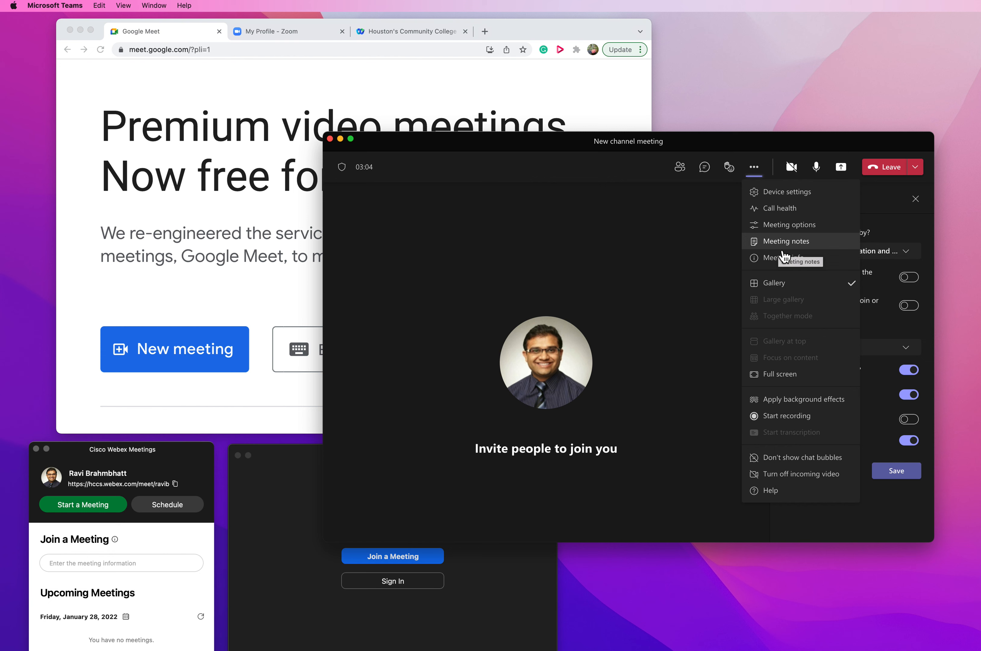
left_click(767, 225)
left_click(755, 171)
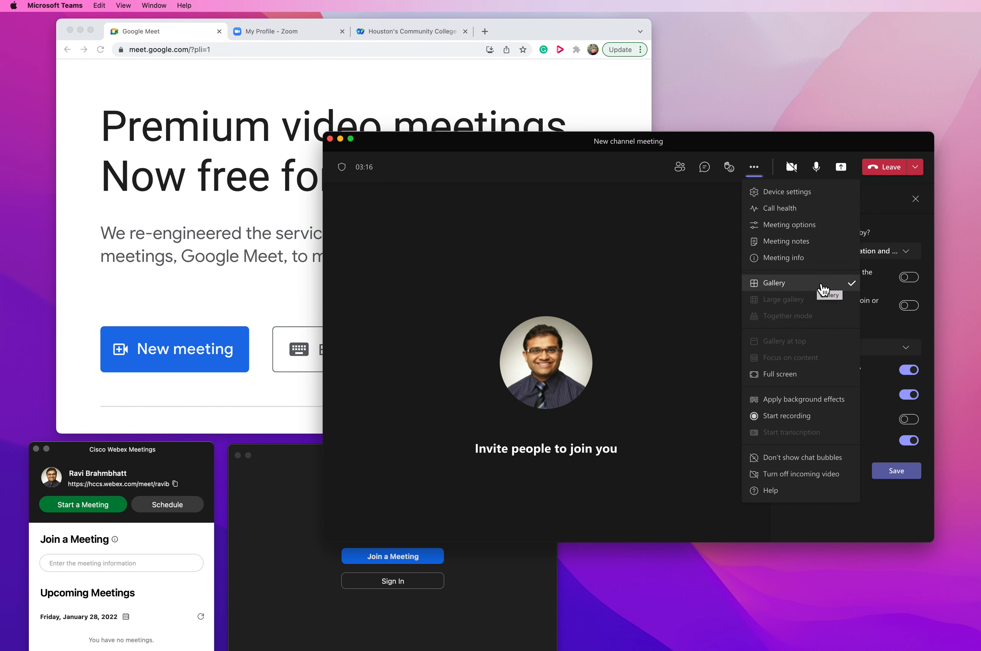
left_click(794, 225)
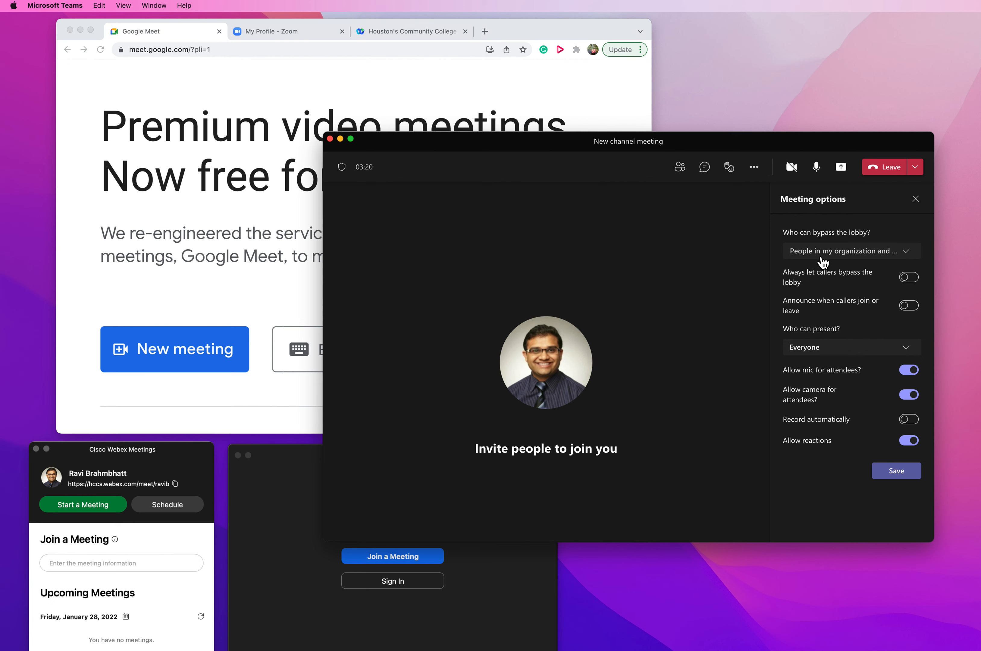
left_click(760, 169)
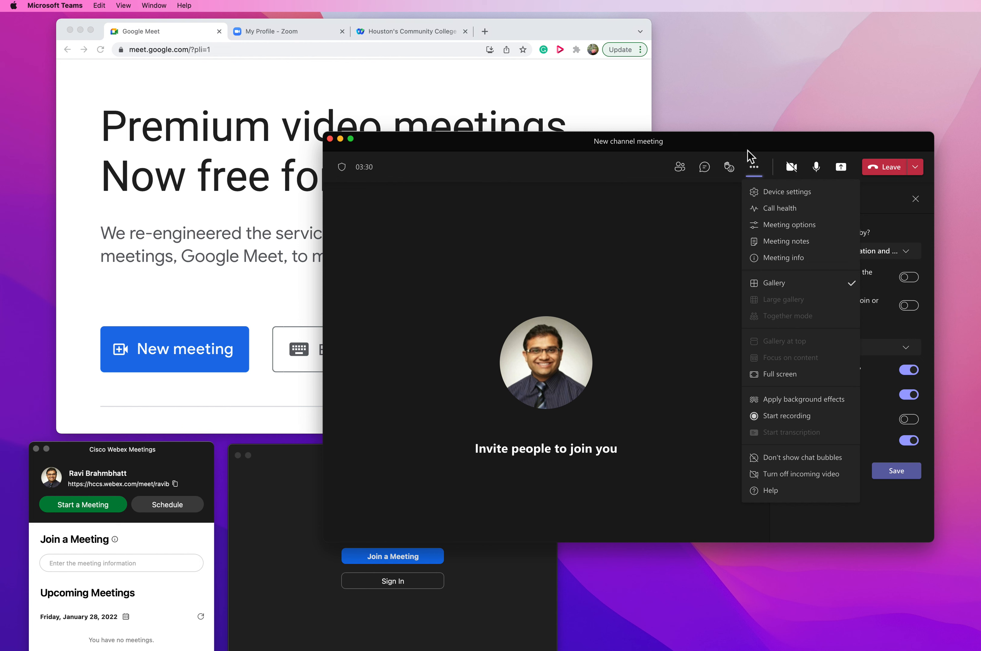
left_click(754, 168)
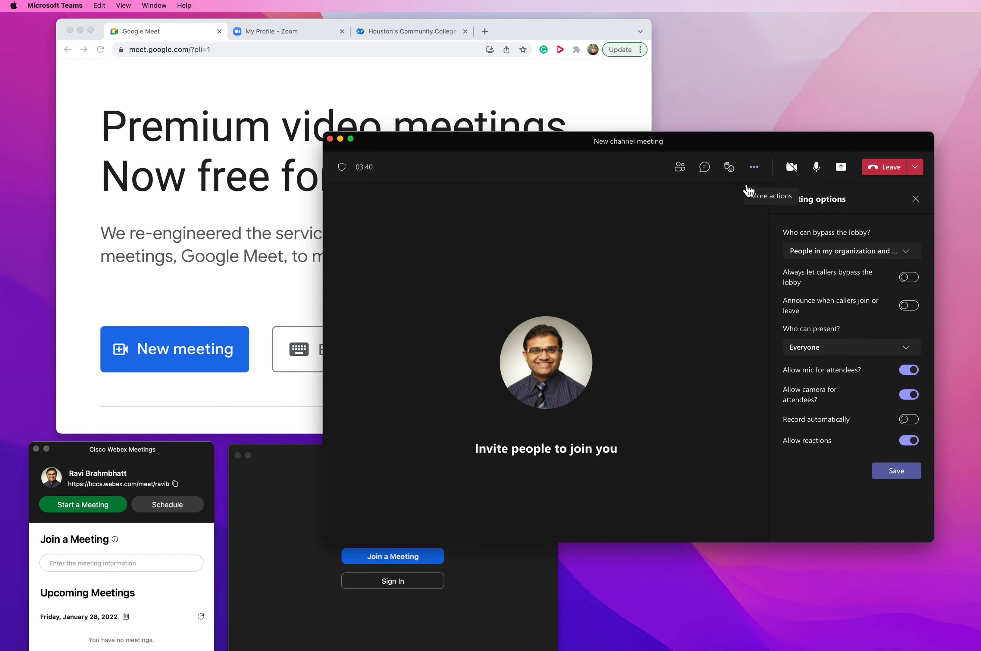
left_click_drag(750, 142, 739, 136)
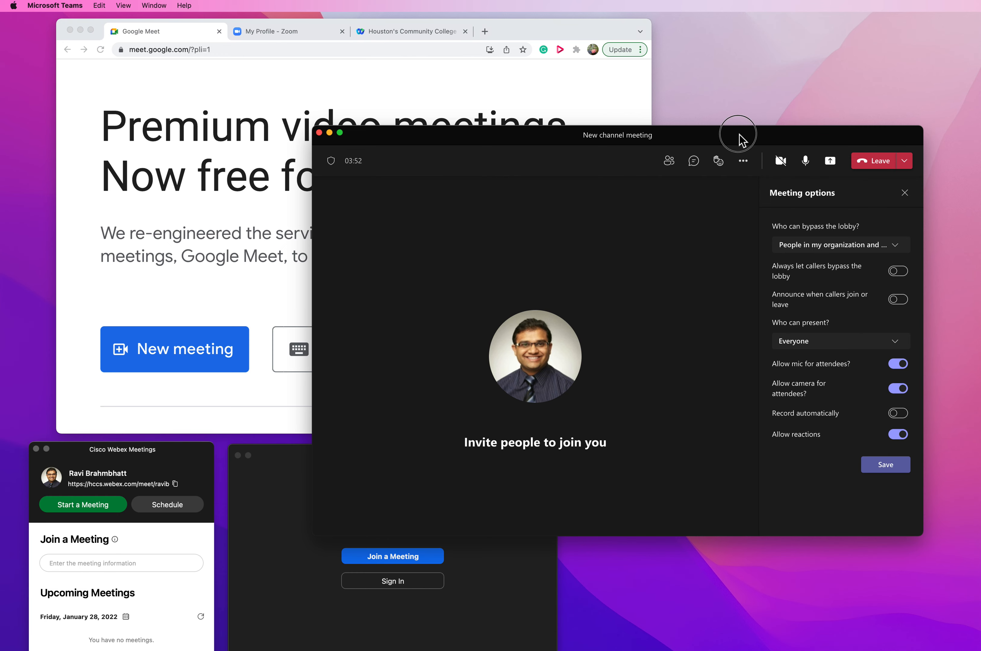
left_click_drag(744, 131, 759, 111)
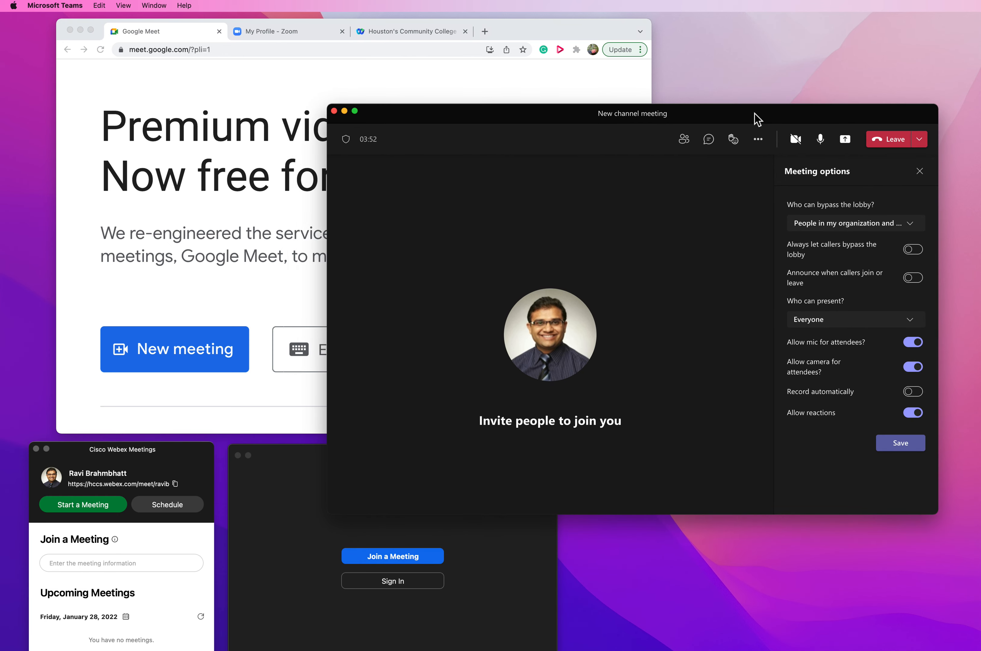
left_click(759, 140)
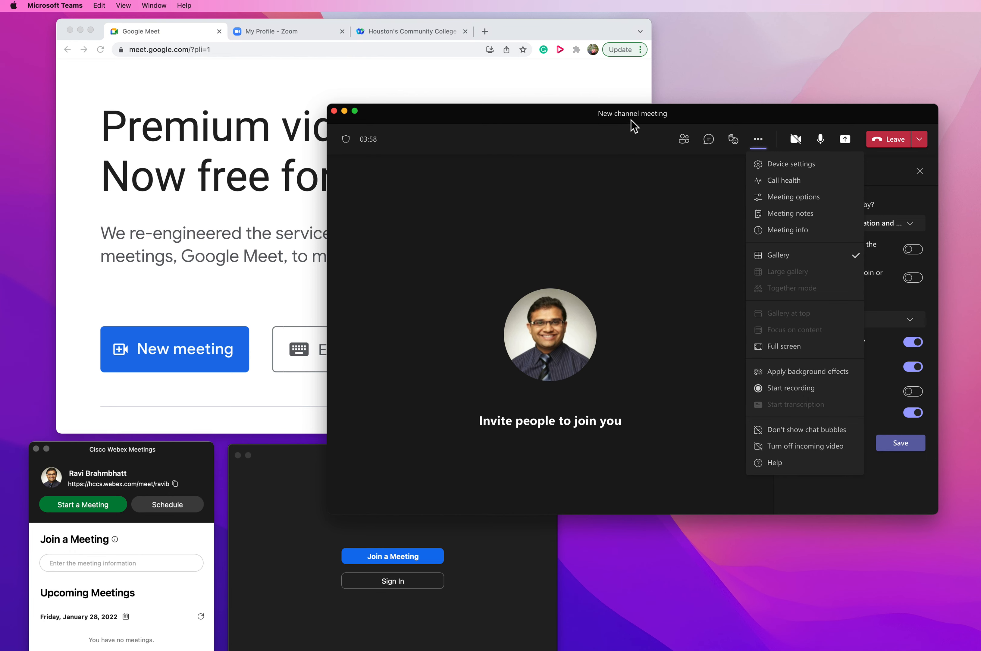
left_click(625, 148)
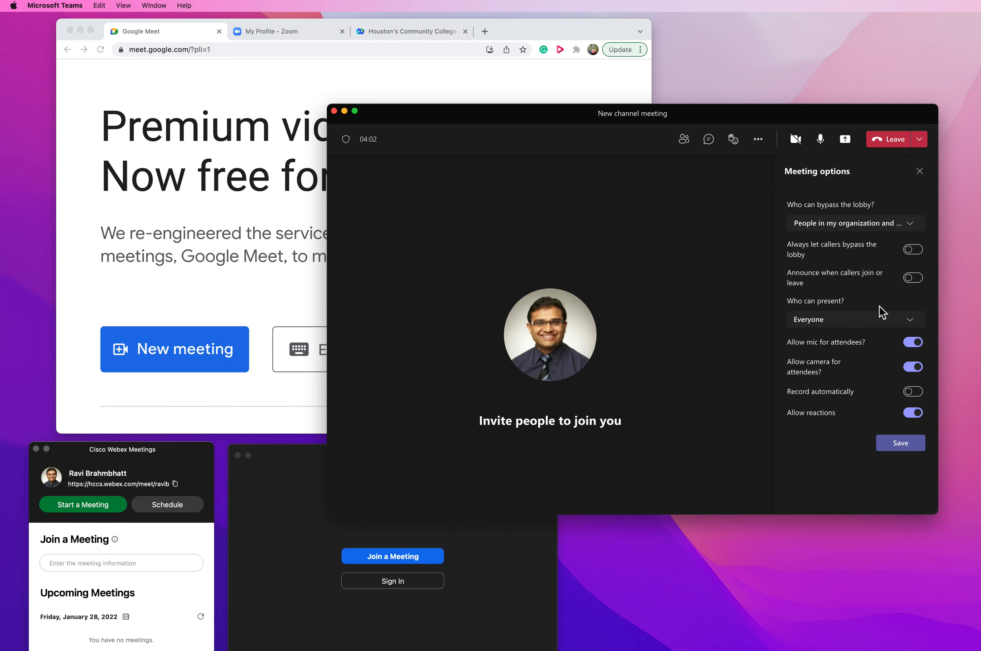
- End the channel meeting for everyone
left_click(924, 143)
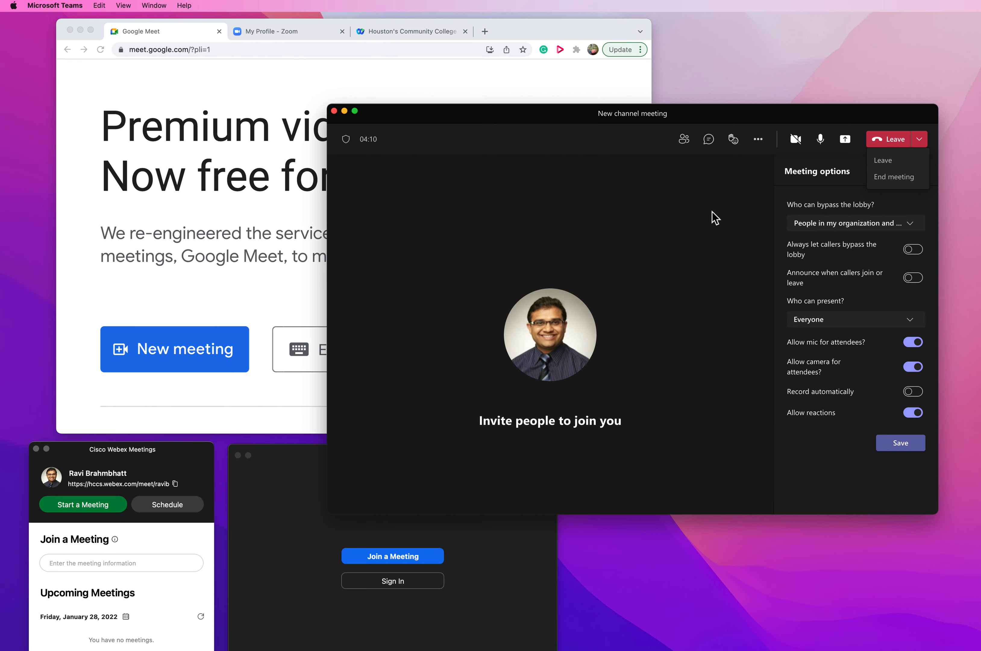
left_click(903, 186)
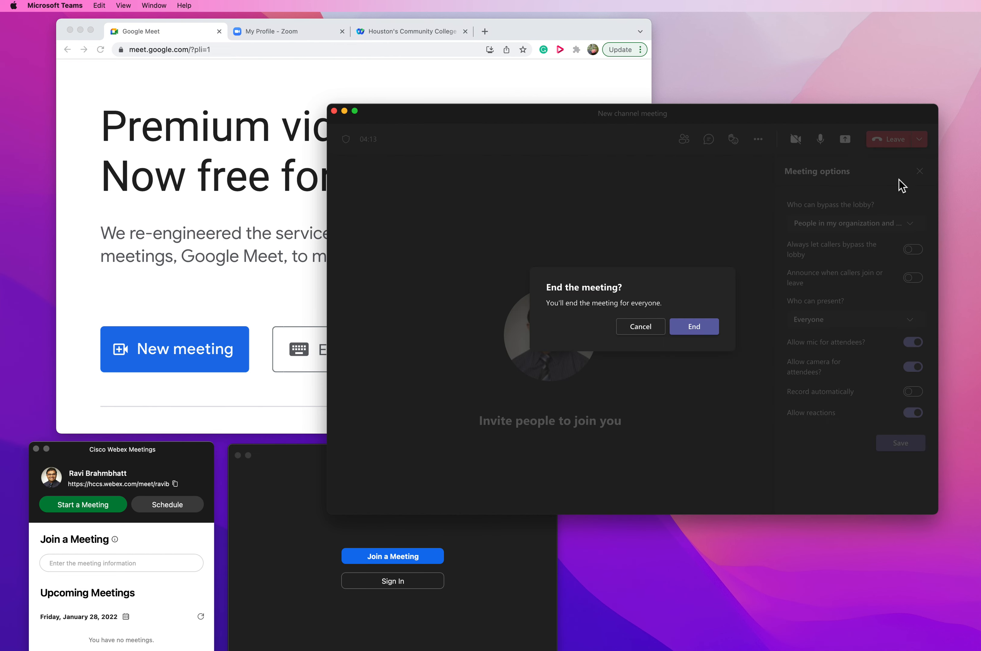
left_click(698, 331)
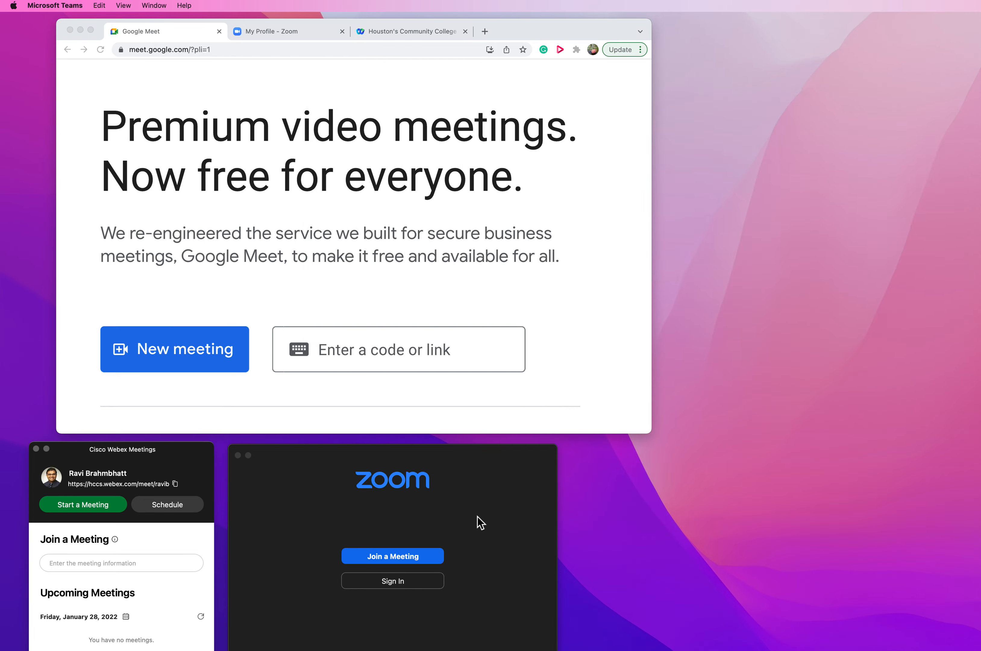
- Reposition the Zoom window beside the browser and open the Zoom web form for scheduling a meeting
left_click_drag(478, 517, 615, 342)
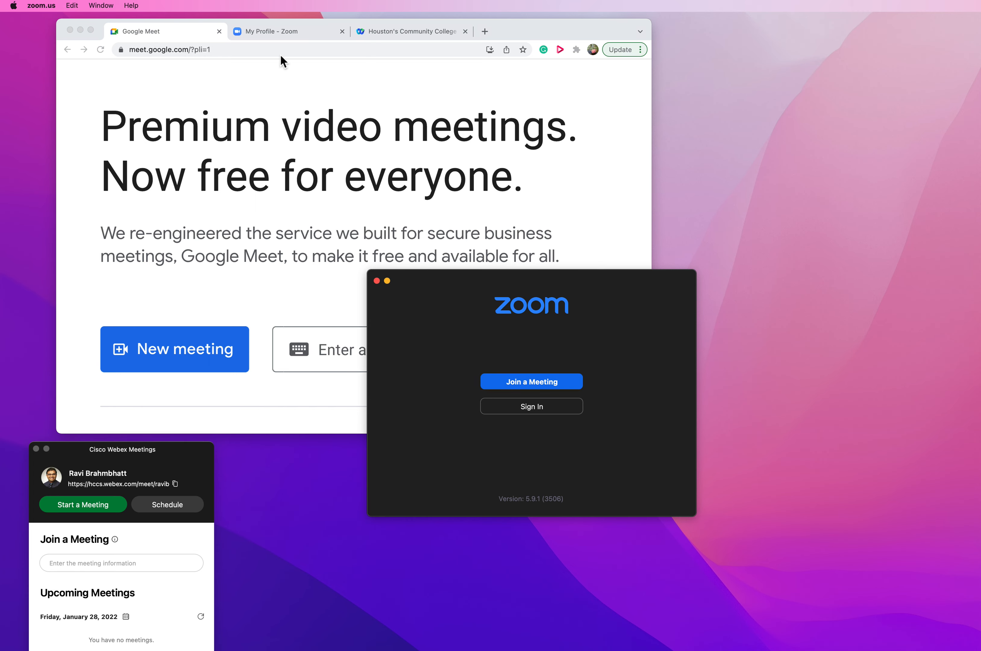
left_click(286, 37)
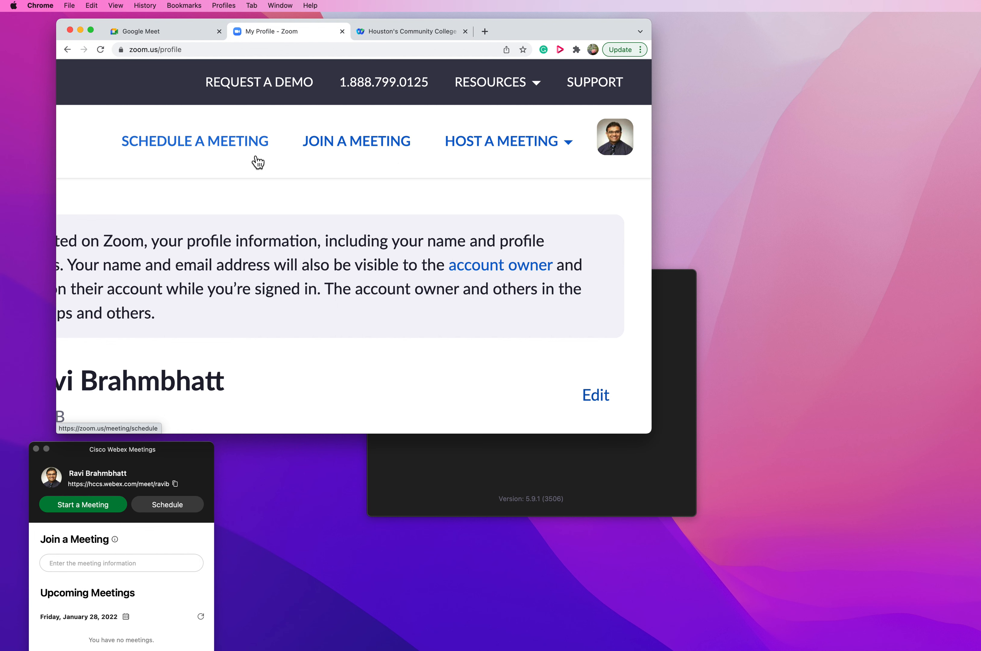
left_click(189, 154)
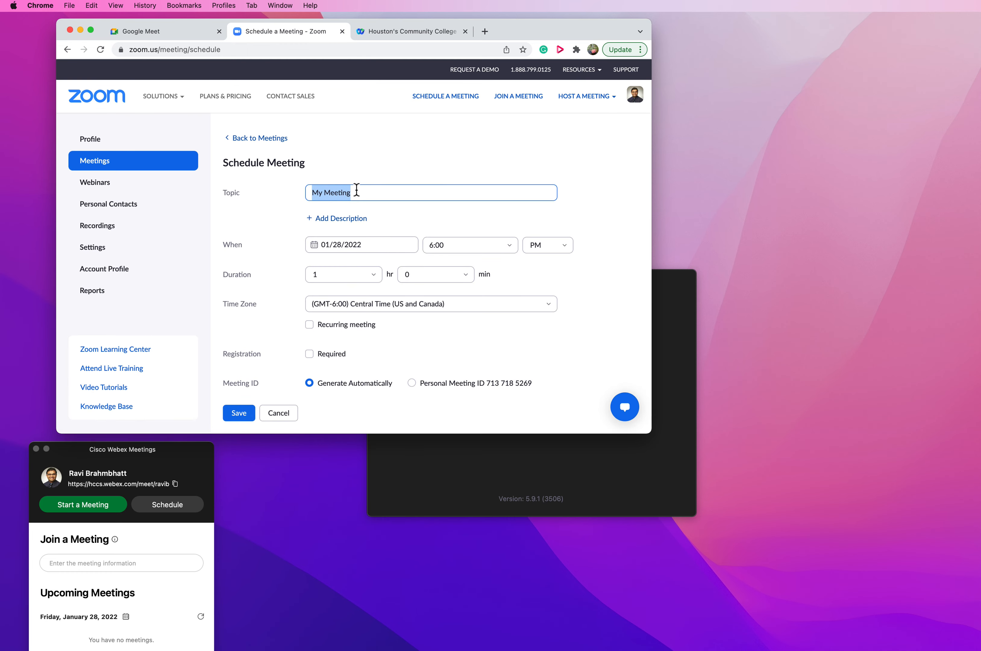
- Review the scheduling form's time, security, video and audio settings and save the meeting with the default values
scroll(315, 233, "down", 1)
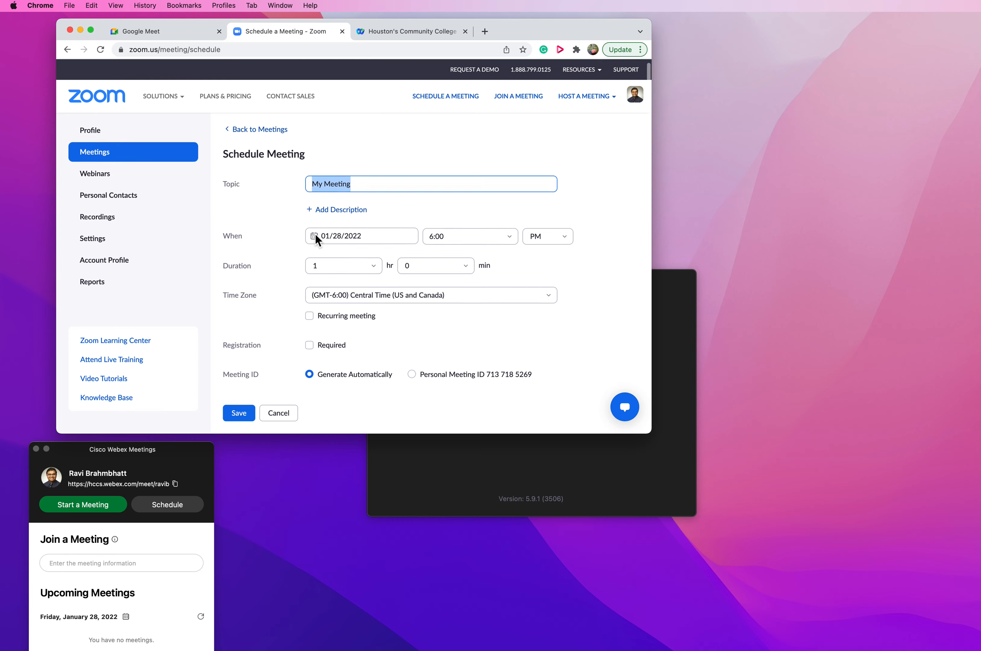
scroll(341, 292, "down", 3)
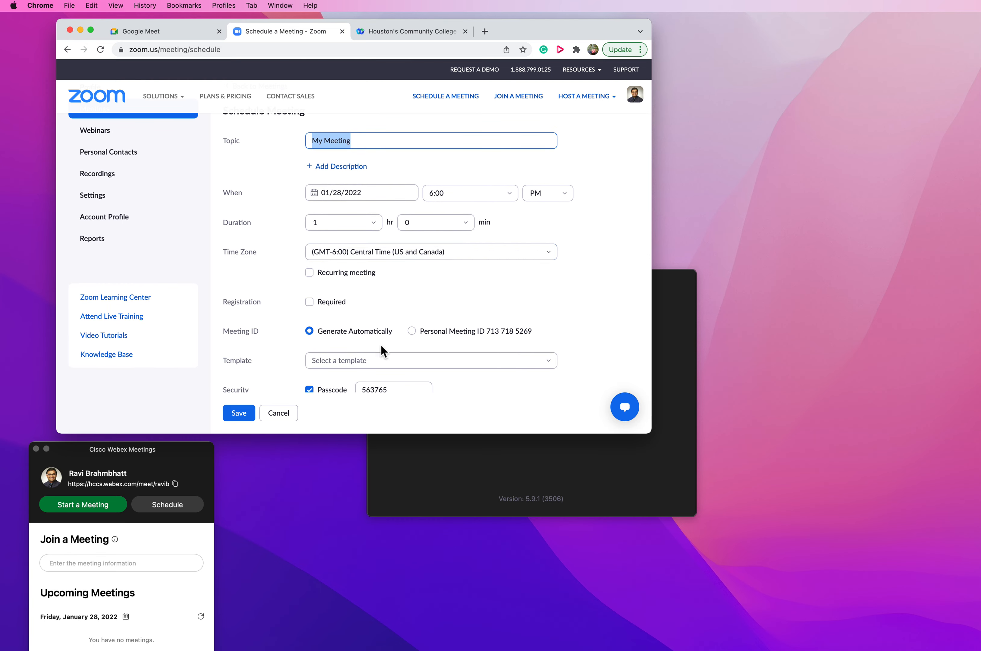
scroll(381, 344, "down", 4)
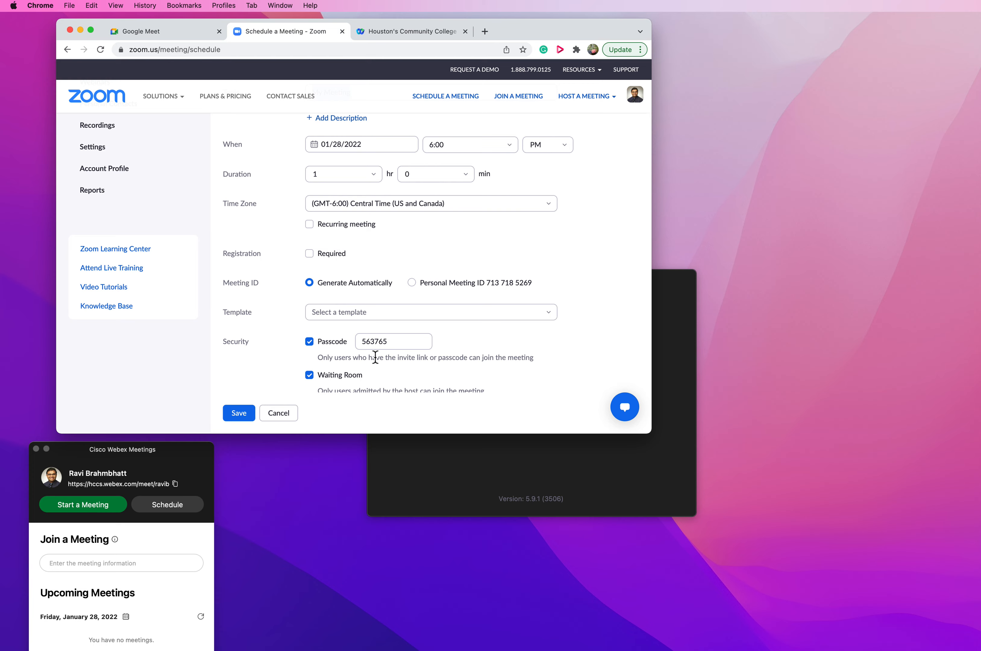
scroll(365, 350, "down", 2)
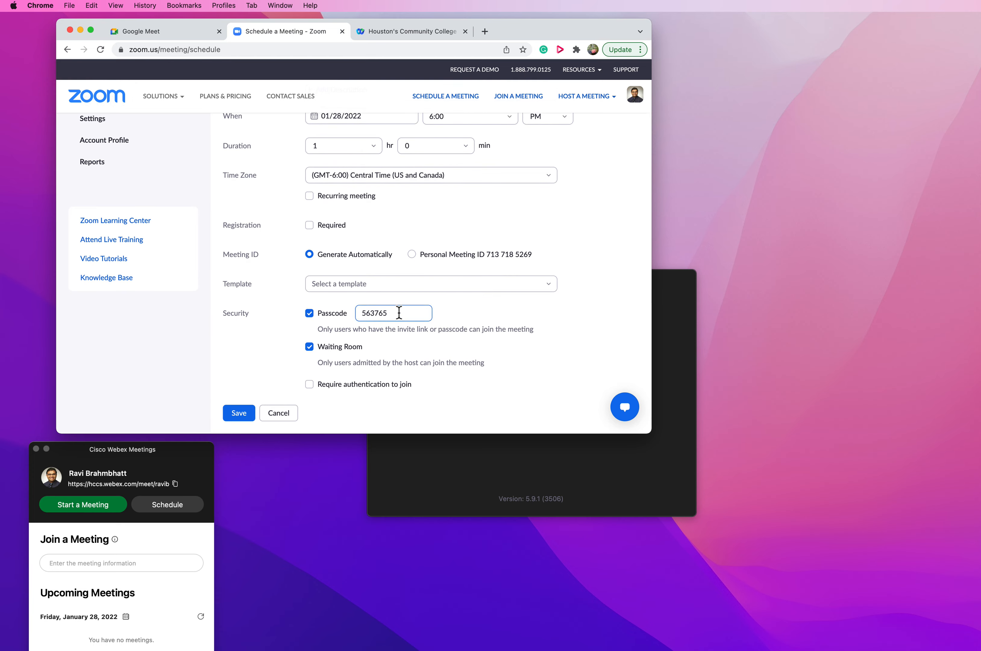
scroll(357, 345, "down", 10)
scroll(357, 352, "up", 7)
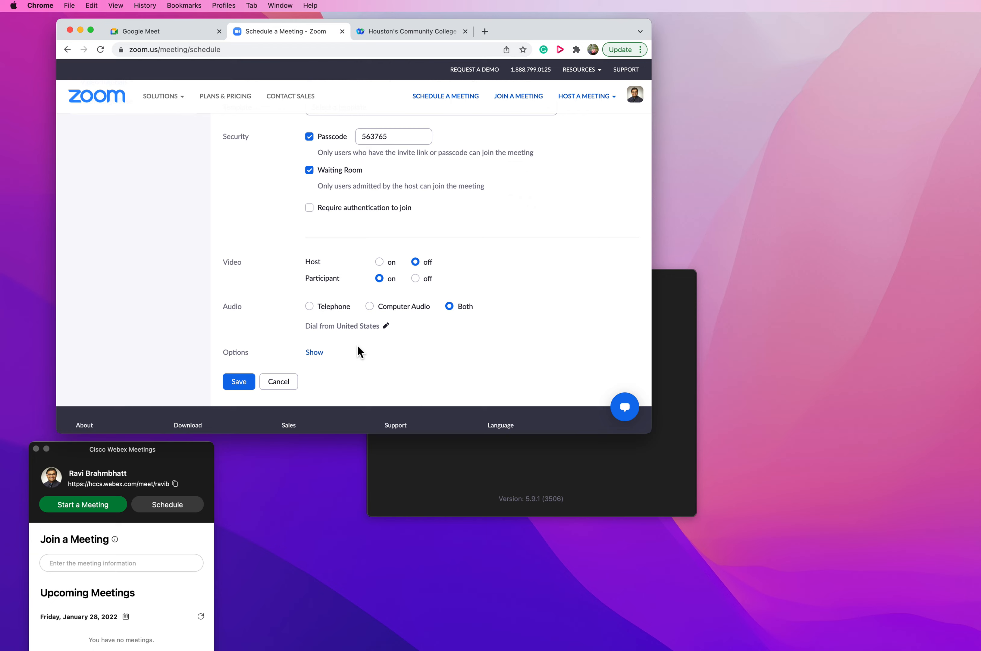
left_click(246, 381)
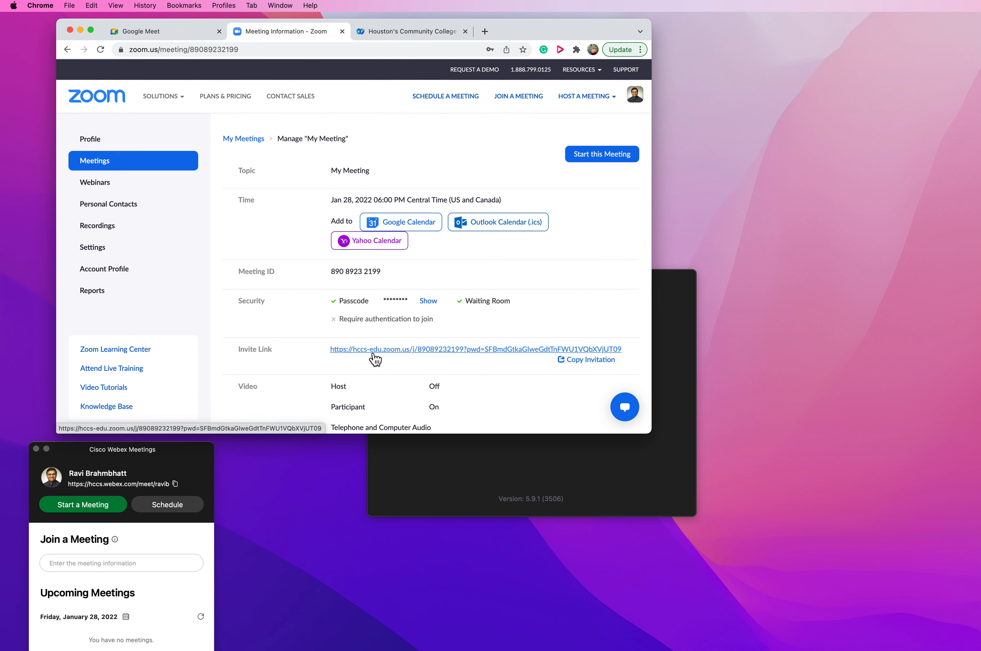
- Examine the saved meeting's calendar choices, meeting ID, passcode, invite link, video and audio settings, and meeting options
scroll(373, 354, "up", 5)
scroll(373, 358, "right", 3)
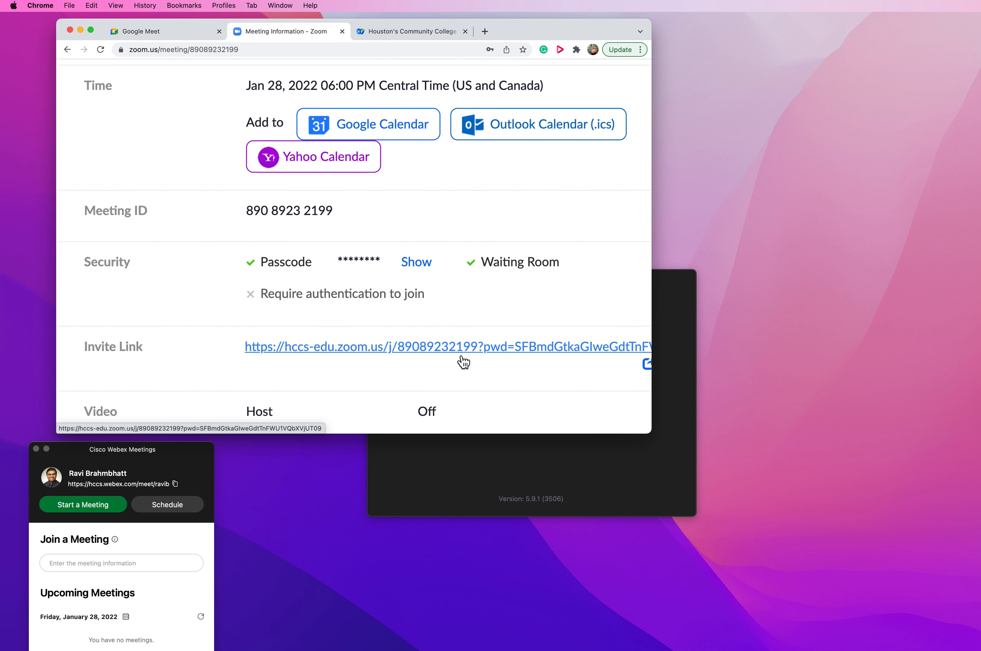
scroll(523, 358, "right", 2)
scroll(525, 357, "right", 1)
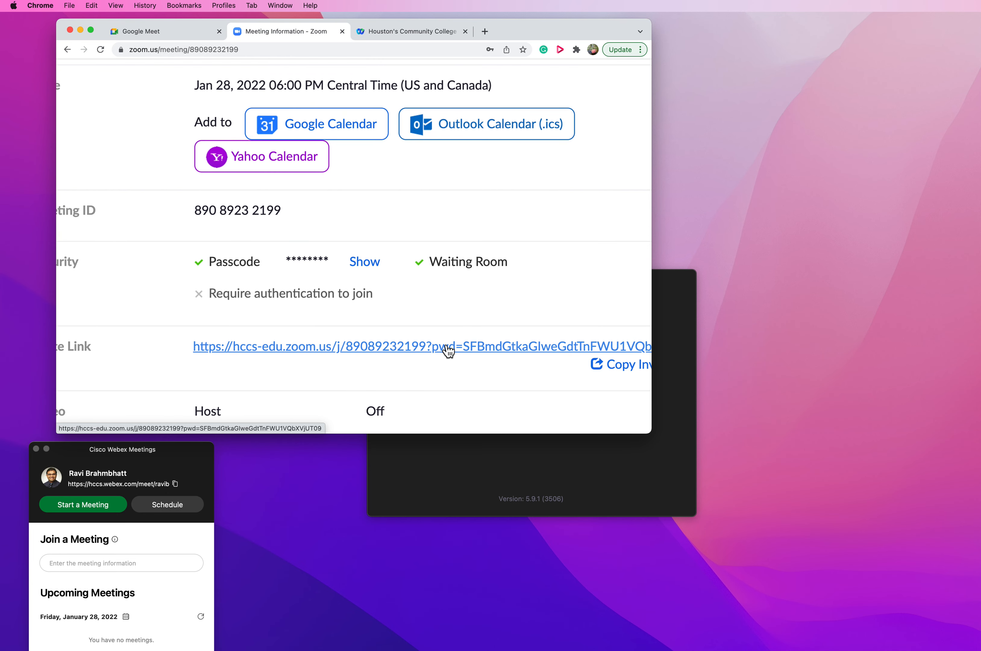
scroll(506, 355, "right", 5)
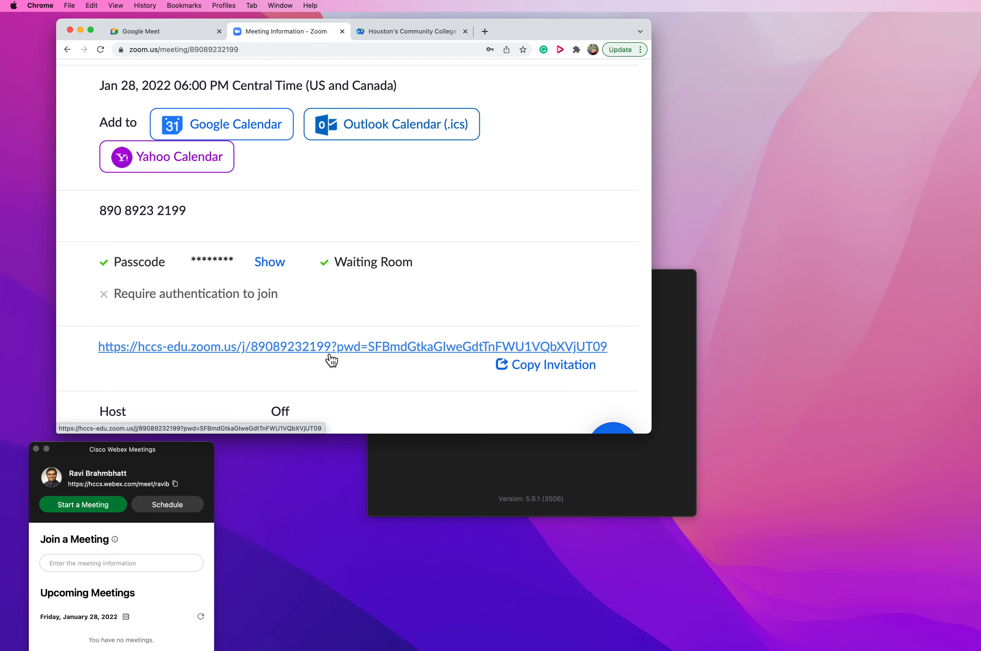
scroll(332, 360, "down", 1)
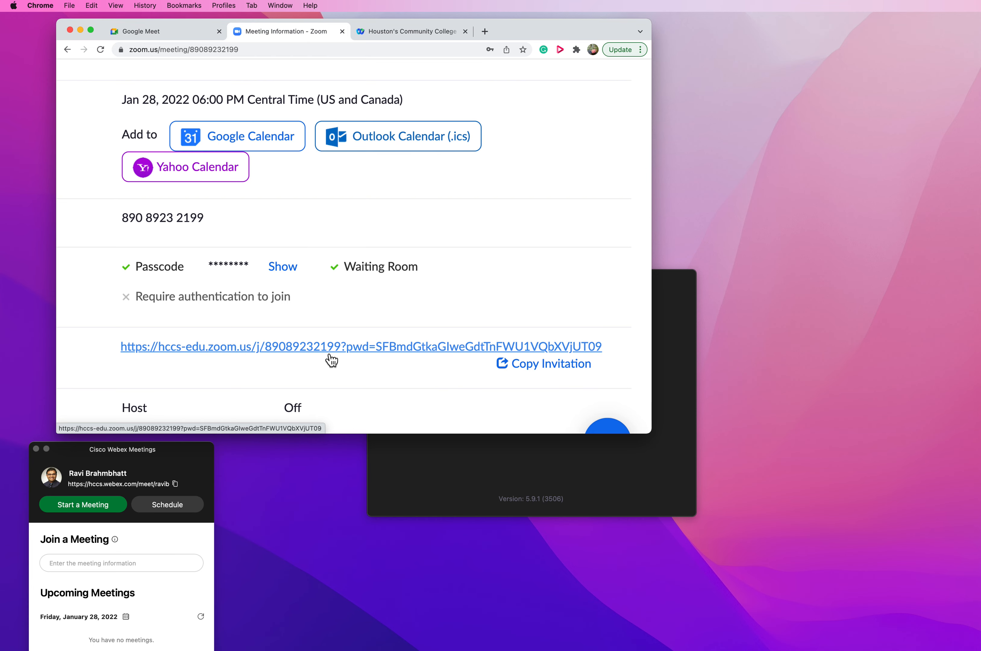
scroll(329, 355, "down", 1)
scroll(329, 354, "left", 1)
scroll(327, 353, "down", 1)
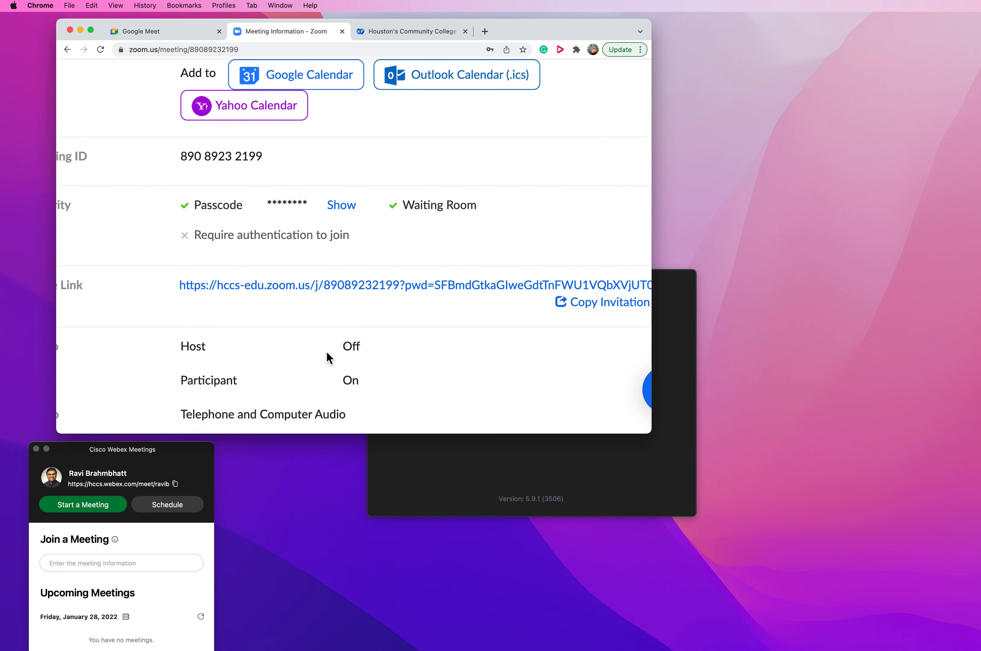
scroll(327, 353, "left", 1)
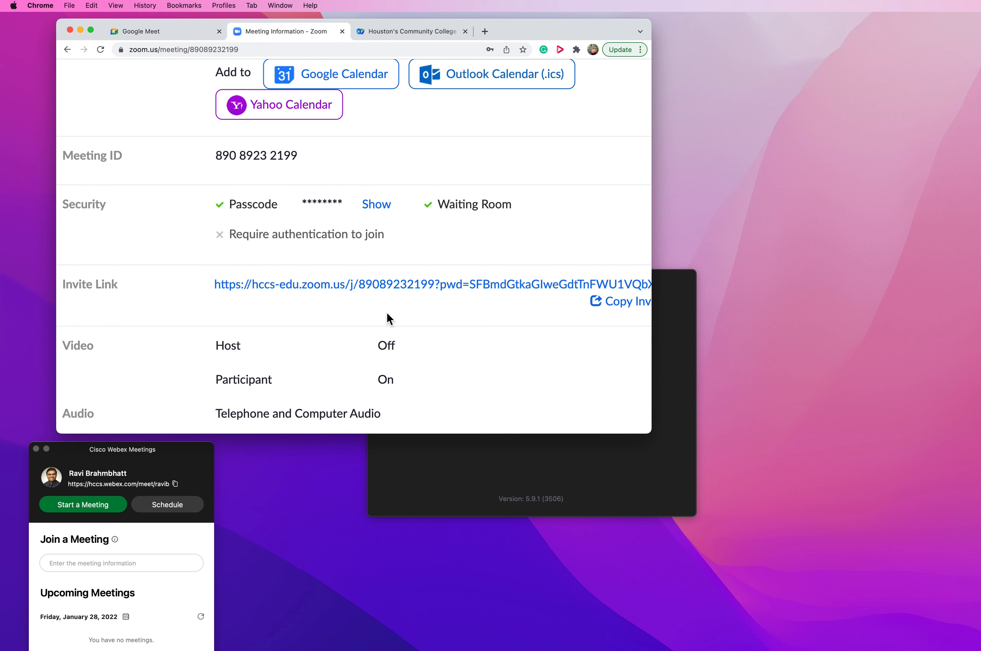
scroll(306, 280, "up", 3)
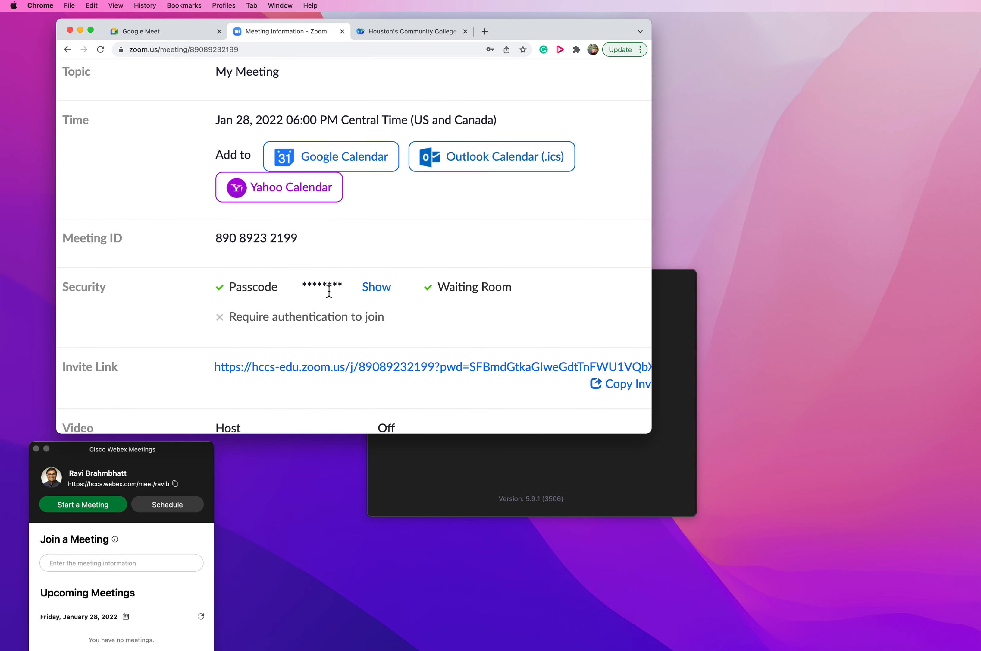
scroll(329, 291, "down", 5)
scroll(329, 291, "down", 2)
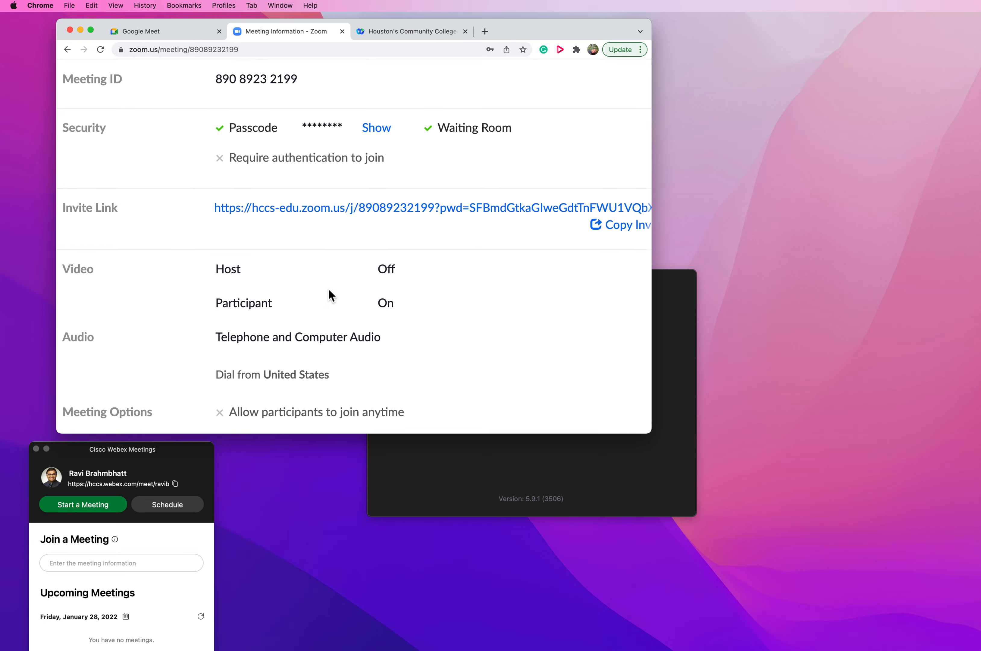
scroll(392, 377, "down", 5)
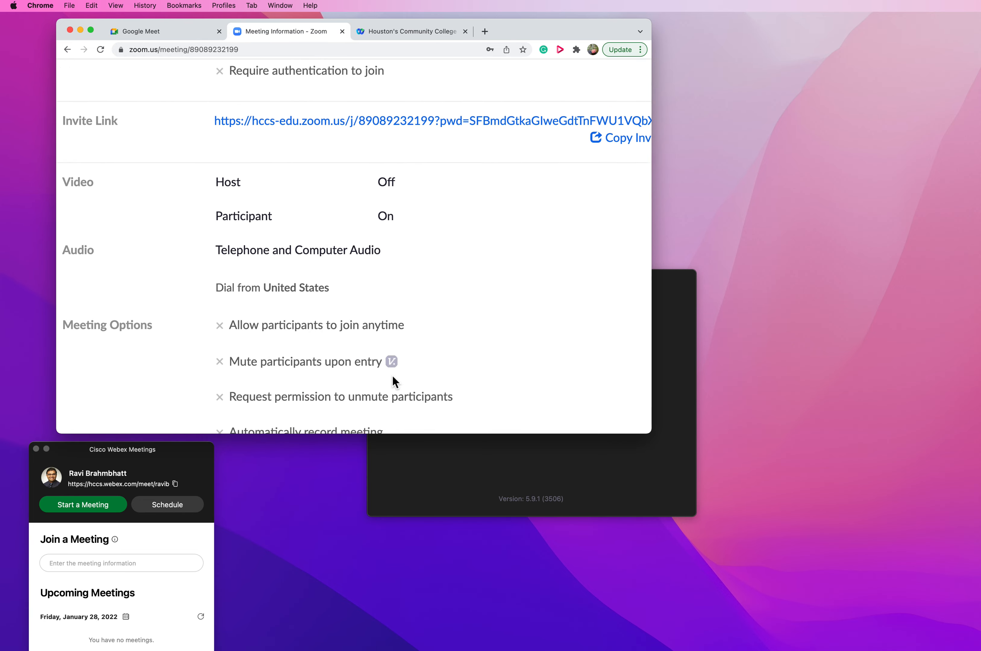
scroll(392, 377, "down", 4)
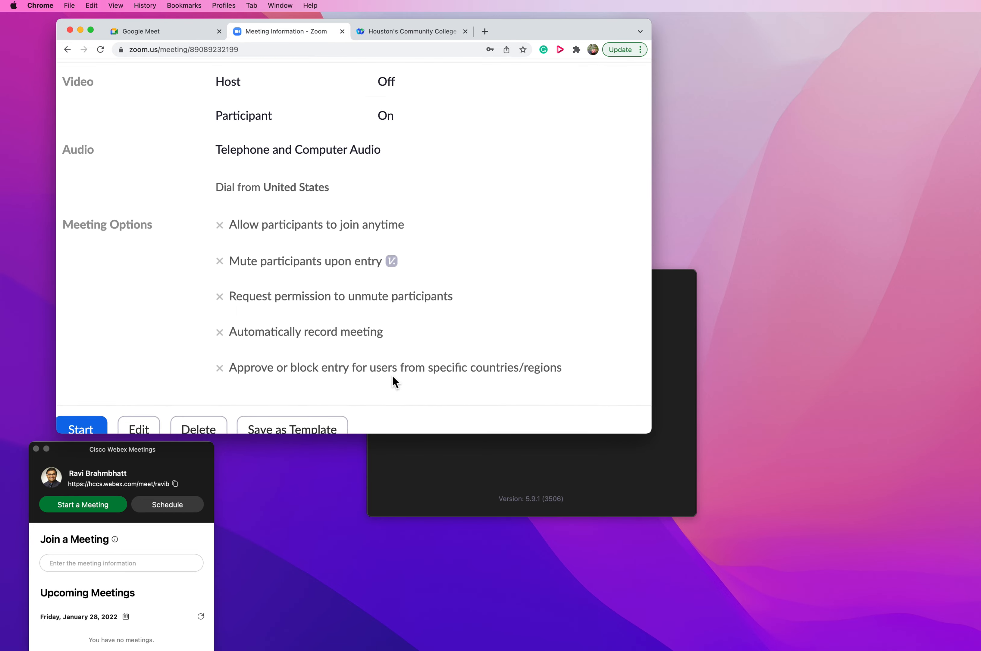
- Start the scheduled meeting in the Zoom desktop app and take its window out of full screen
left_click(85, 334)
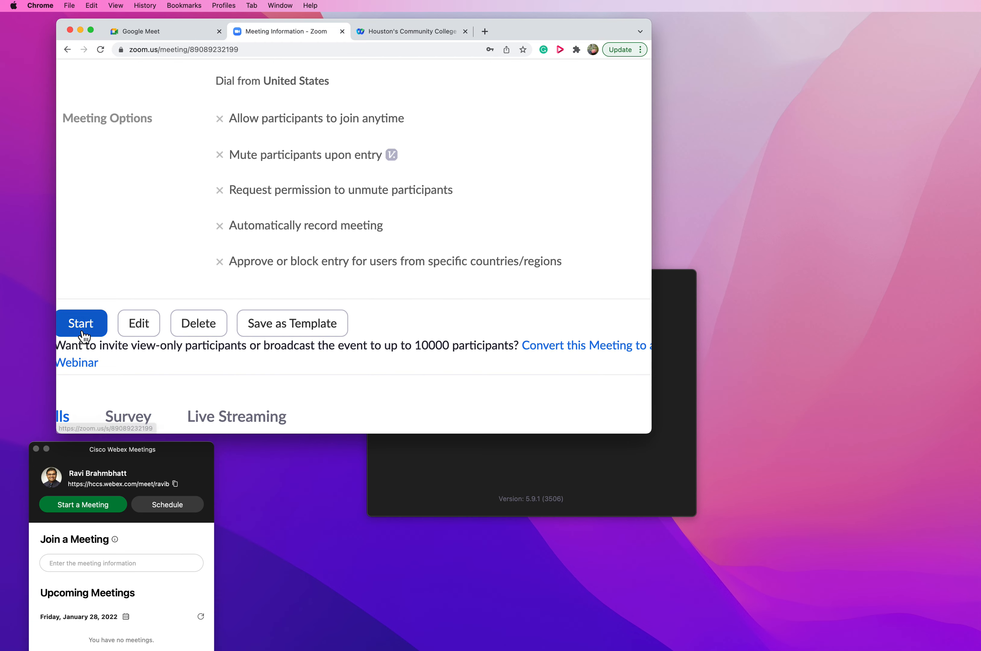
left_click(449, 139)
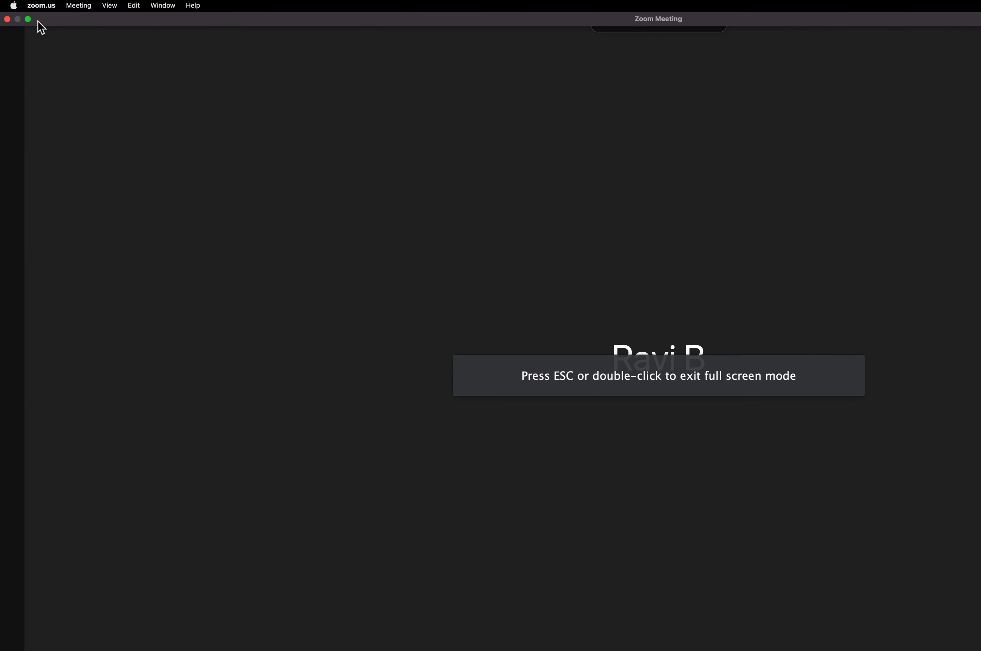
mouse_move(32, 23)
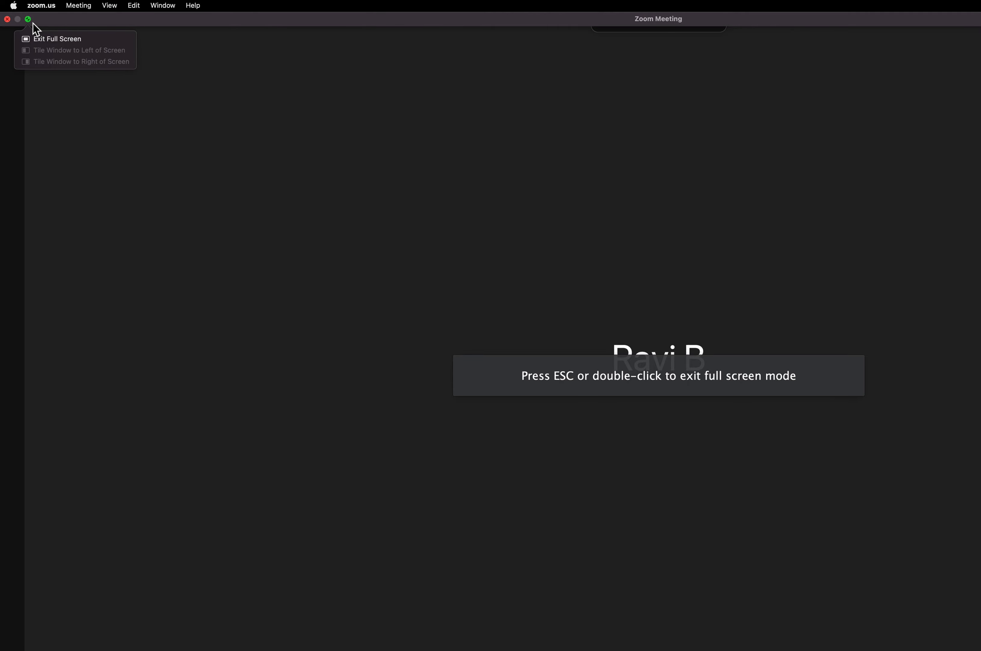
left_click(28, 19)
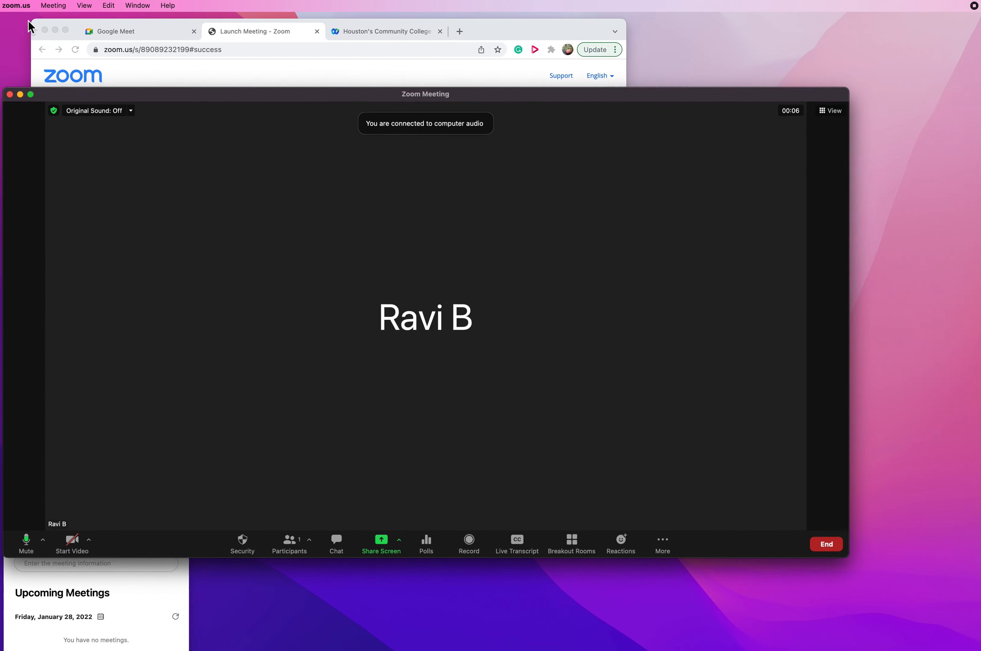
left_click(393, 101)
left_click_drag(393, 99, 438, 95)
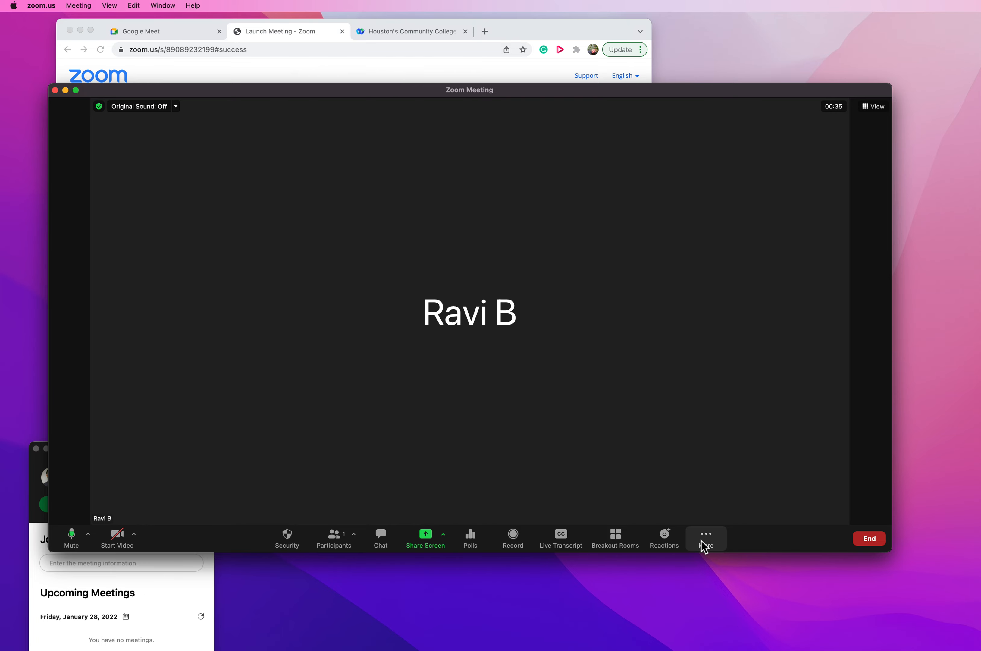
- Allow participants to share their screen in the meeting's security settings and close the settings
left_click(285, 545)
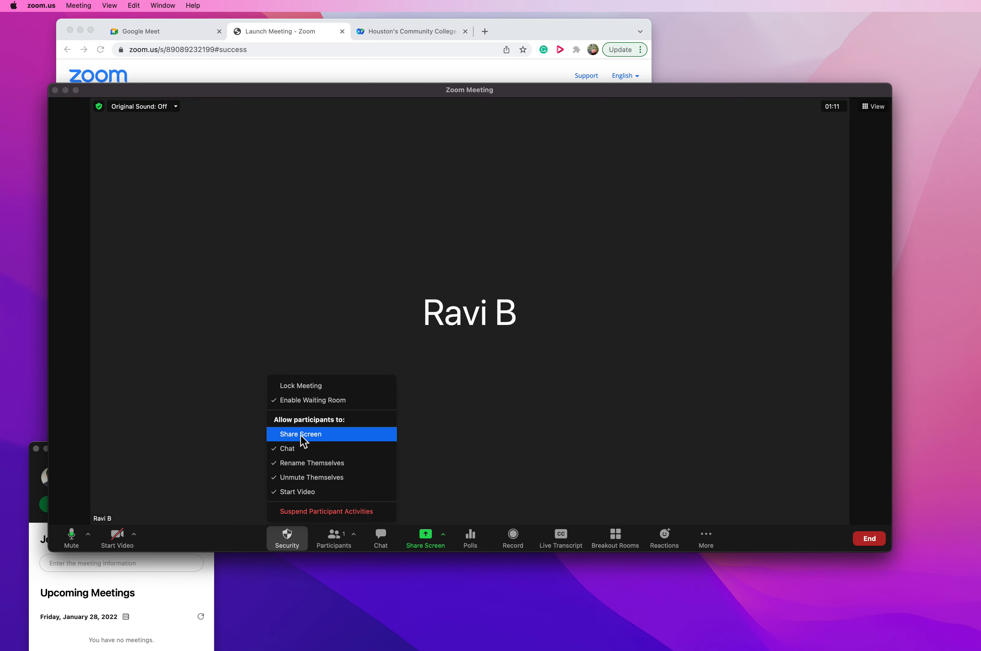
left_click(283, 435)
left_click(285, 537)
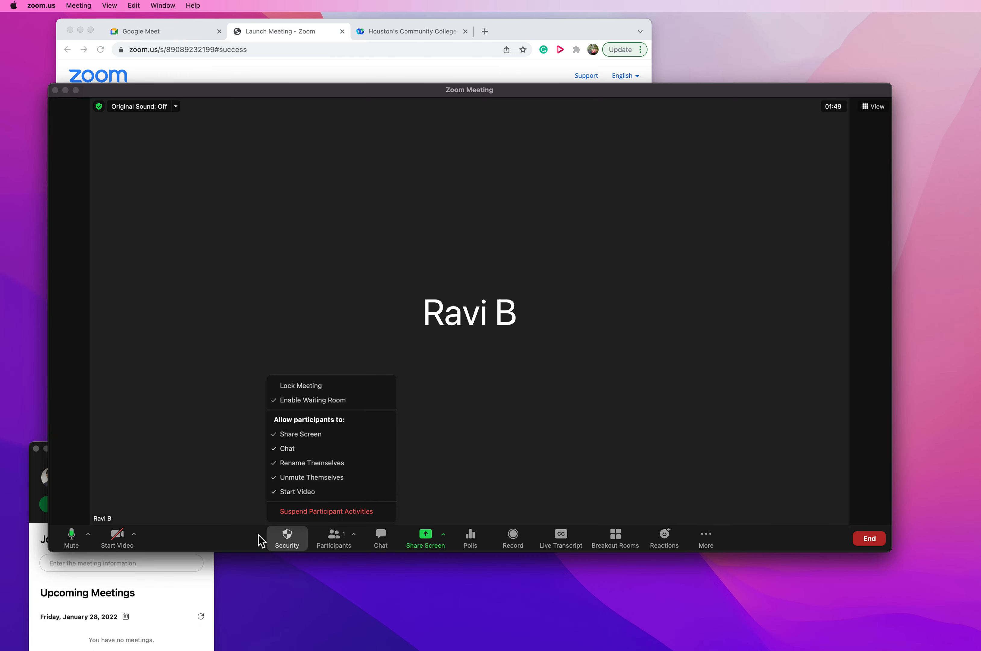
left_click(246, 537)
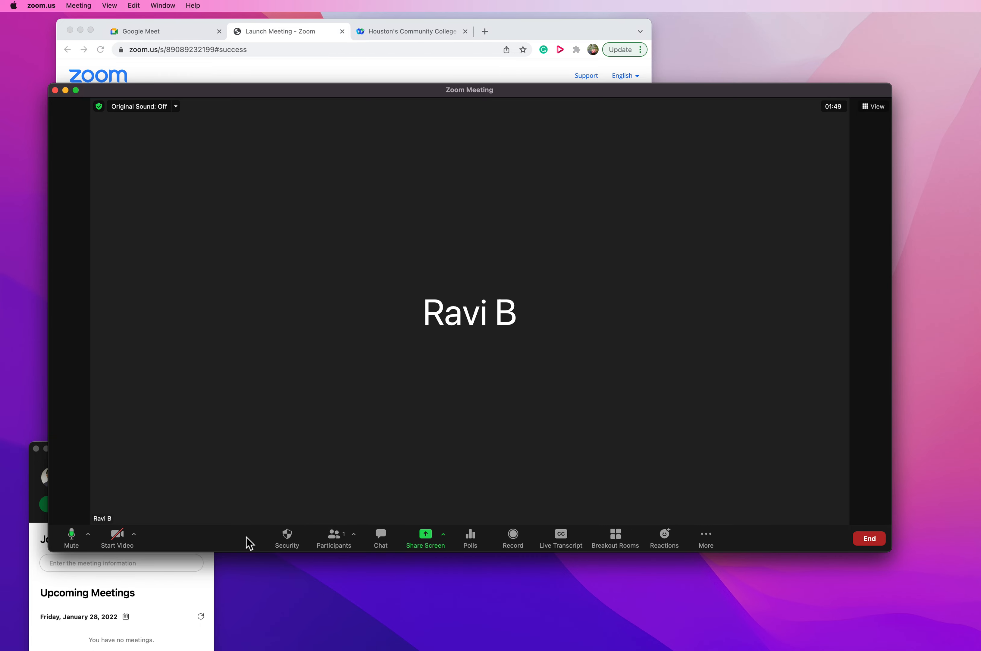
- Show the participant list and fit the meeting window on the screen so the whole list is in view
left_click(346, 544)
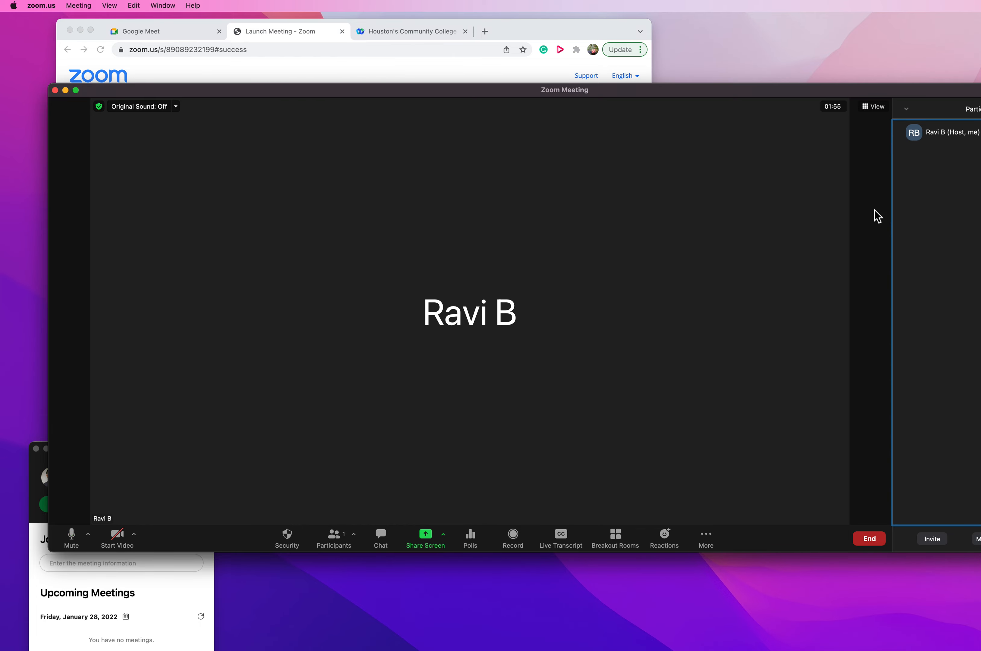
left_click_drag(904, 94, 863, 95)
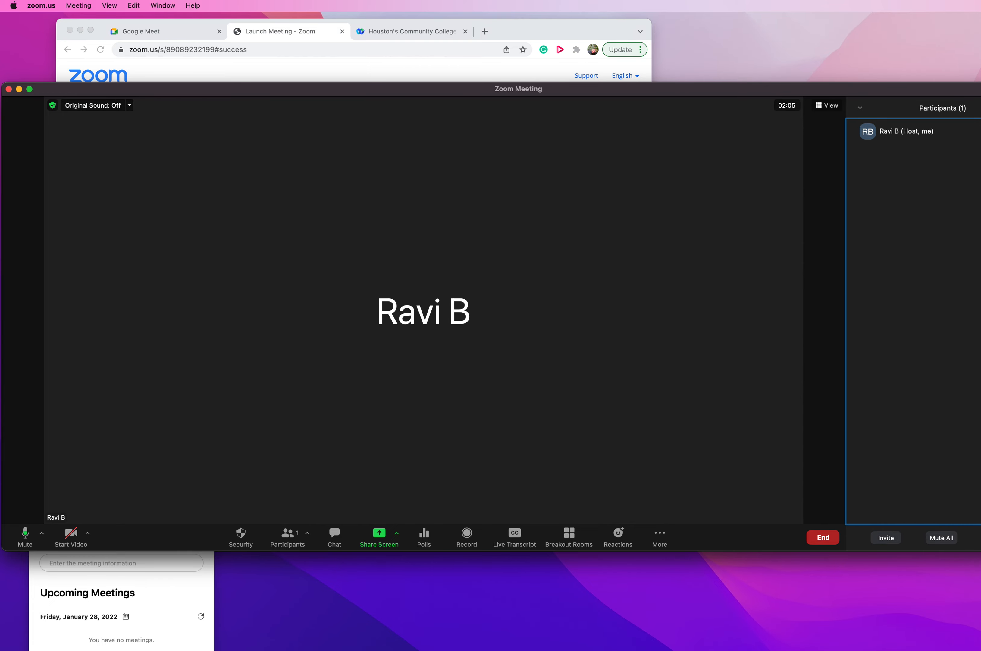
left_click_drag(980, 401, 937, 400)
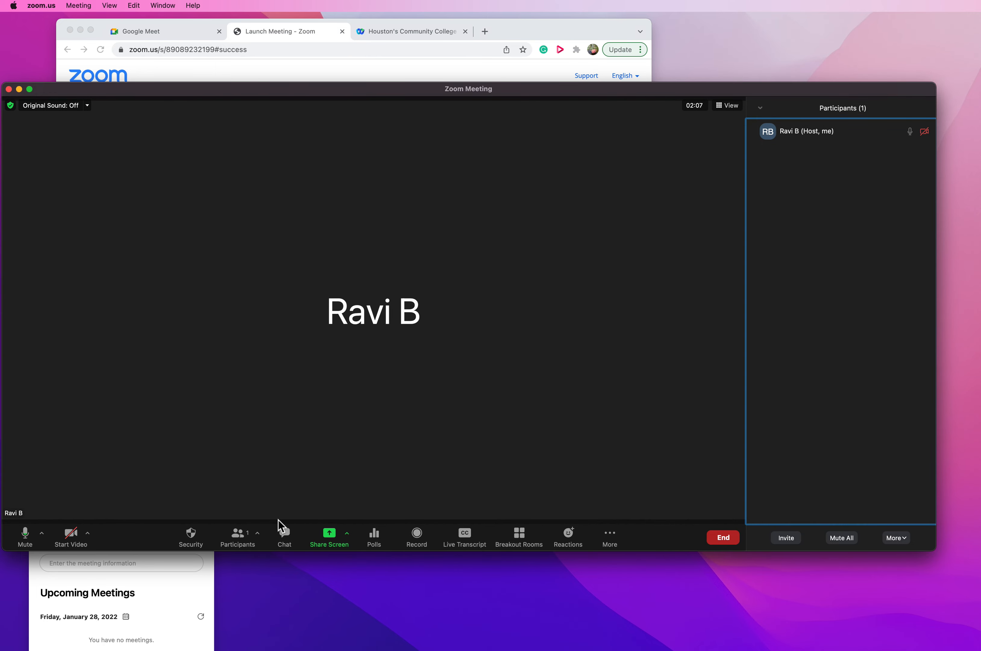
- Create 4 breakout rooms with participants assigned manually
left_click(519, 540)
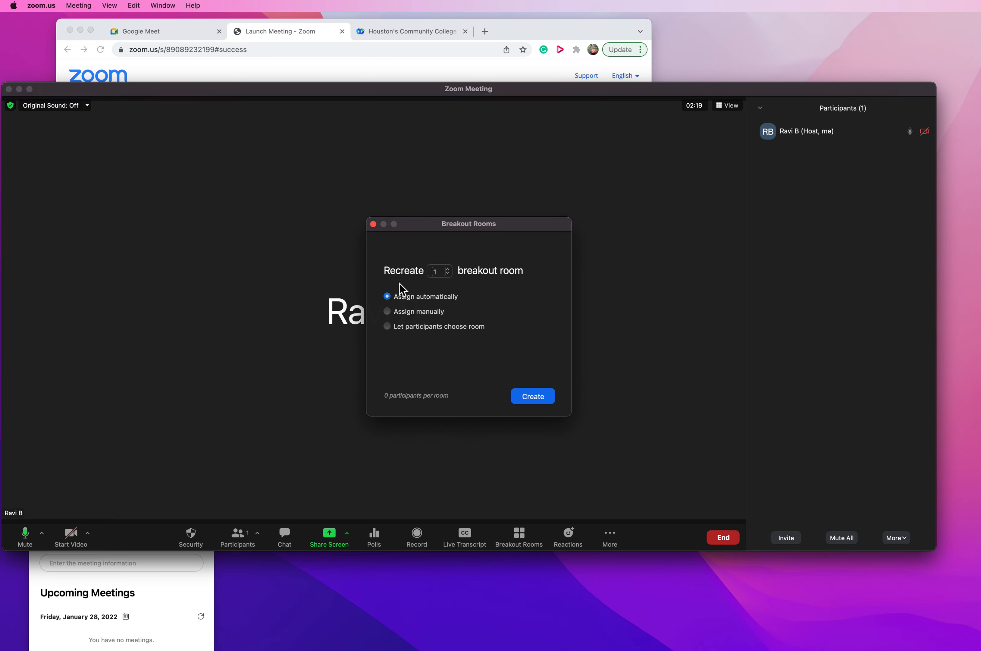
left_click(449, 272)
left_click(450, 269)
left_click(447, 269)
left_click(447, 268)
left_click(448, 268)
left_click(410, 312)
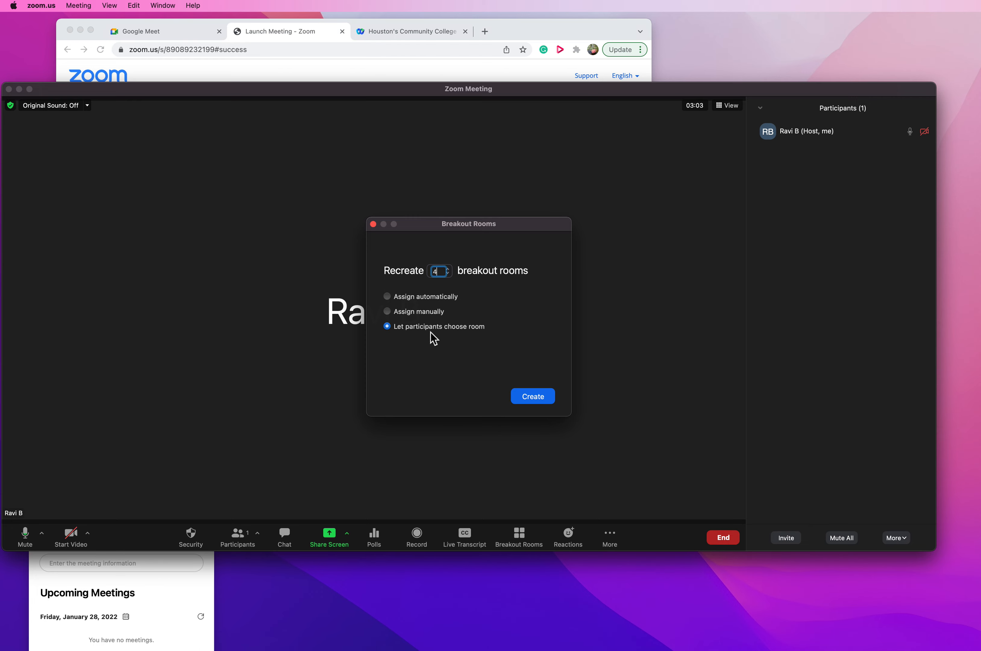
left_click(411, 313)
left_click(534, 397)
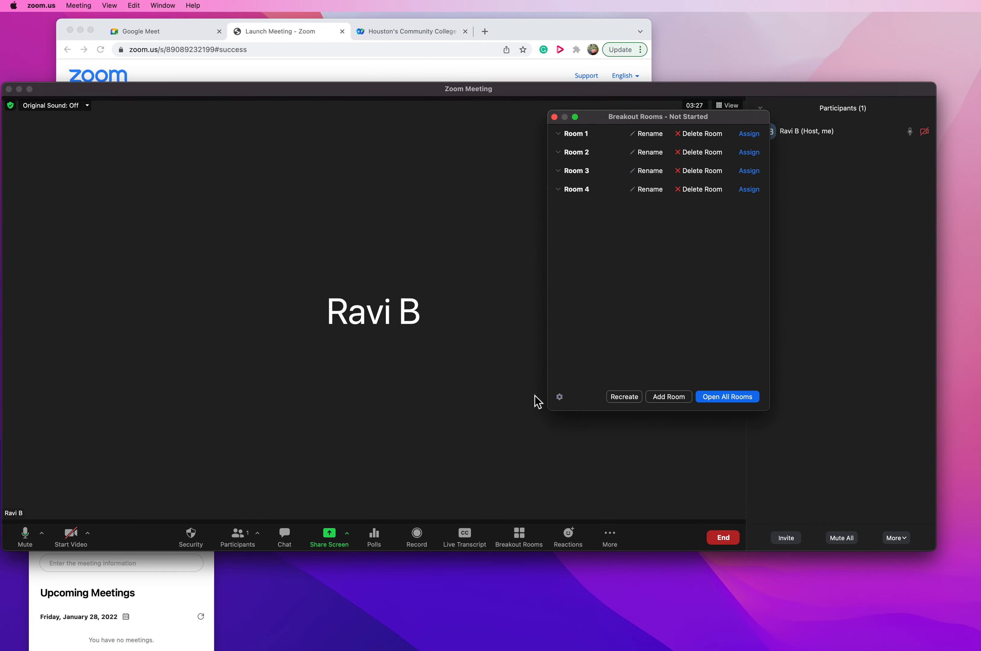
- Move the breakout rooms window toward the middle of the meeting and rename Room 1 as Mentors Only
left_click_drag(666, 117, 530, 202)
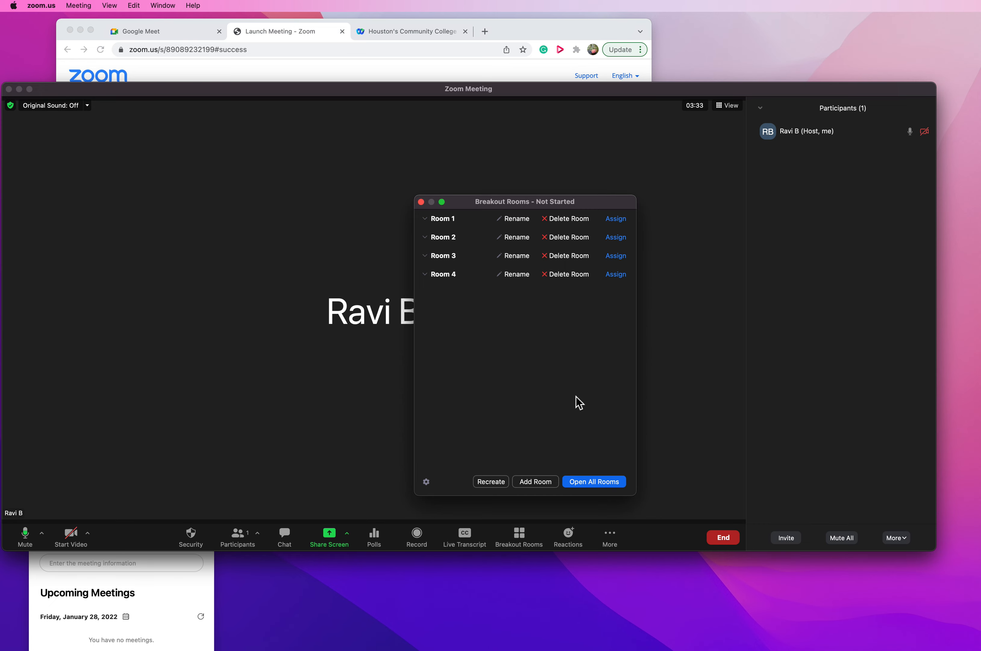
left_click(448, 220)
left_click(522, 226)
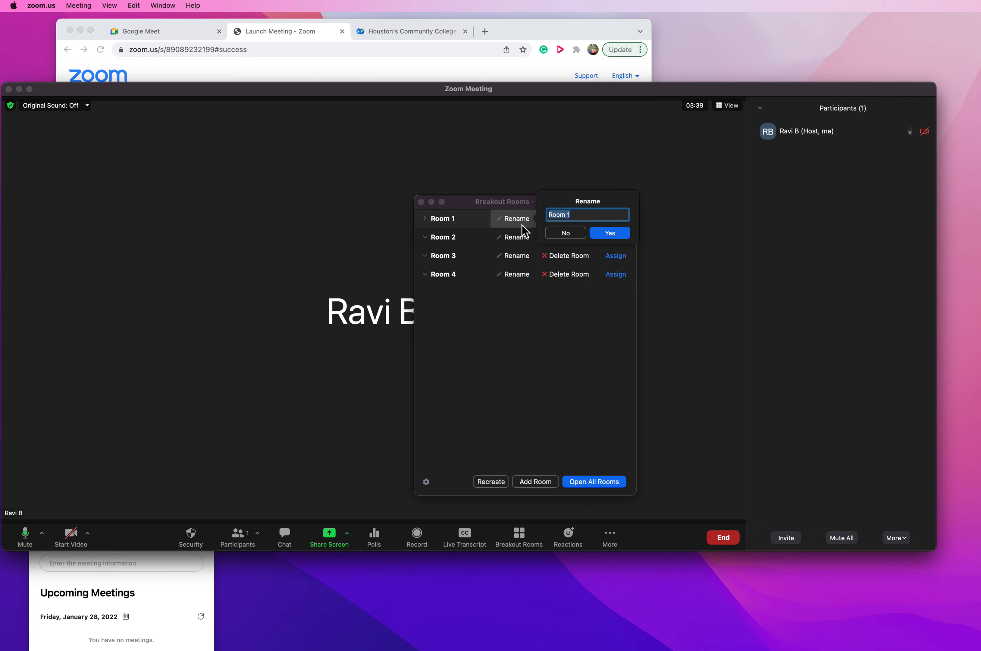
key("BackSpace")
type("Mentors Only")
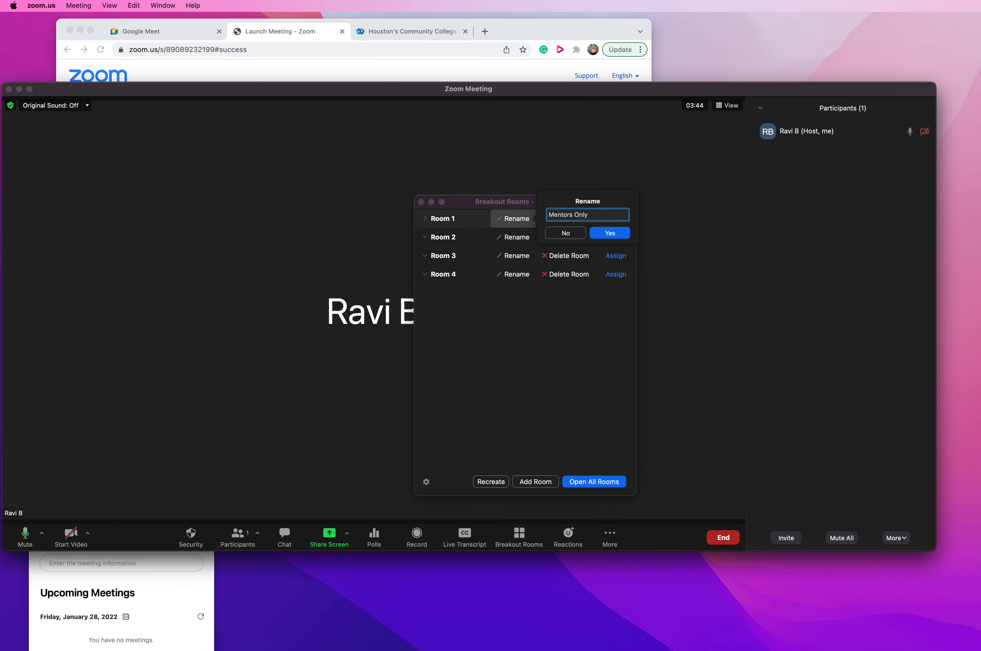
left_click(616, 233)
- Rename Room 2 as Judges Only and Room 3 as Track A
left_click(516, 236)
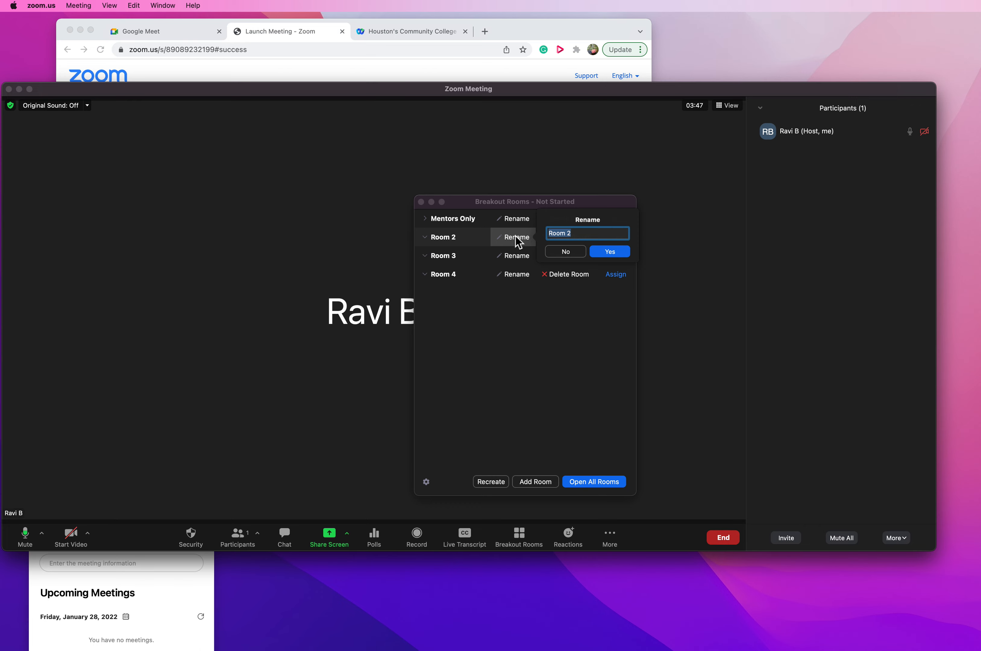
type("Judges Only")
left_click(614, 253)
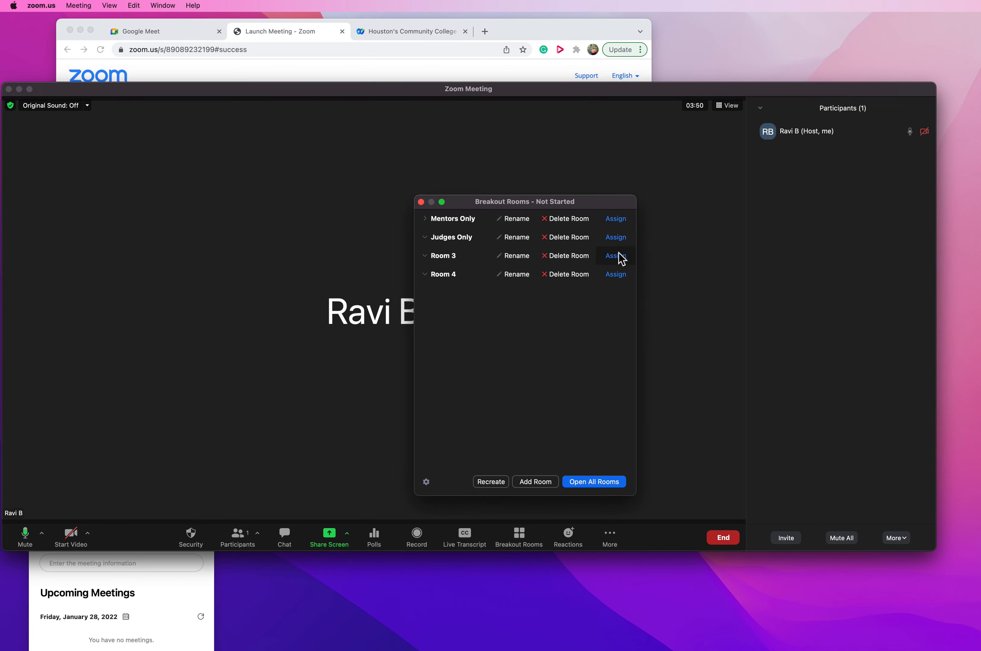
left_click(522, 260)
type("Track A")
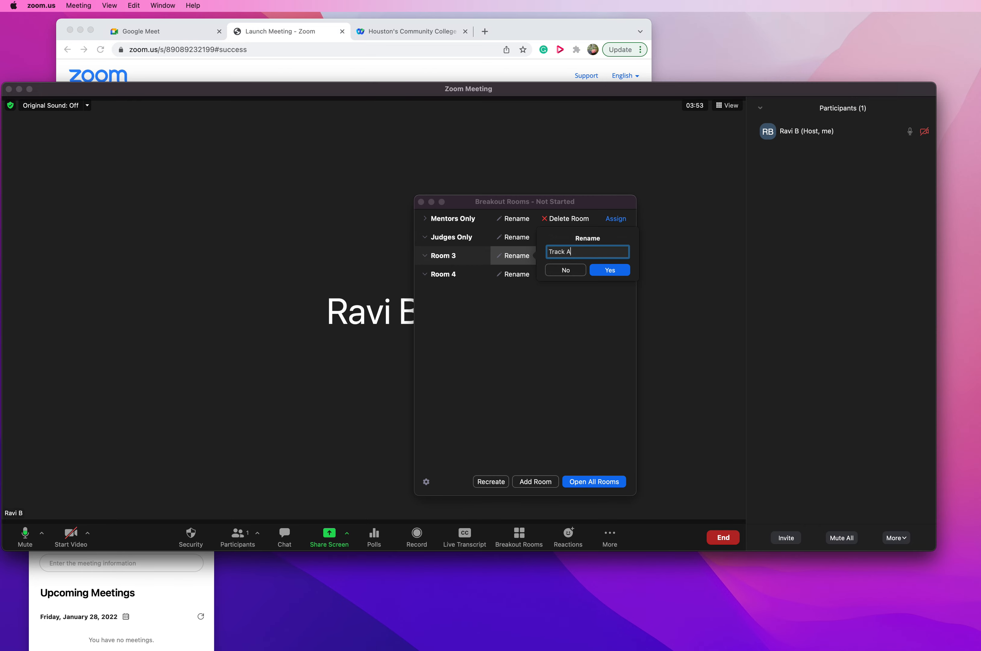
key("Return")
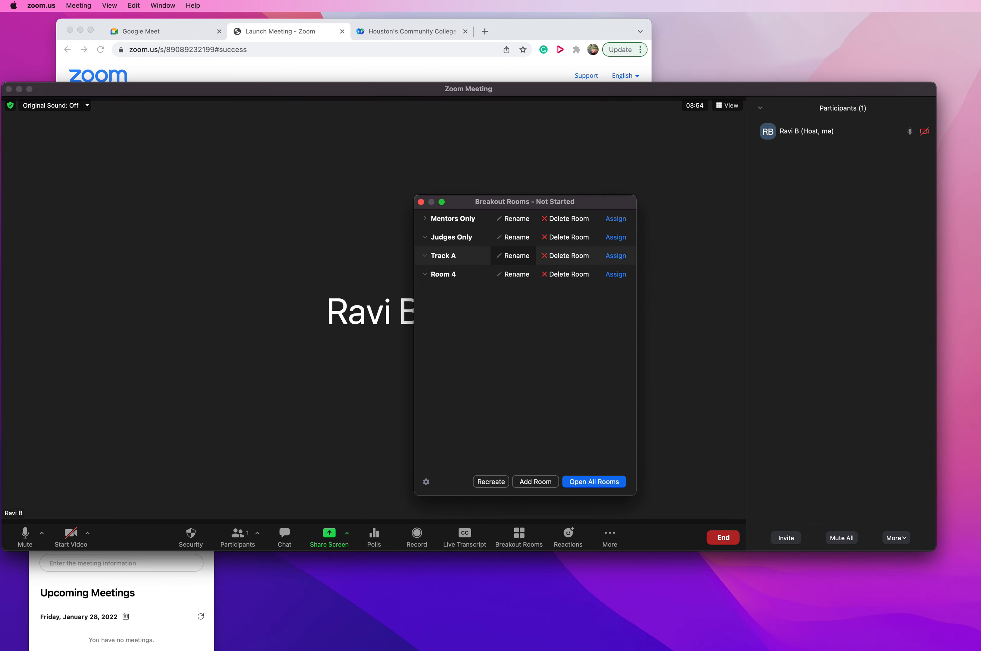
- Rename Room 4 as Track B
left_click(510, 275)
type("Trac")
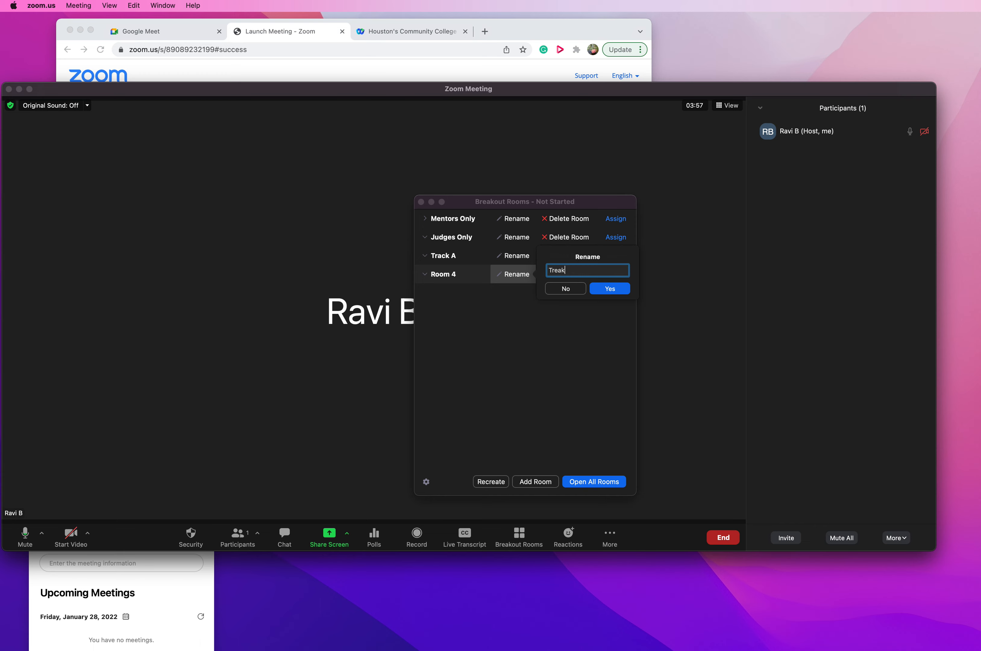
key("BackSpace")
key("BackSpace")
type("eck")
key("BackSpace")
key("BackSpace")
key("BackSpace")
type("ack B")
key("Return")
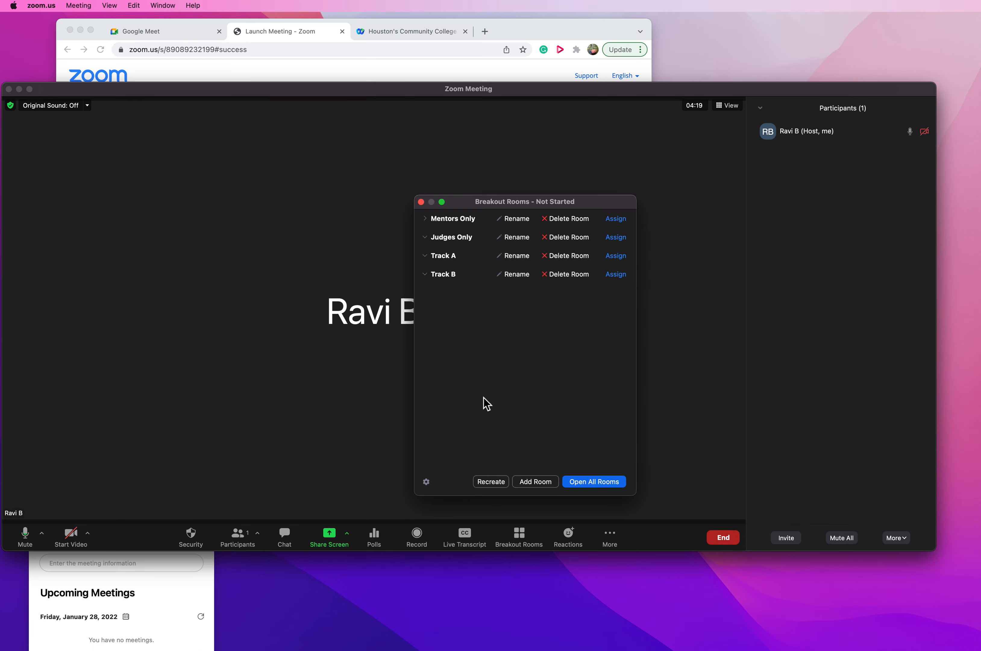
- Look over the breakout room options and check which participants can be assigned to the Mentors Only room
left_click(426, 483)
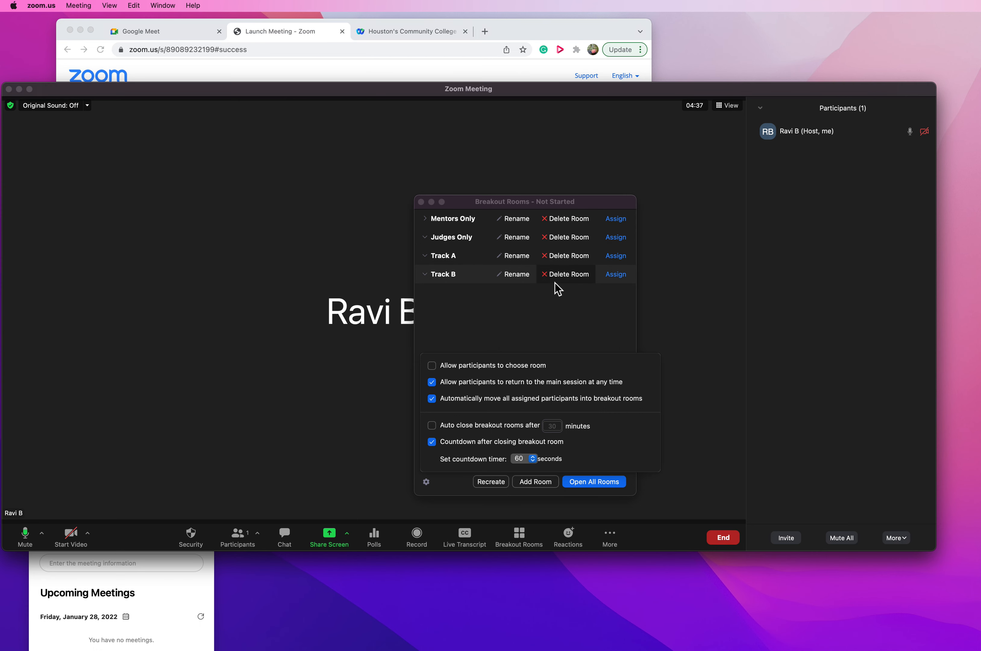
left_click(615, 221)
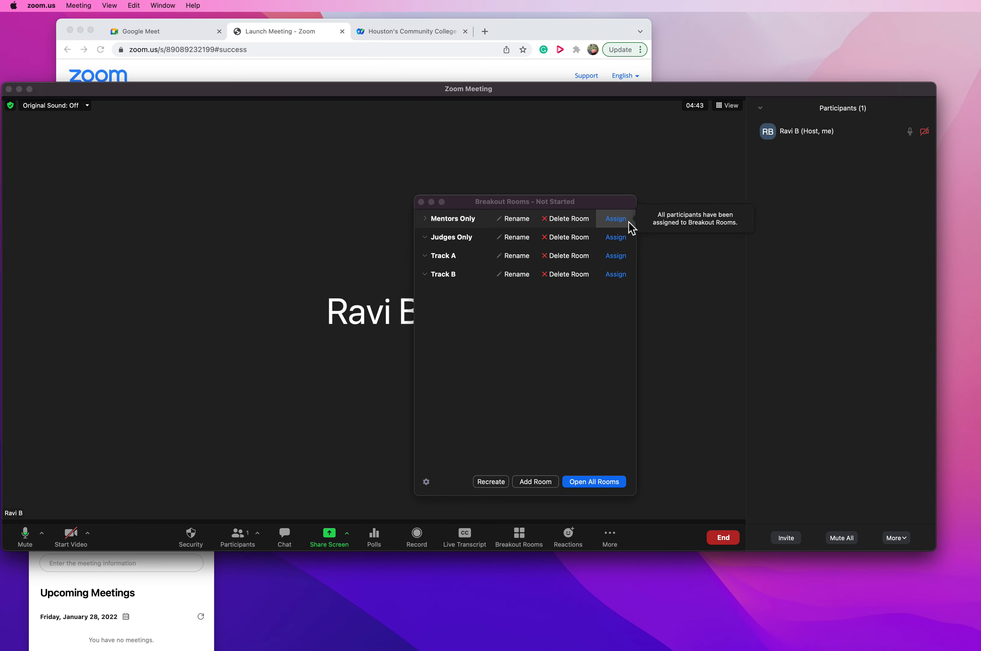
left_click(615, 256)
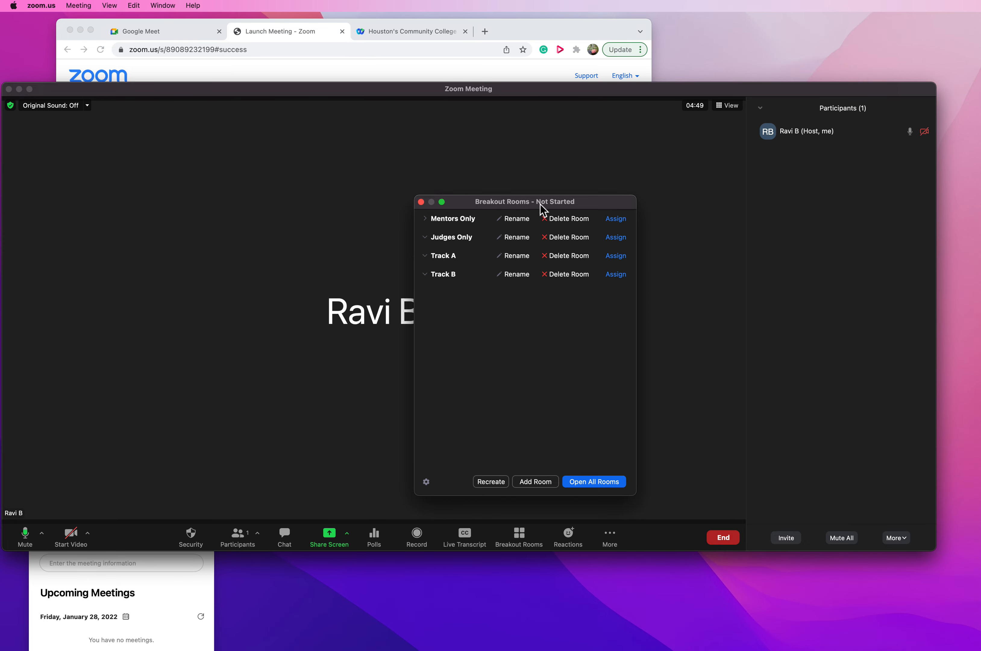
- Allow participants to choose their breakout room and open all the rooms
left_click(426, 482)
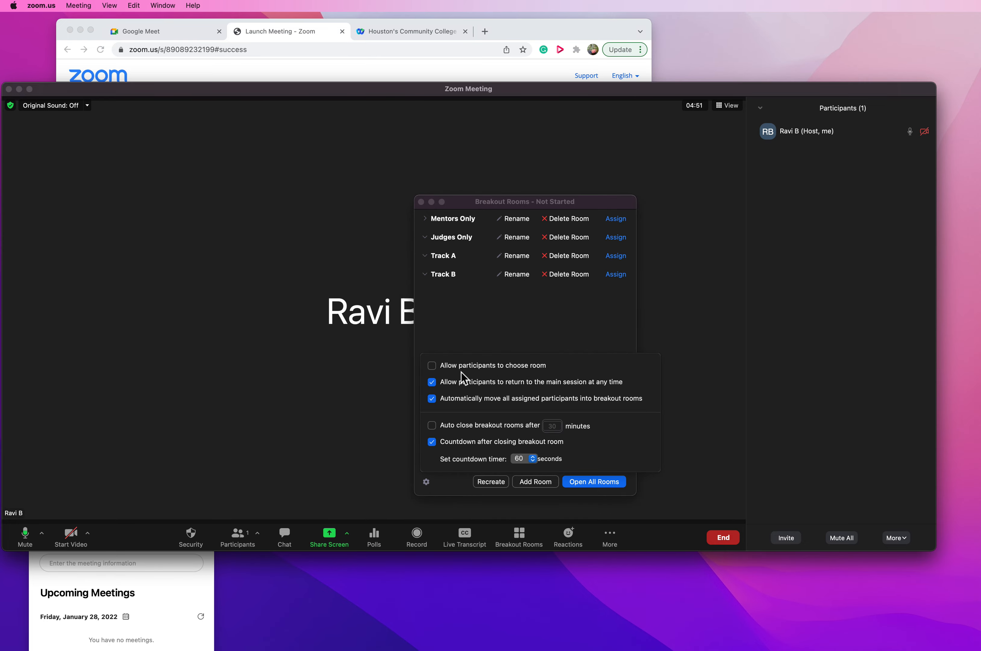
left_click(431, 366)
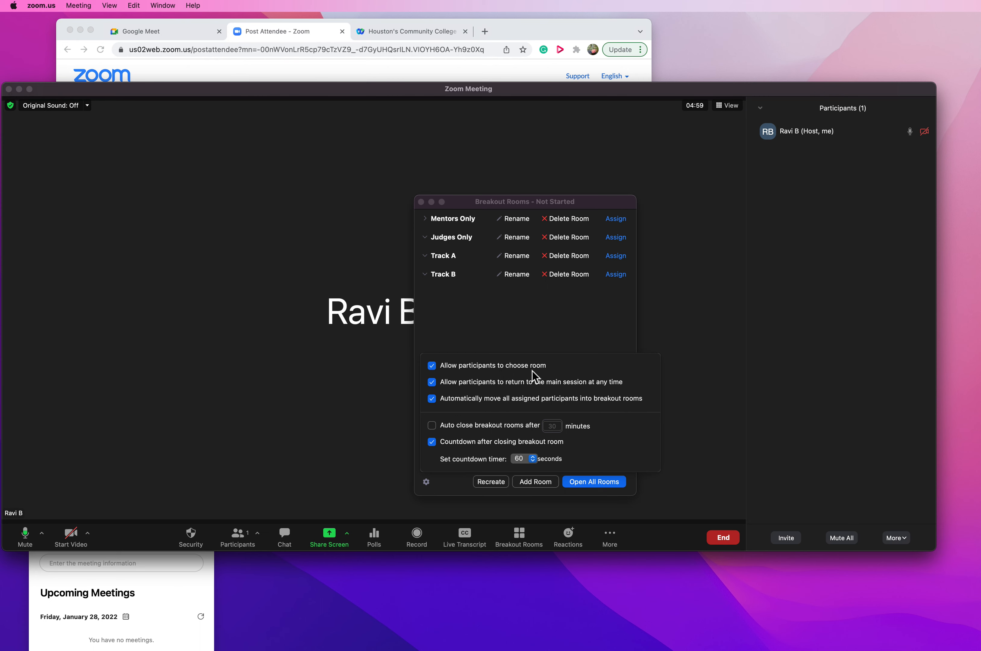
left_click(513, 329)
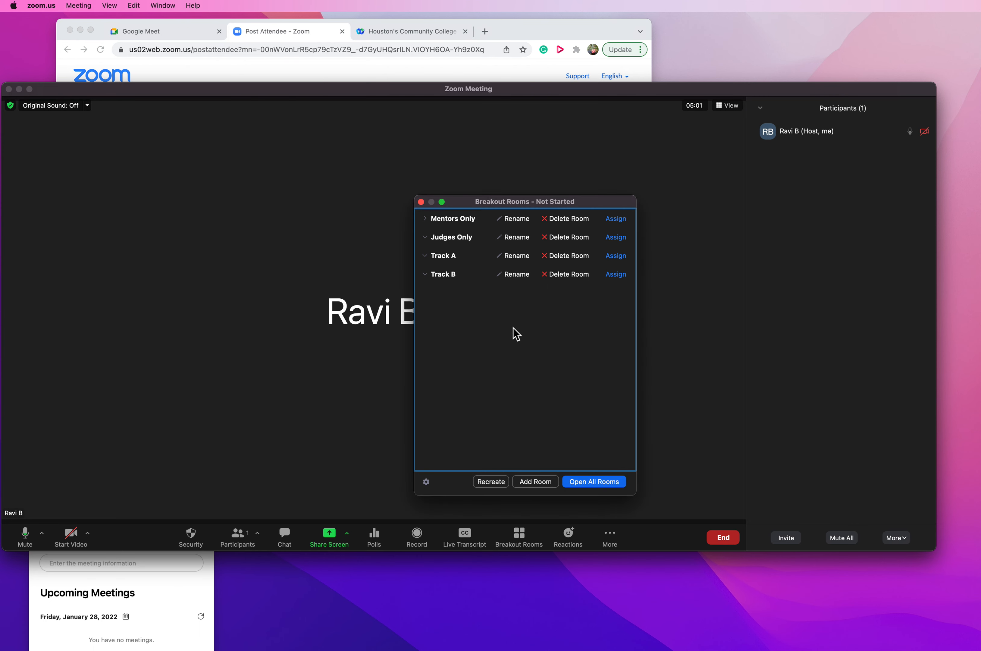
left_click(591, 486)
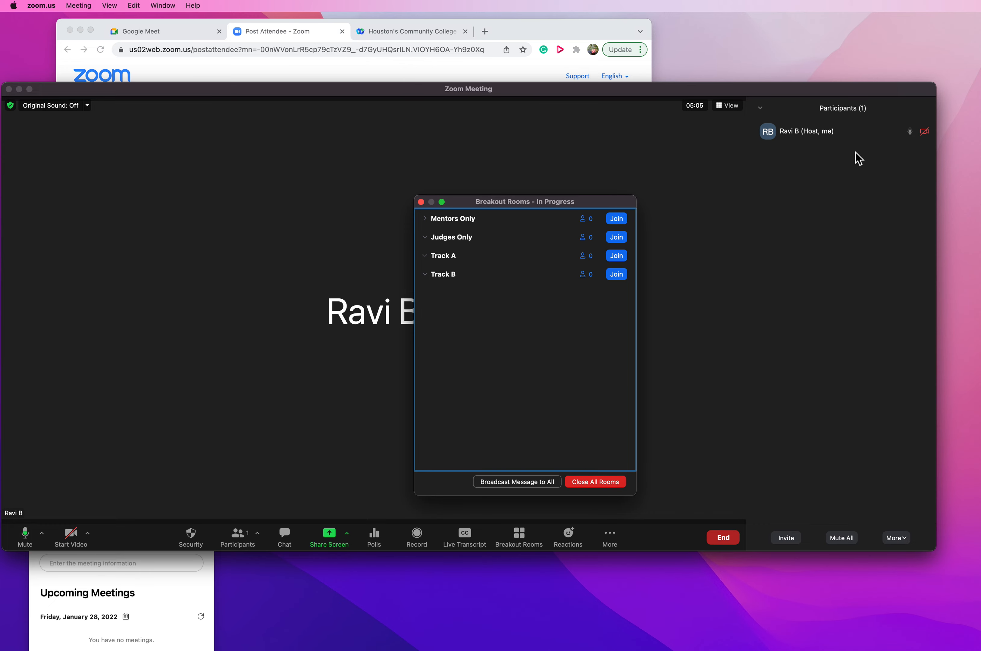
- Show the breakout rooms window again beside the host's name and close all the rooms
left_click(519, 534)
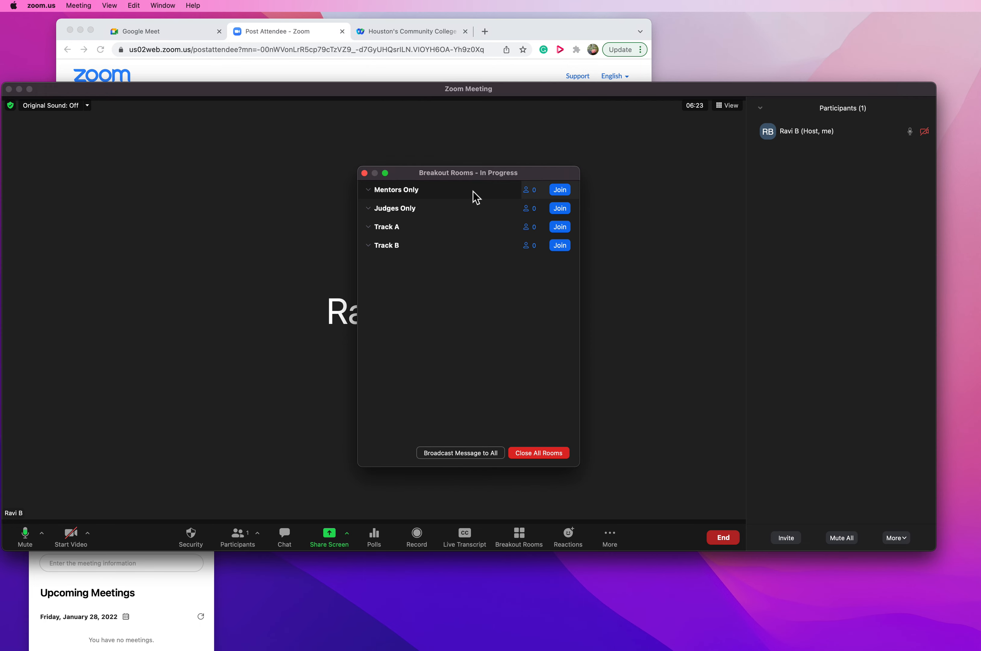
left_click_drag(473, 192, 573, 190)
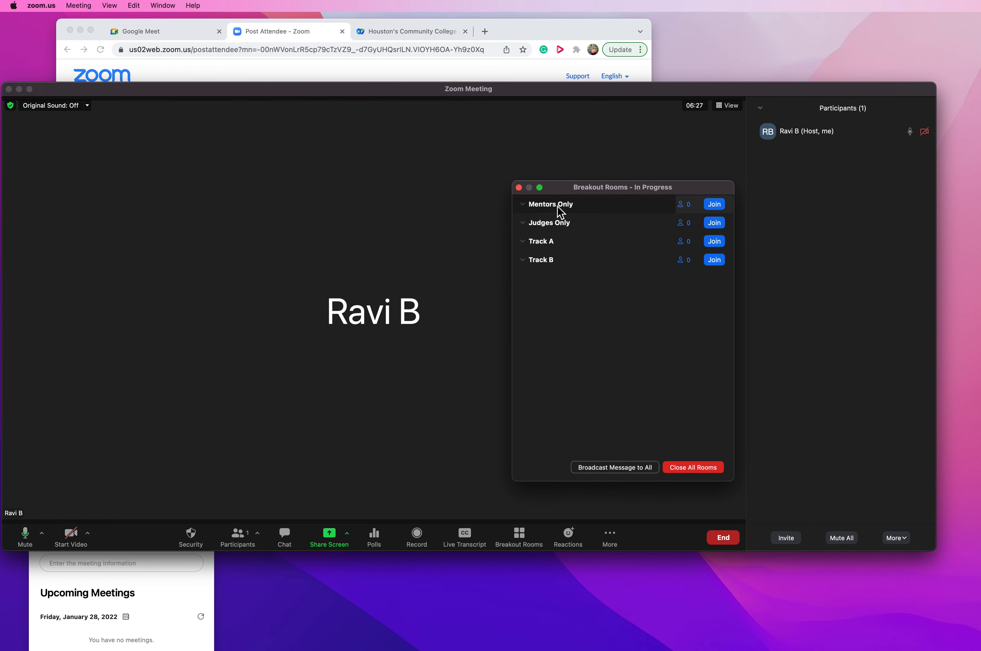
left_click(689, 469)
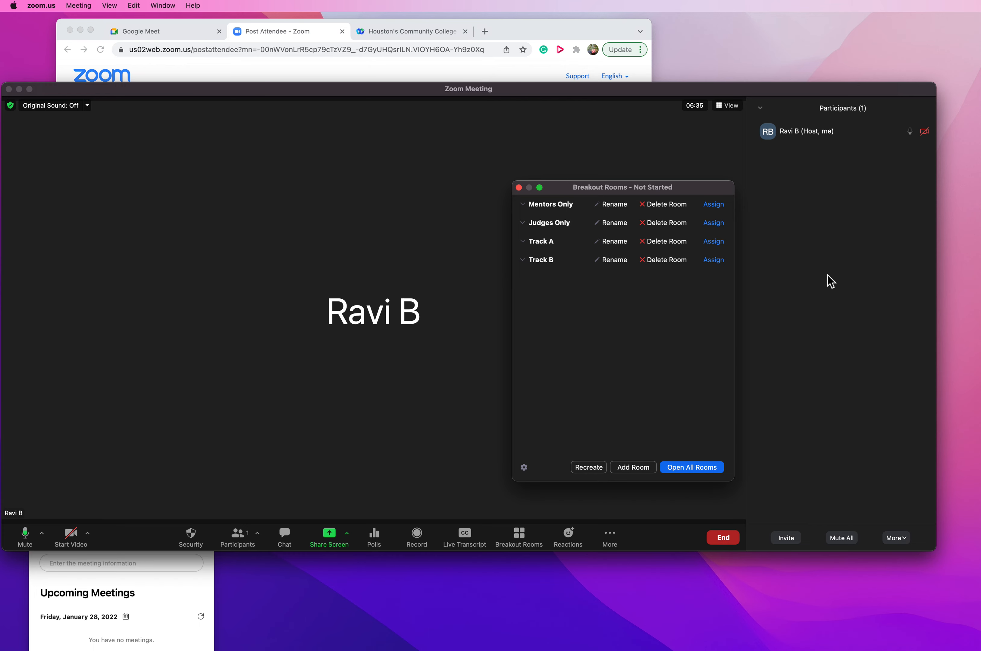
- Set the countdown timer for closing breakout rooms to 10 seconds and stop allowing participants to choose their room
left_click(524, 468)
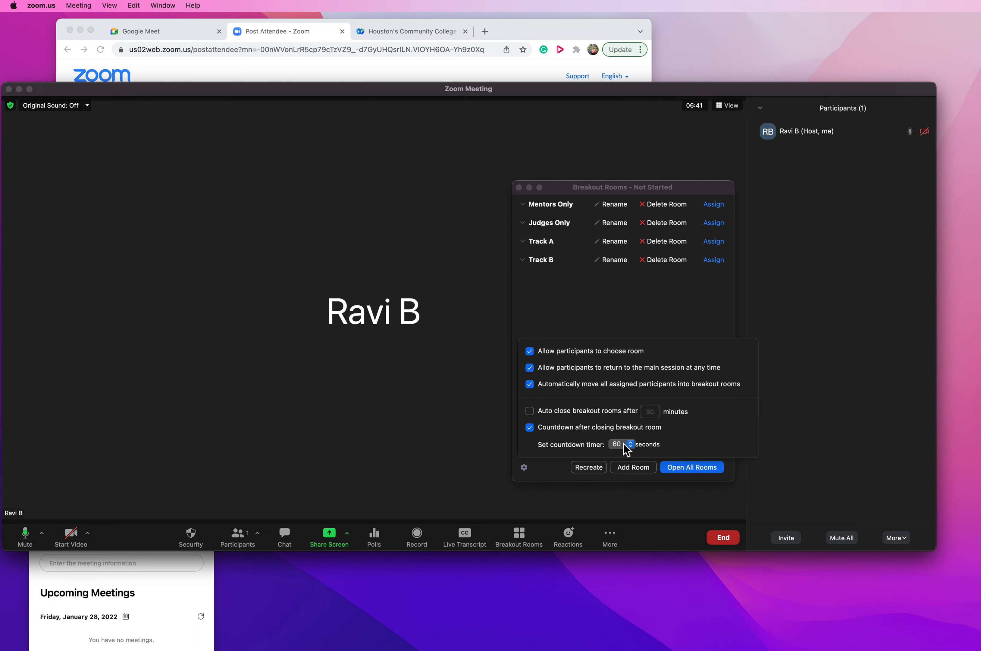
left_click(631, 447)
left_click(634, 449)
left_click(635, 450)
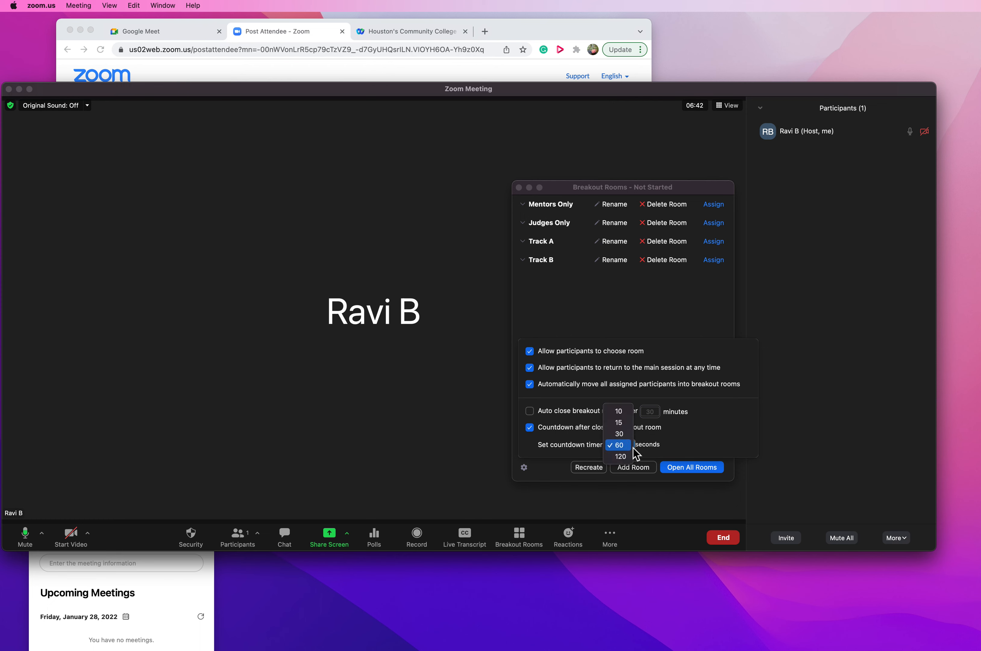
left_click(632, 419)
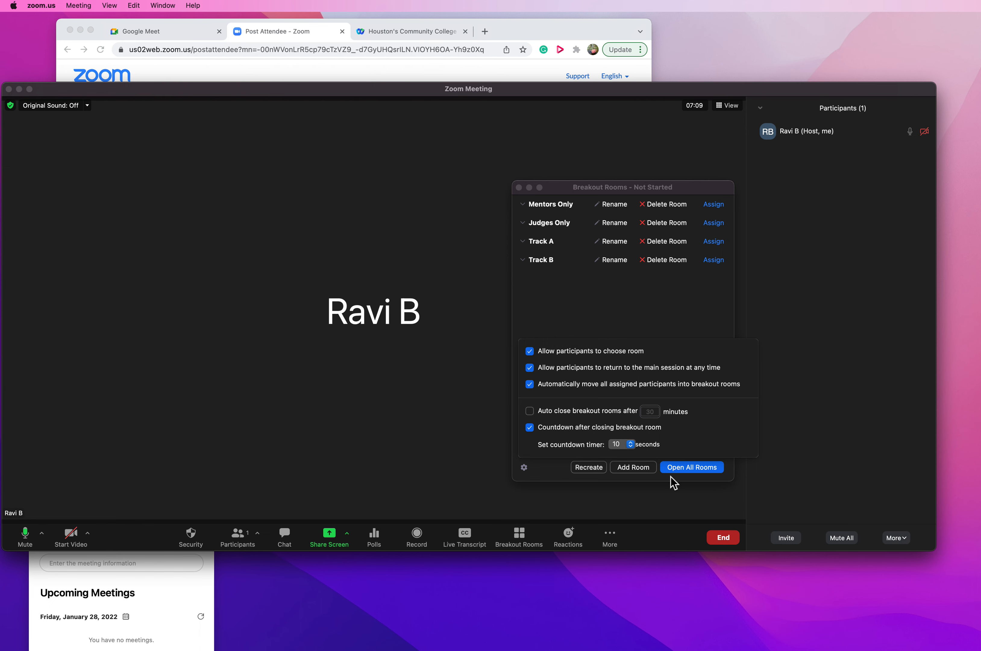
left_click(568, 466)
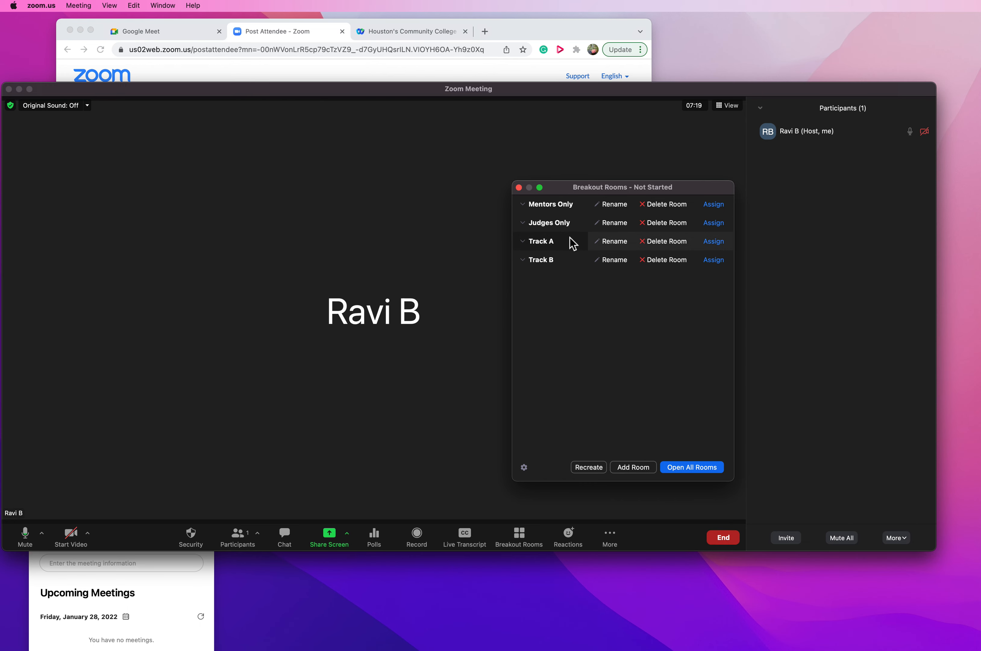
left_click(524, 471)
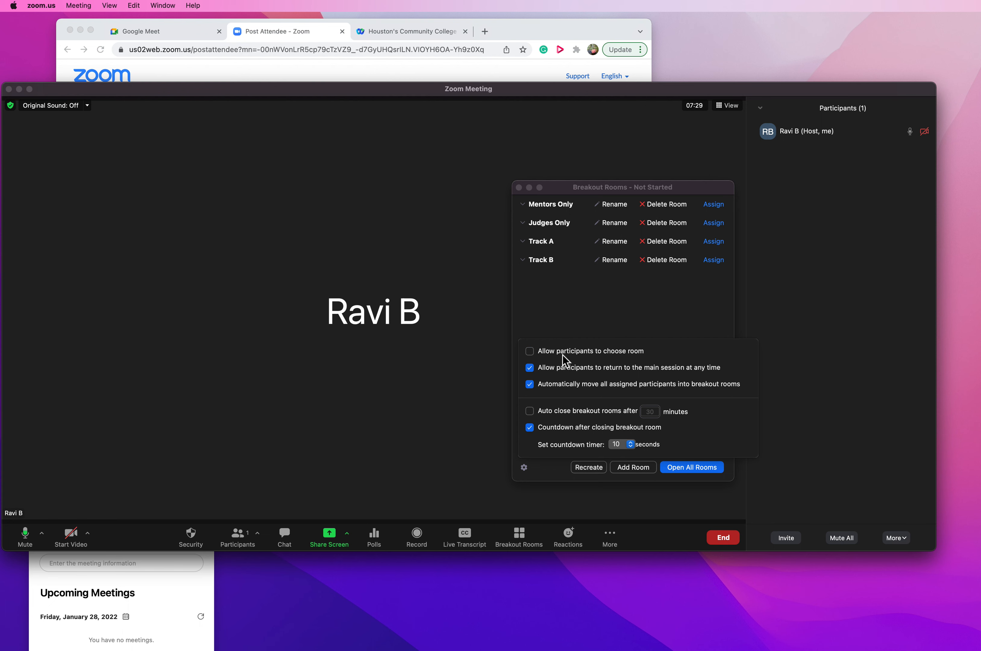
left_click(581, 328)
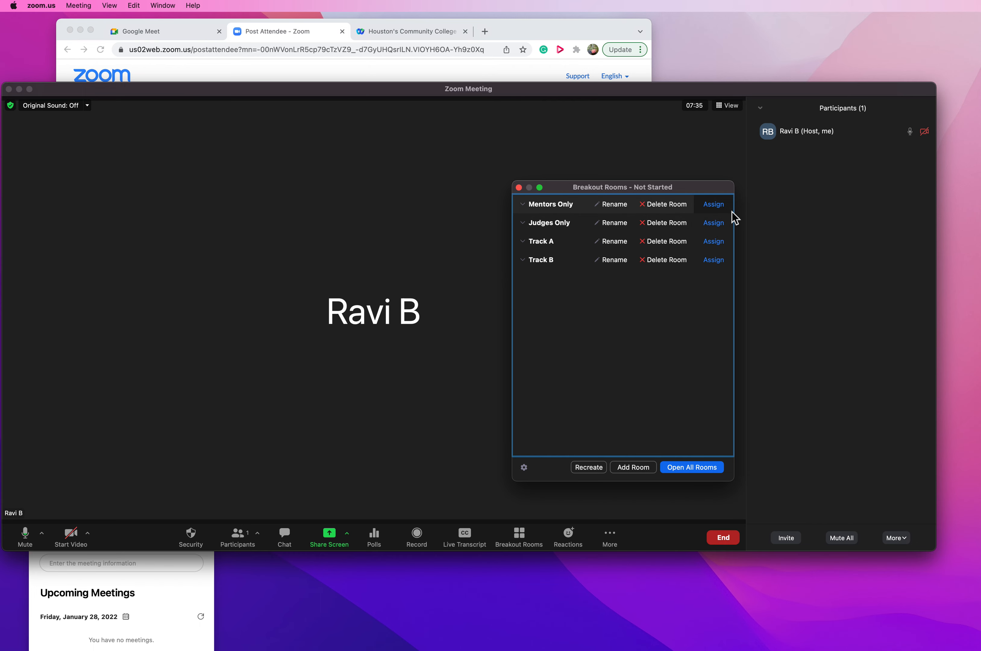
- Check which participants can be assigned to the Judges Only room and close the breakout rooms window
left_click(713, 225)
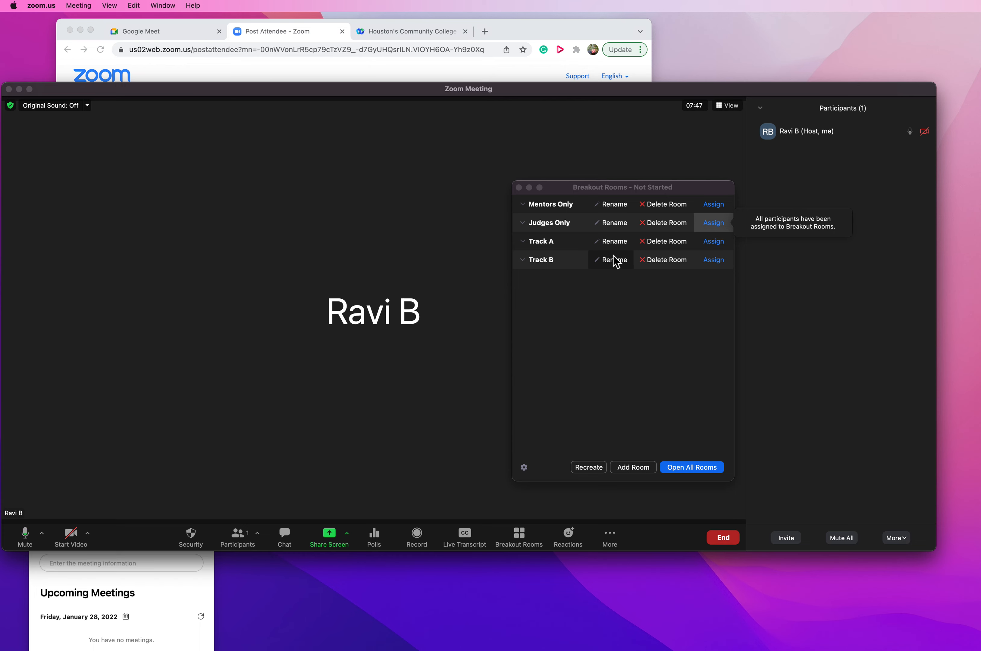
left_click(565, 341)
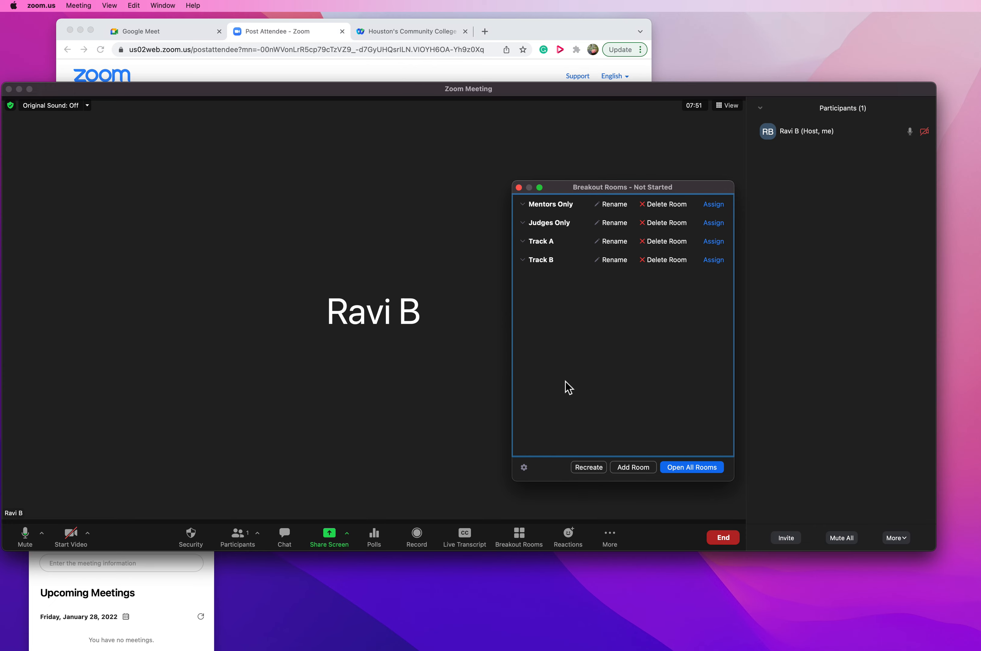
left_click(520, 188)
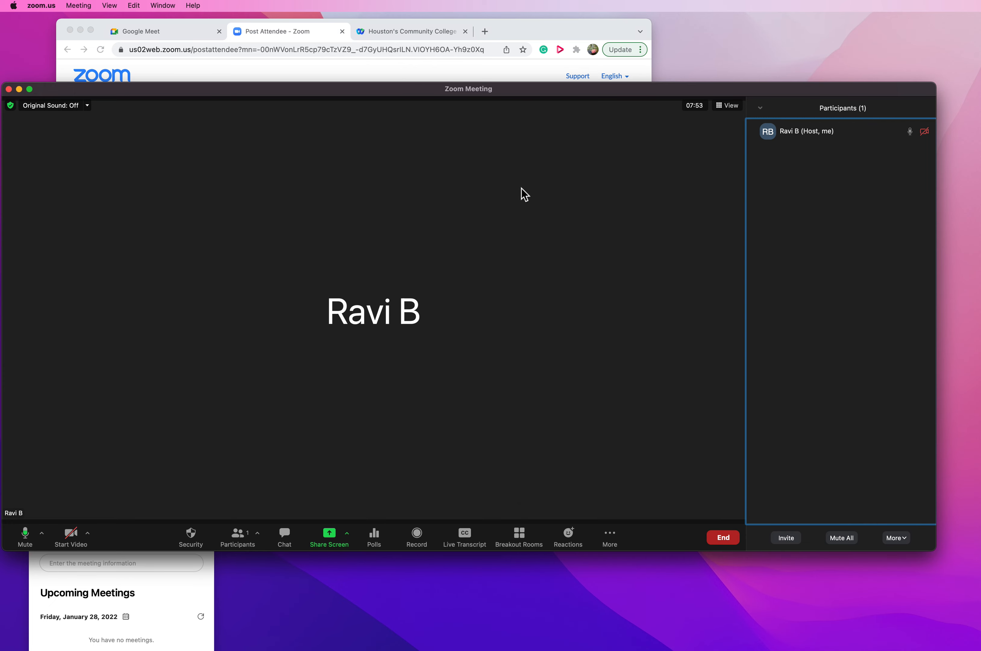
- Shift the meeting window slightly and enable live transcription for the meeting
left_click_drag(523, 92, 547, 89)
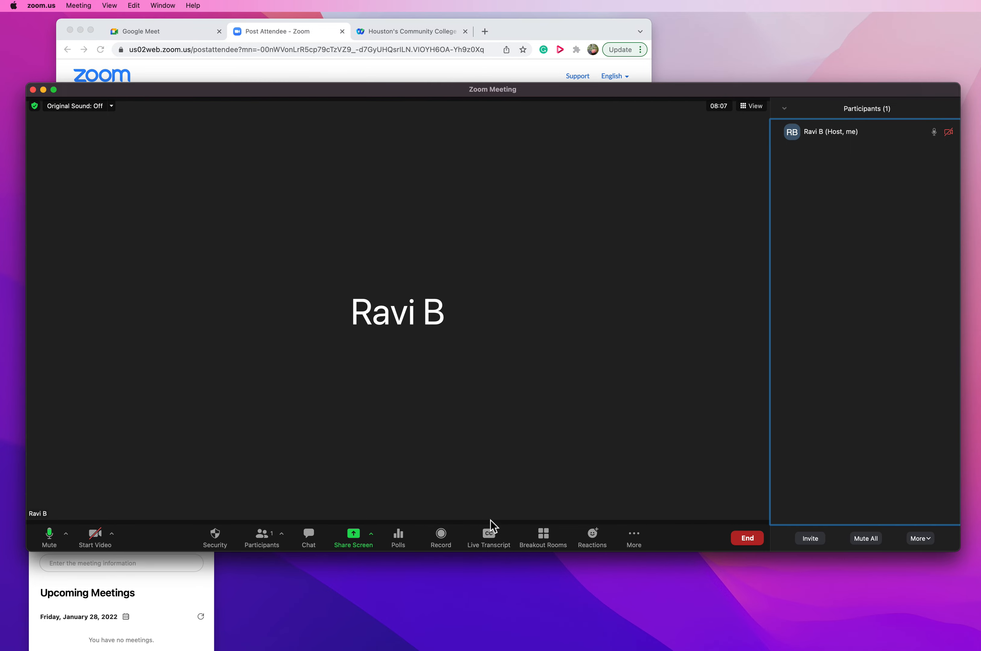
left_click(491, 550)
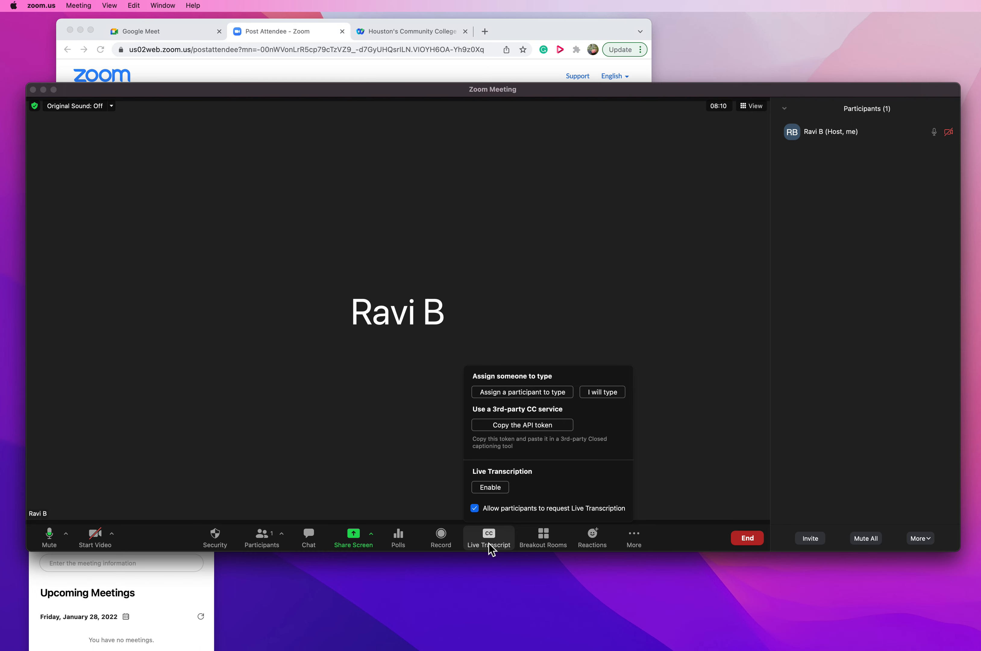
left_click(499, 496)
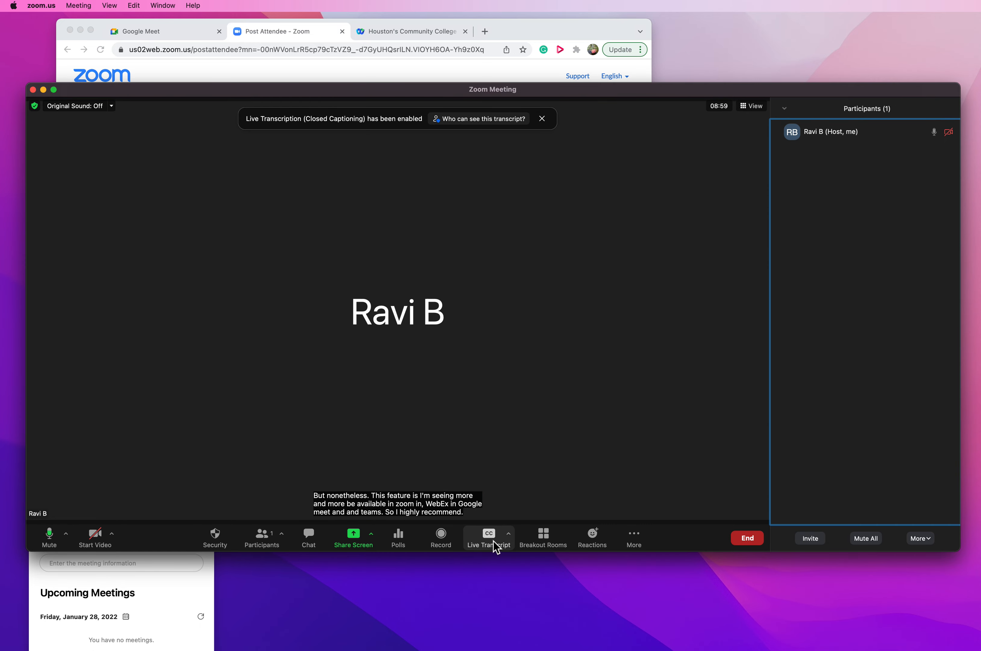
- View the live transcript's subtitle and full transcript options, and disable live transcription
left_click(510, 535)
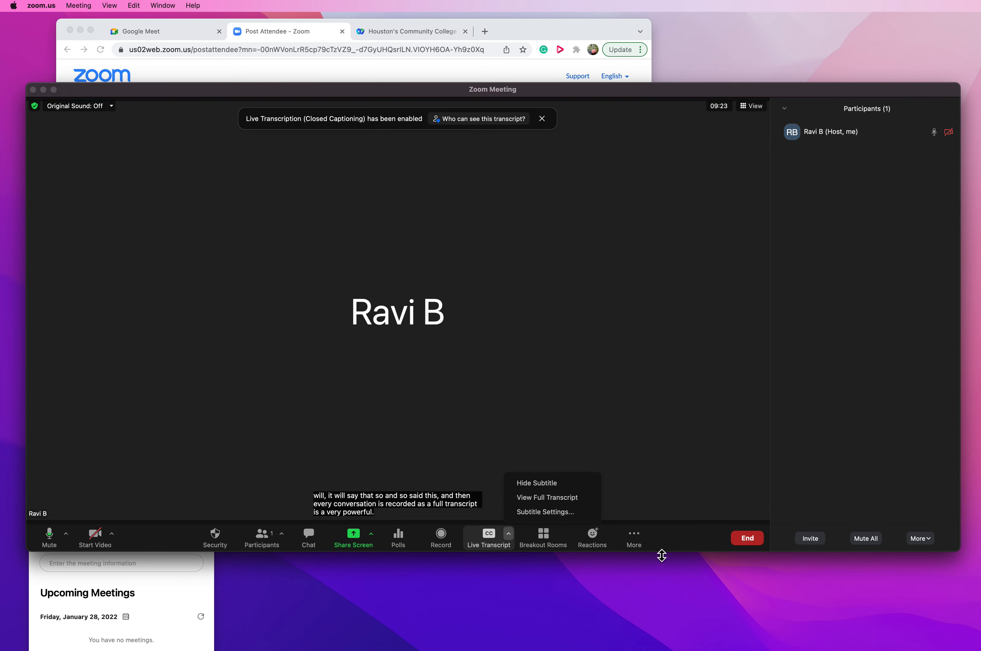
left_click(668, 543)
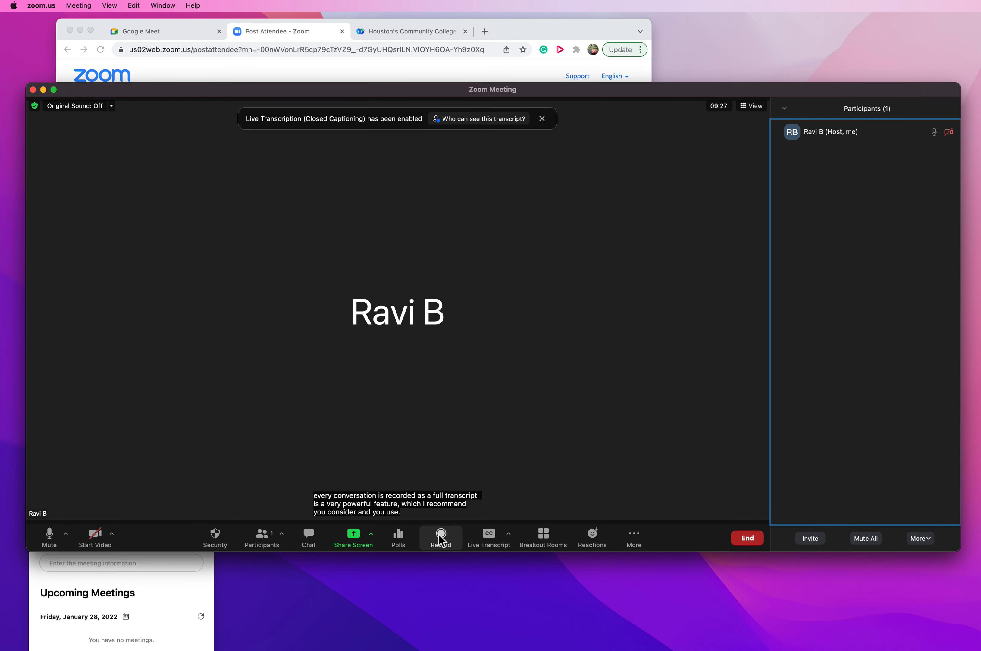
left_click(496, 539)
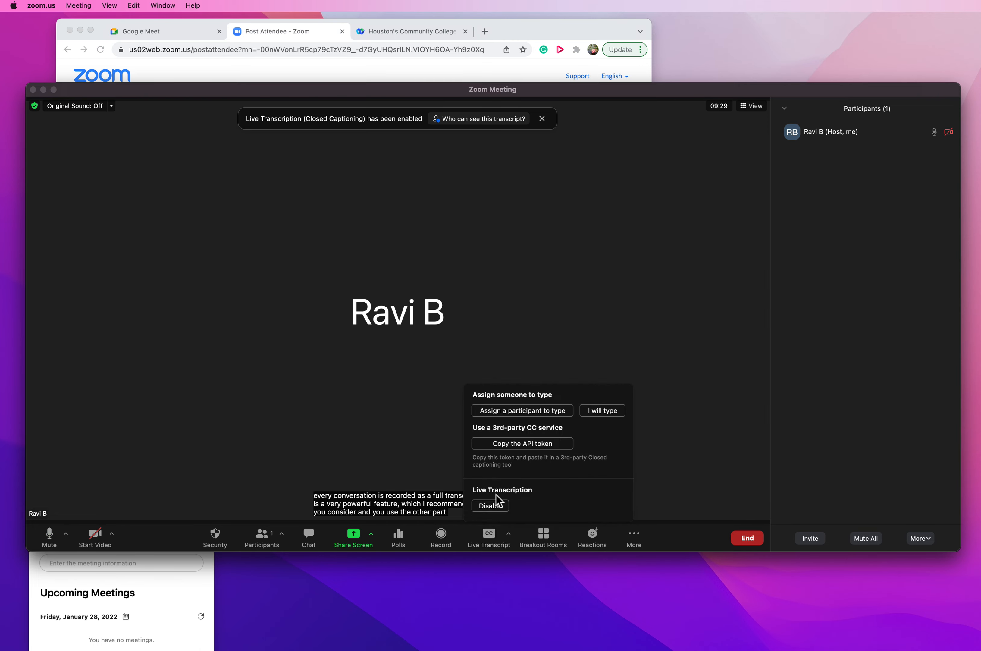
left_click(491, 506)
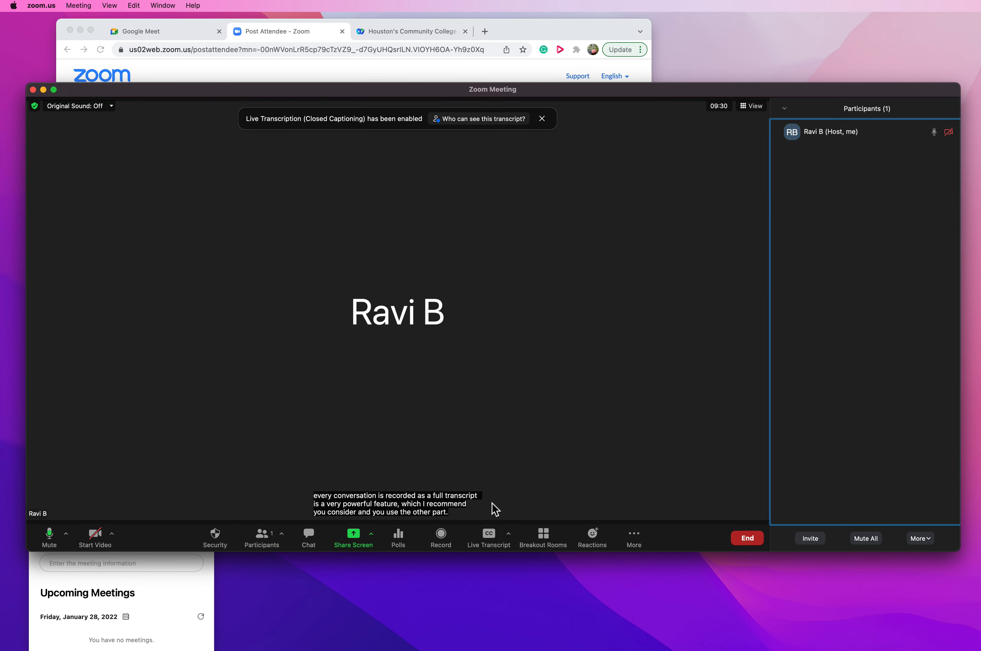
- Check the meeting's recording options, and create and save a single-choice poll with the default title, question and two choices
left_click(442, 535)
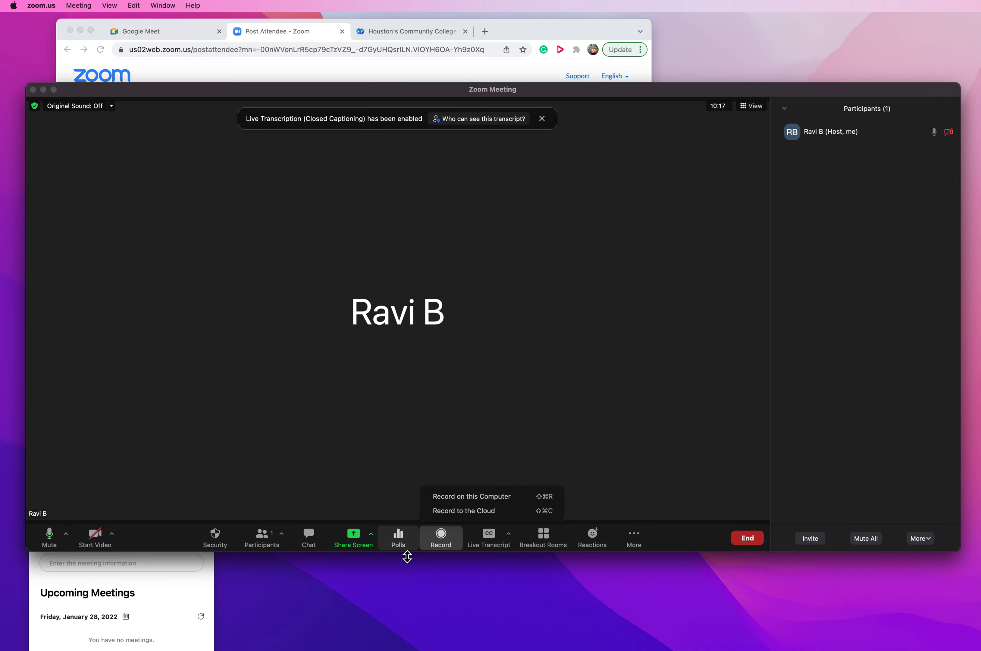
left_click(393, 543)
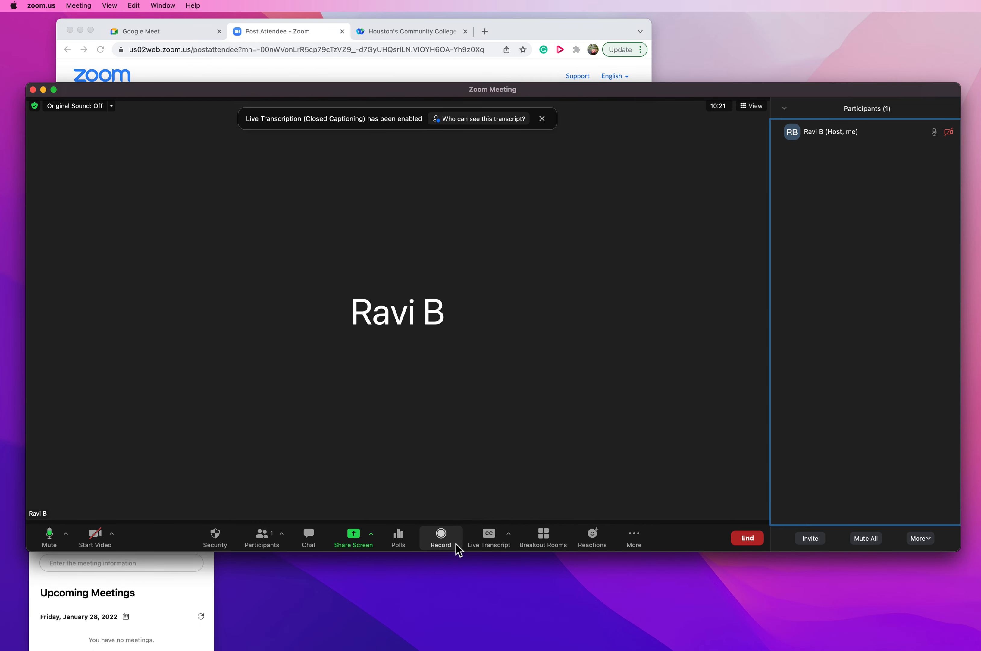
left_click(401, 540)
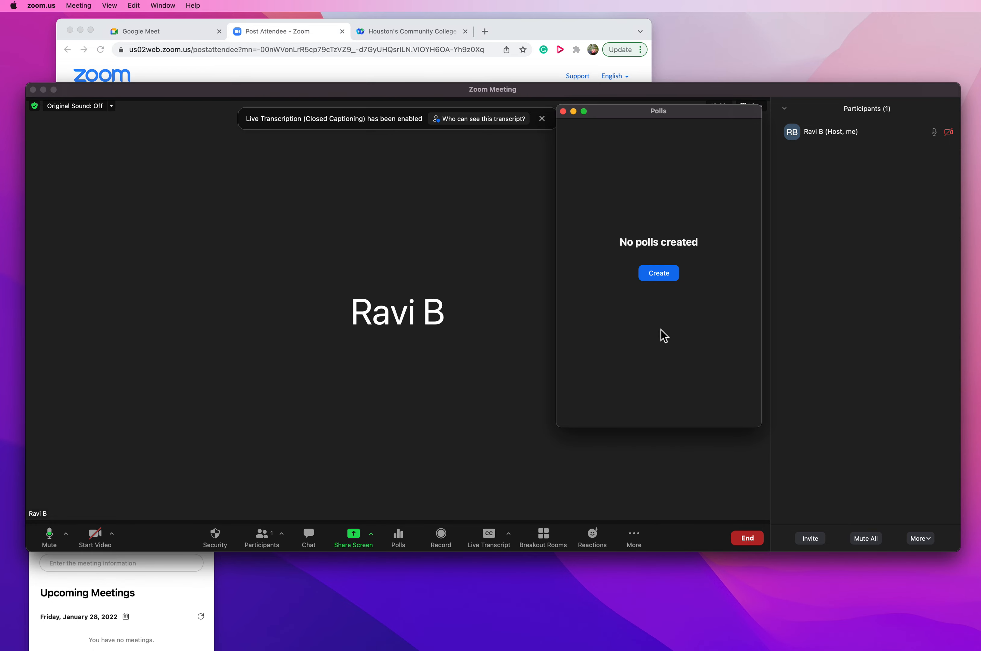
left_click_drag(664, 113, 604, 196)
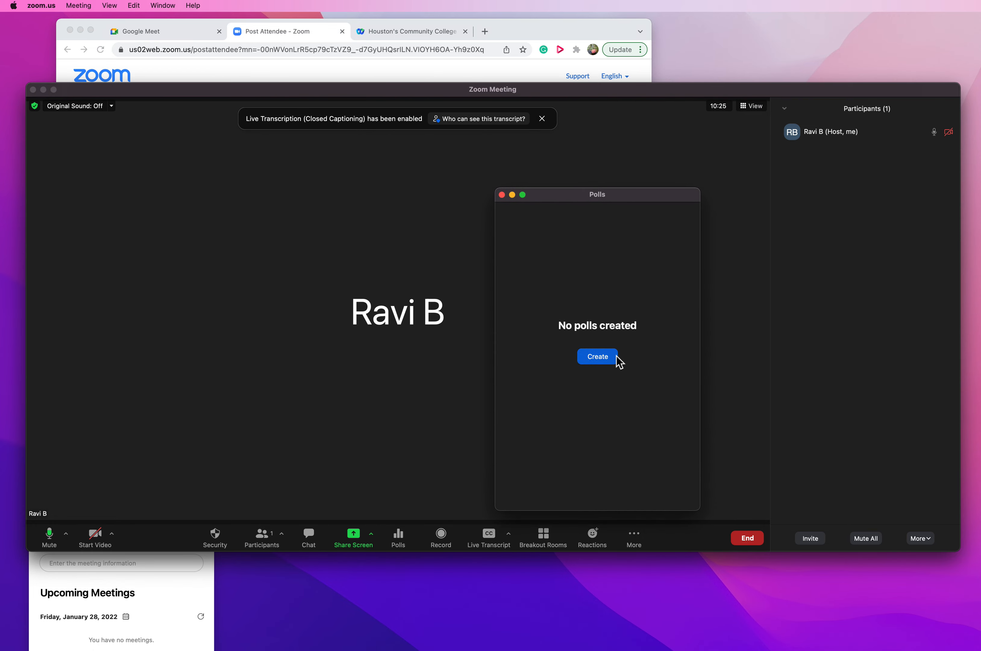
left_click(602, 362)
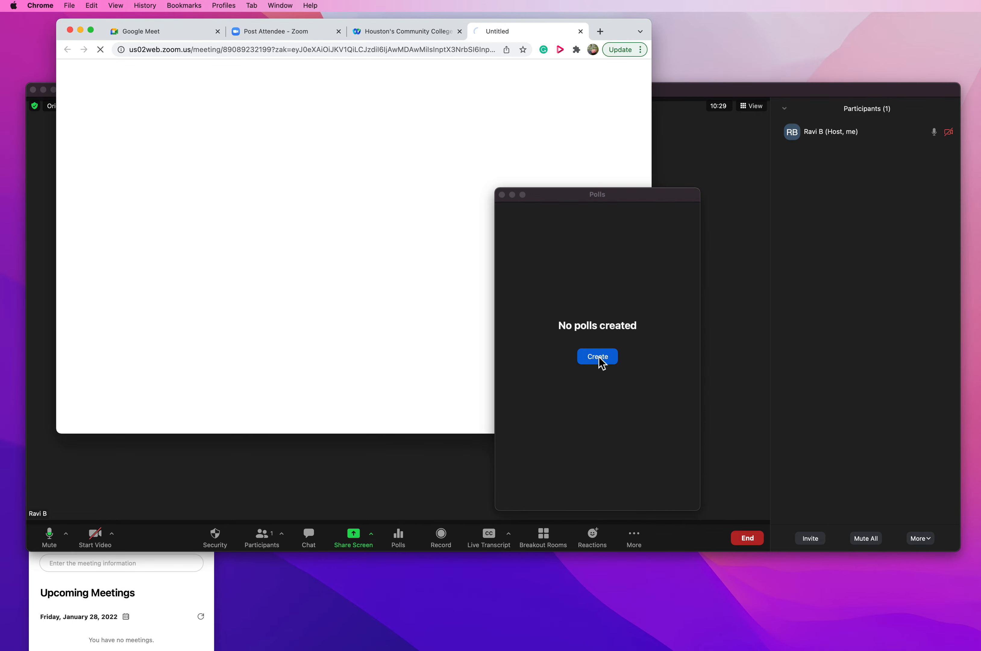
left_click_drag(642, 112, 768, 111)
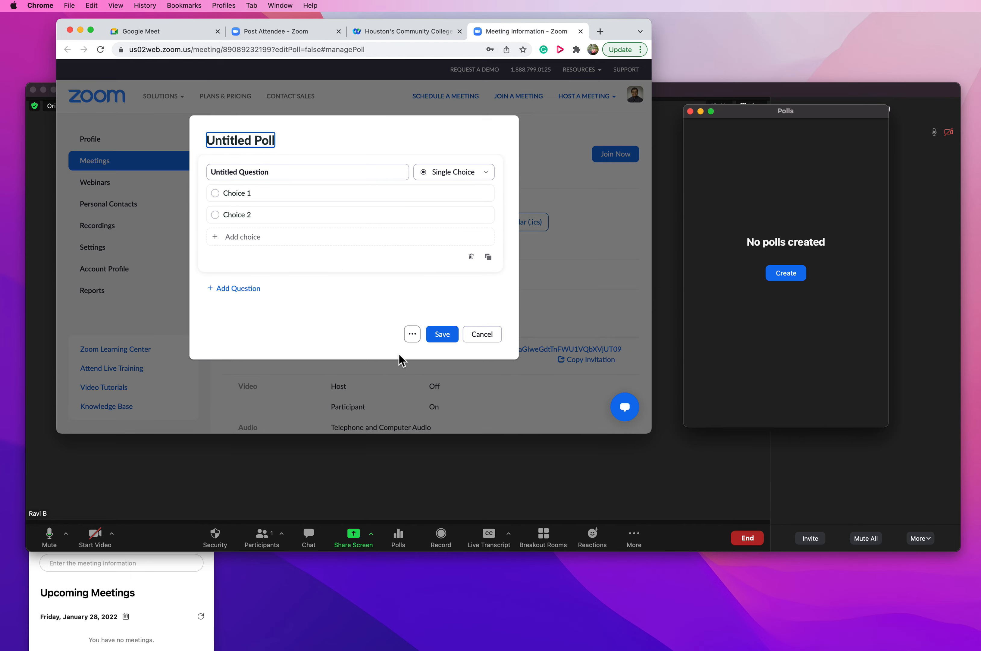
left_click(441, 335)
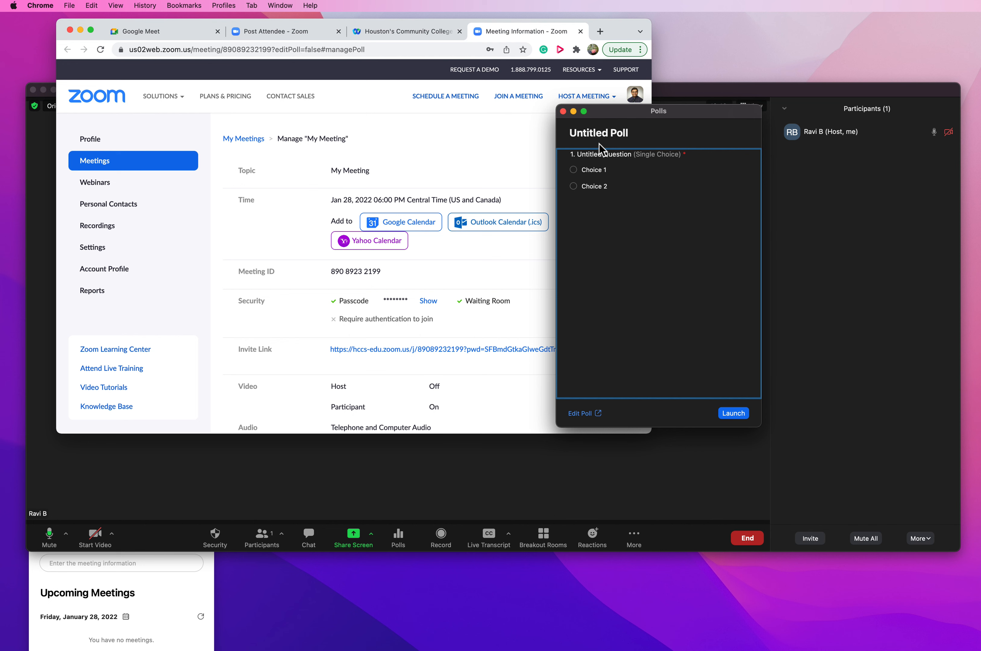
- Launch and end the untitled poll, and check the additional options for its results
left_click(734, 414)
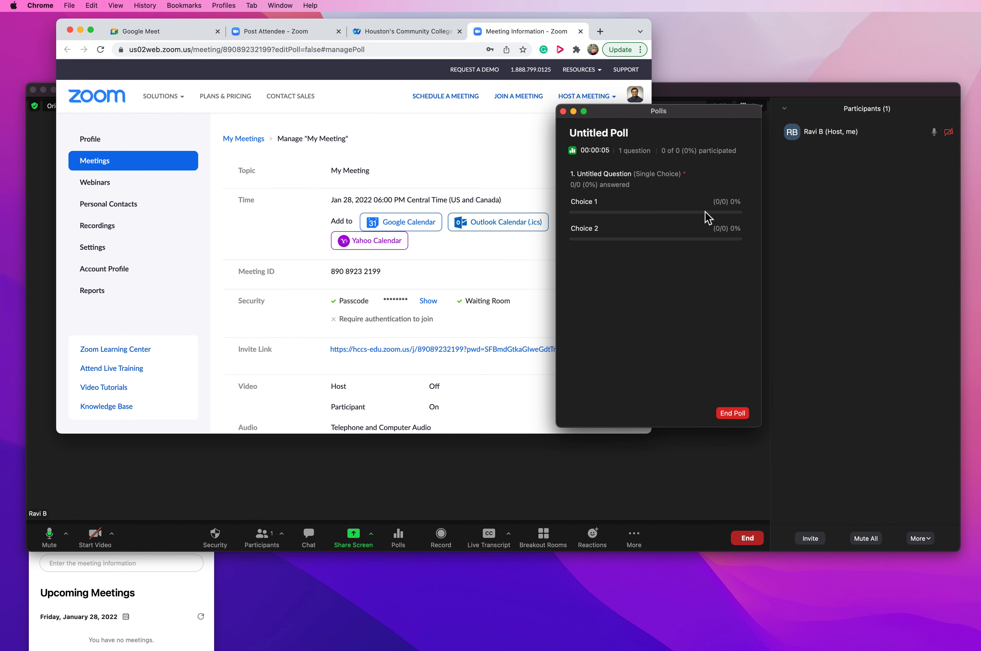
left_click(727, 415)
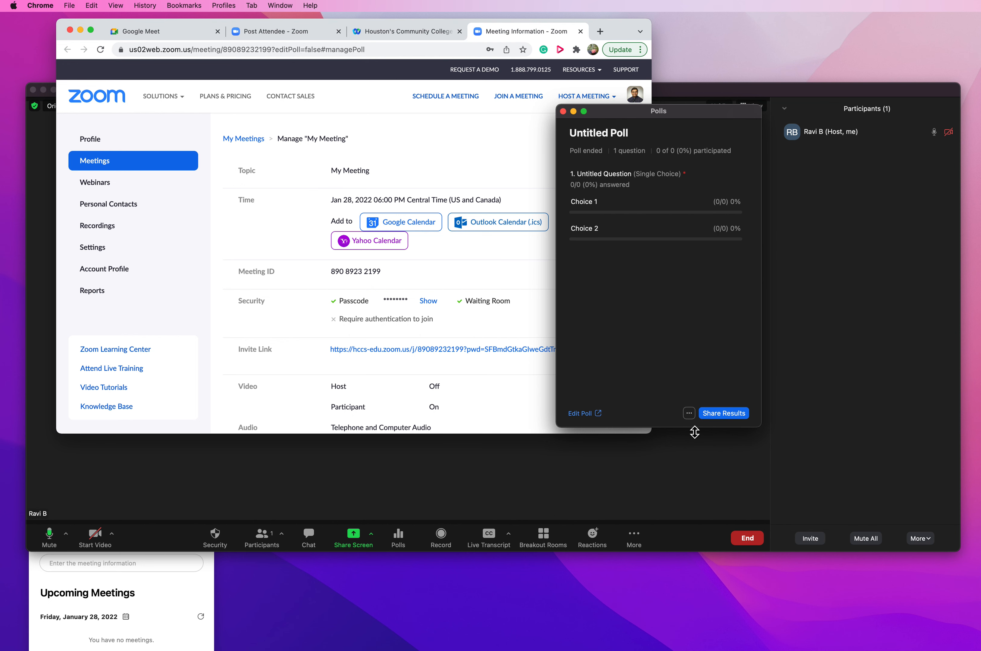
left_click(690, 414)
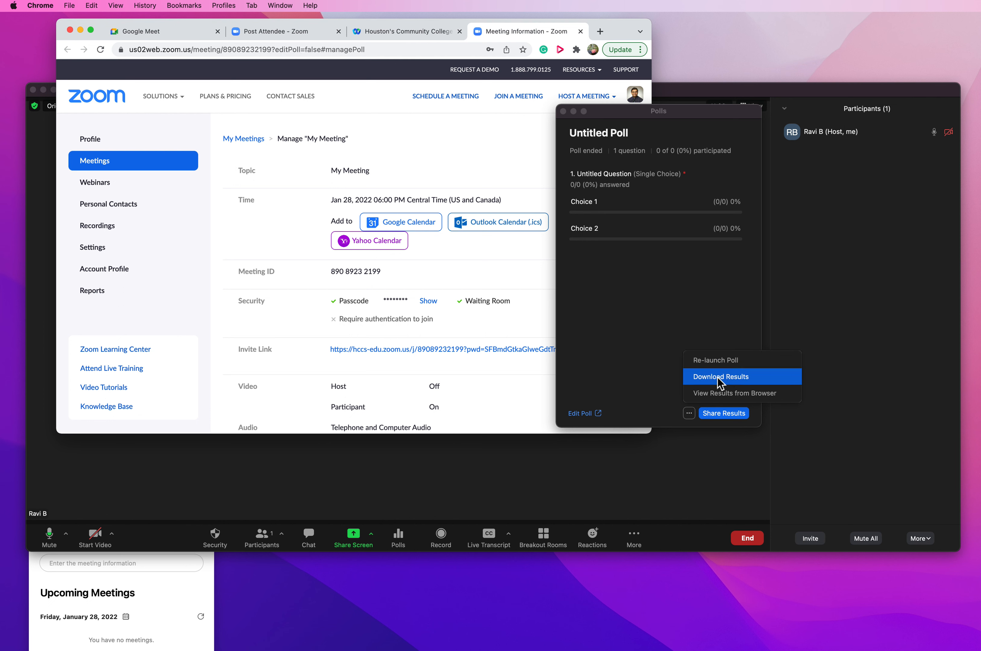
left_click(640, 353)
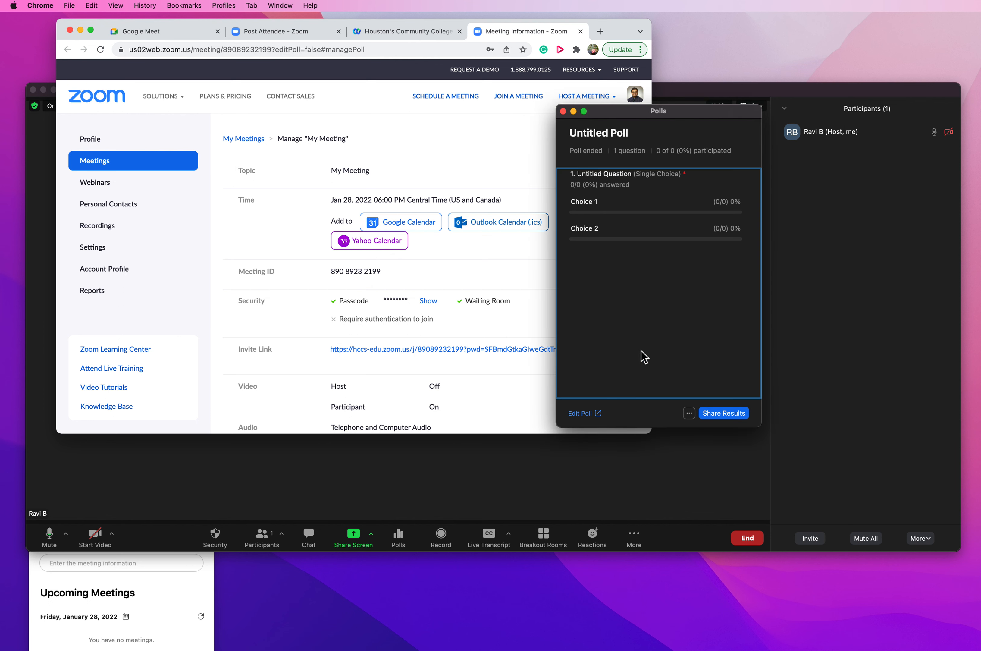
- Share the ended poll's results with participants, stop sharing them and close the Polls window
left_click(726, 415)
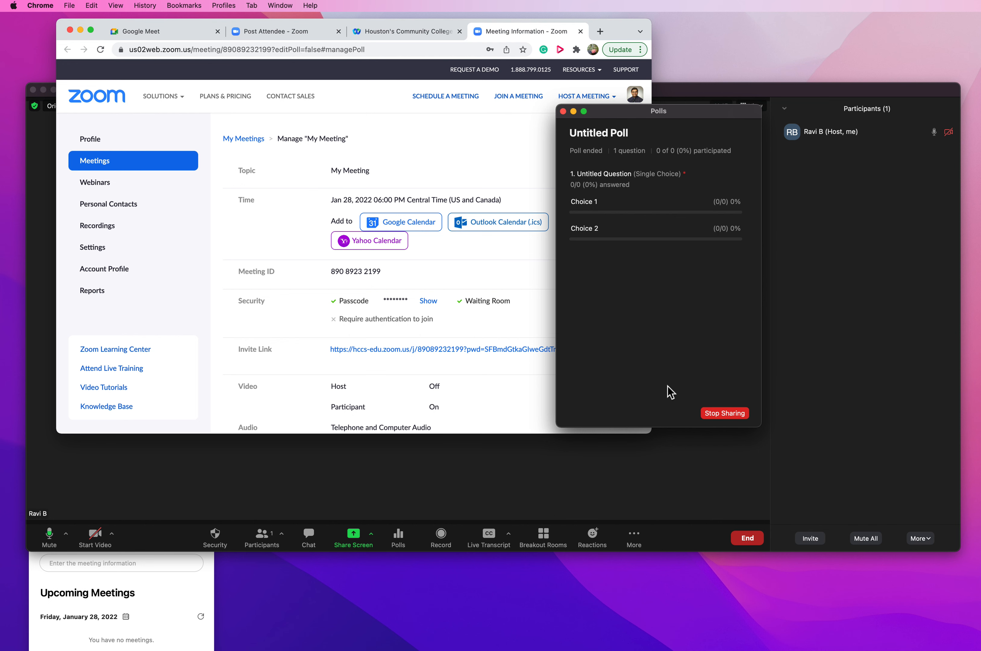
left_click(722, 416)
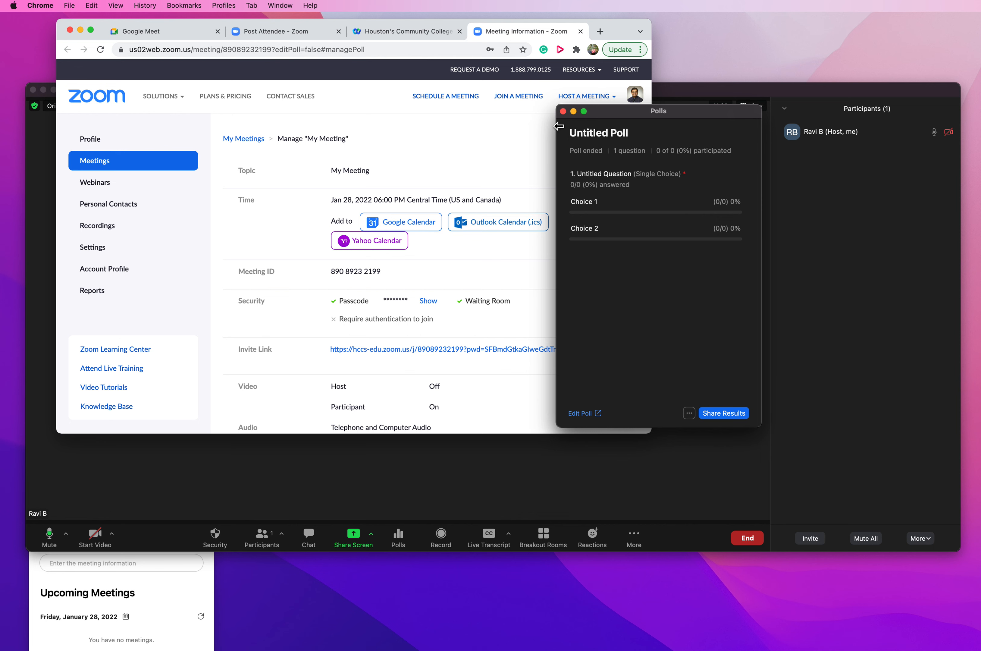
left_click(564, 112)
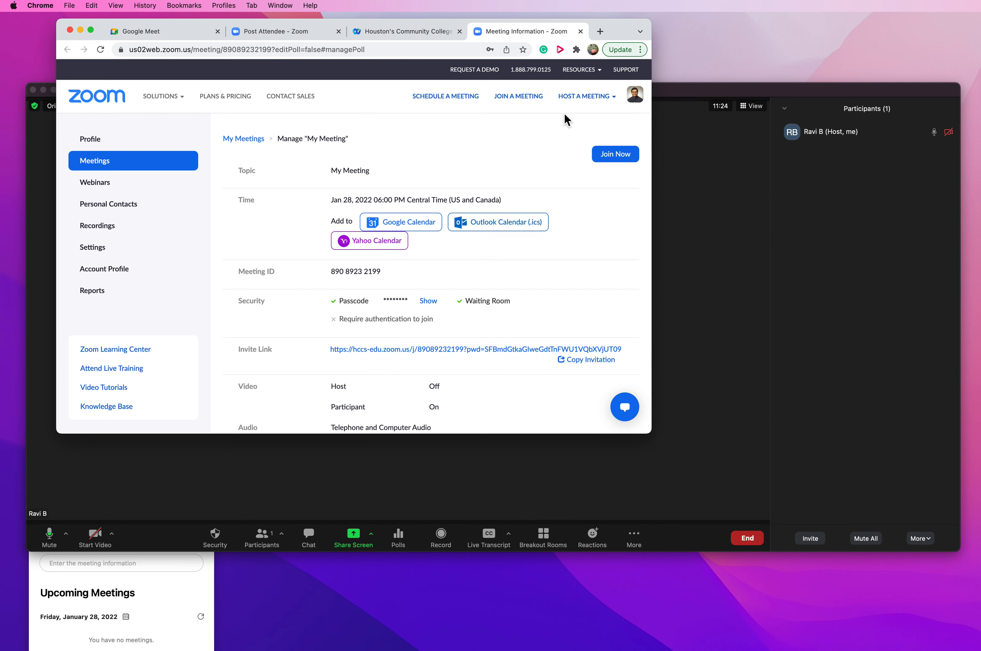
- Dismiss the live transcription notice, and end the Zoom meeting and close the Zoom start window
left_click(708, 94)
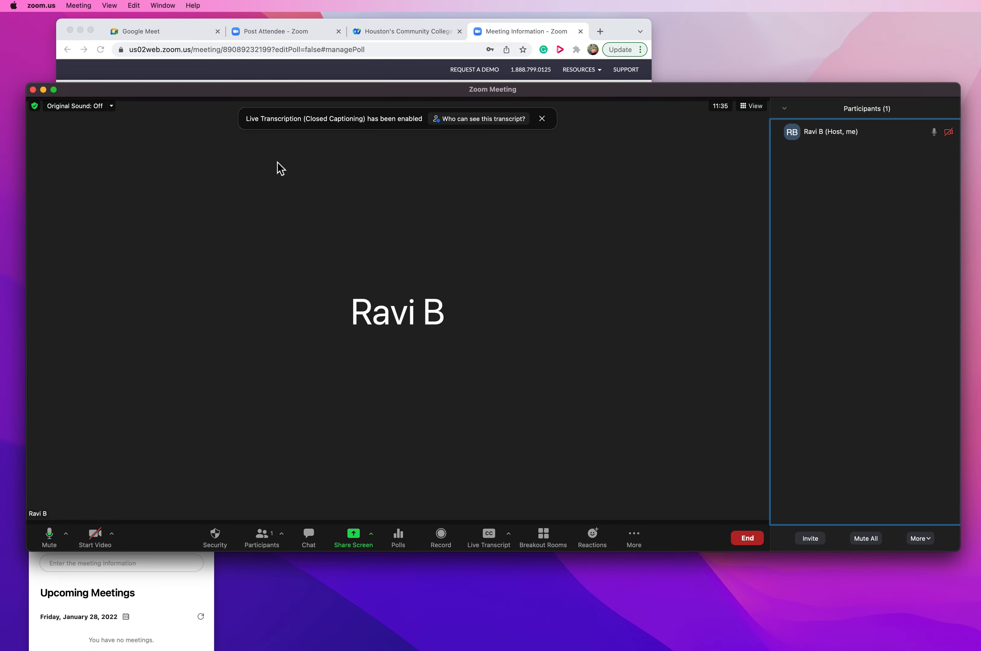
left_click(542, 119)
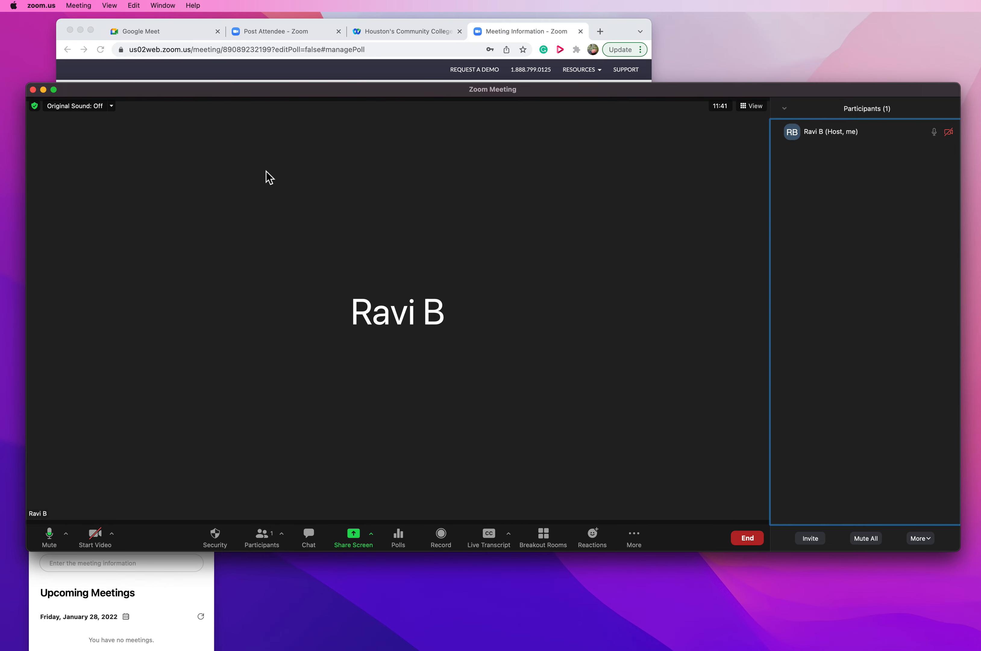
left_click(747, 537)
left_click(725, 488)
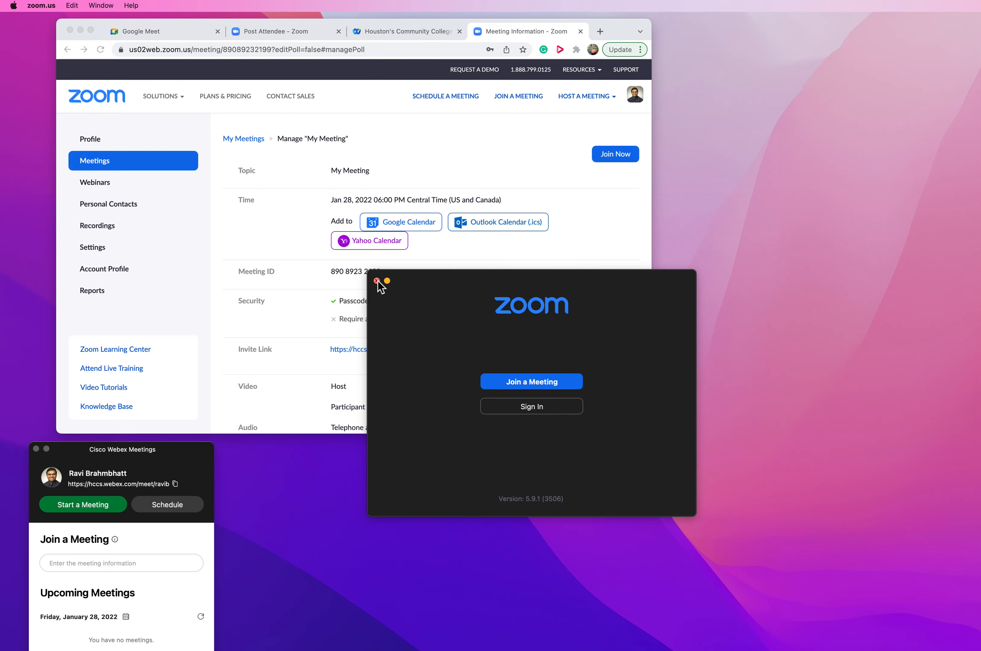
left_click(376, 281)
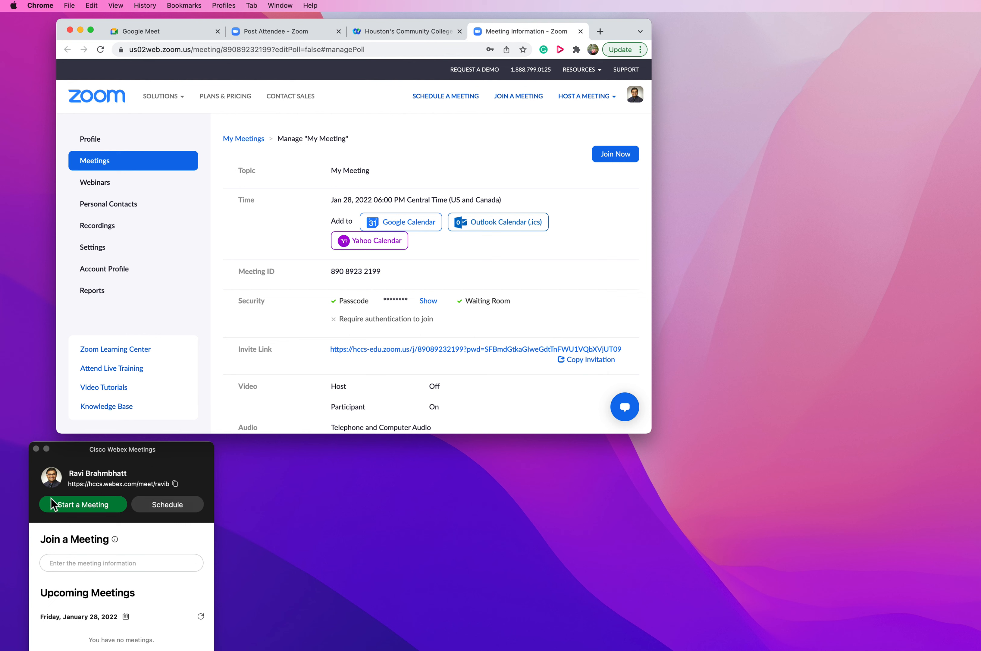
- Close the Zoom meeting information page and start a Cisco Webex meeting with the microphone muted and video off
left_click(56, 506)
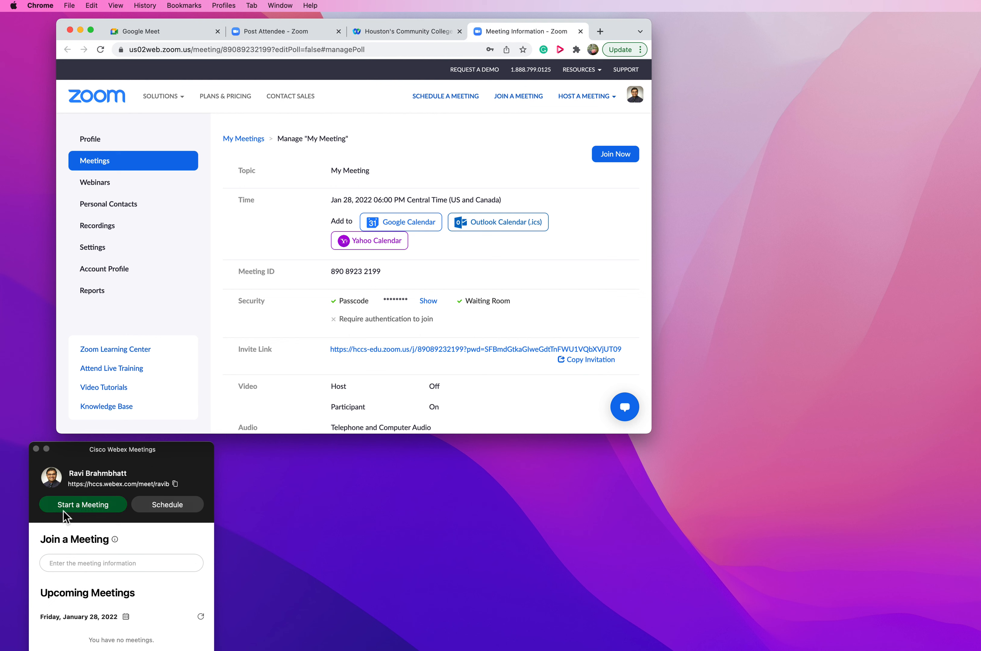
left_click(75, 509)
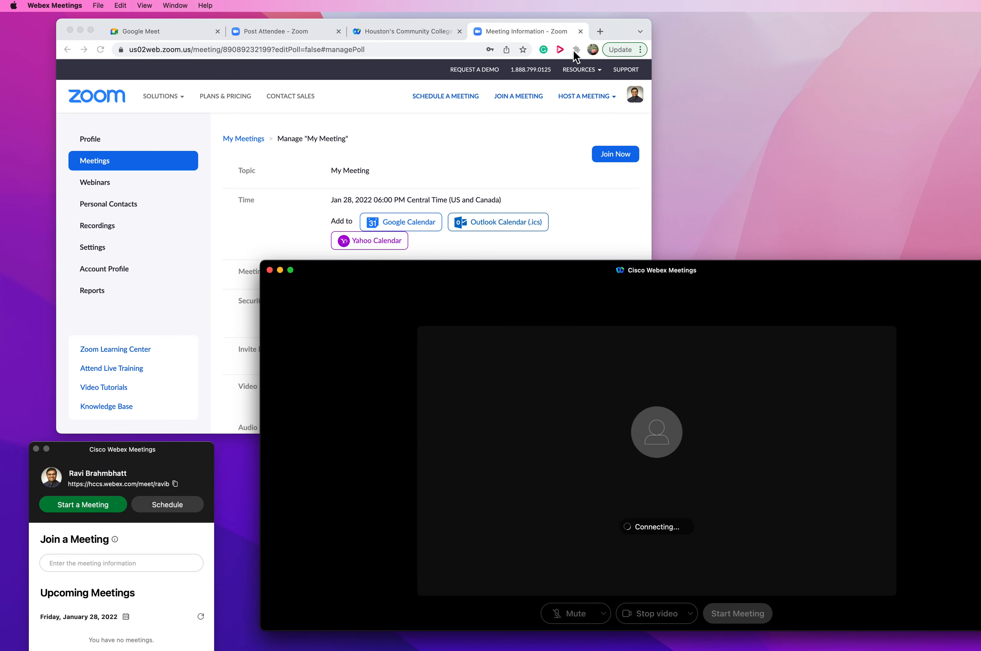
left_click(580, 32)
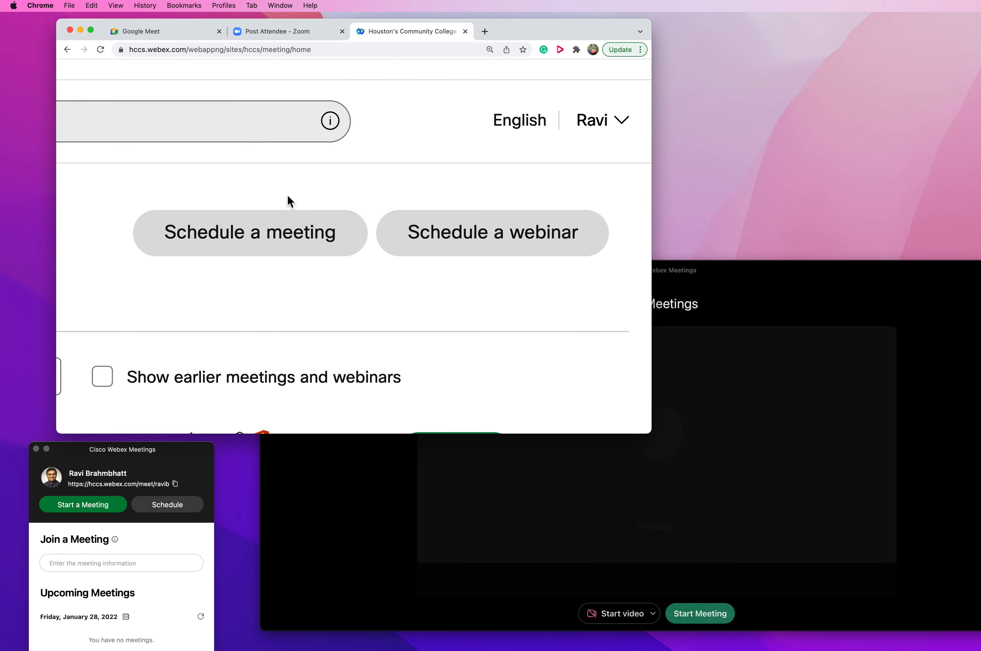
left_click(714, 326)
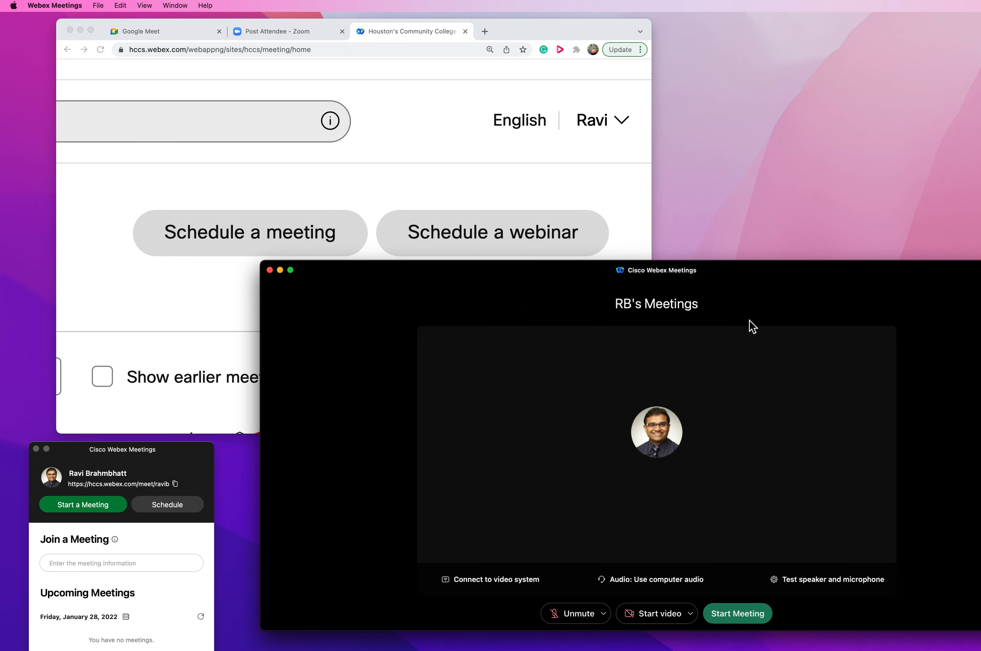
left_click_drag(697, 275, 619, 232)
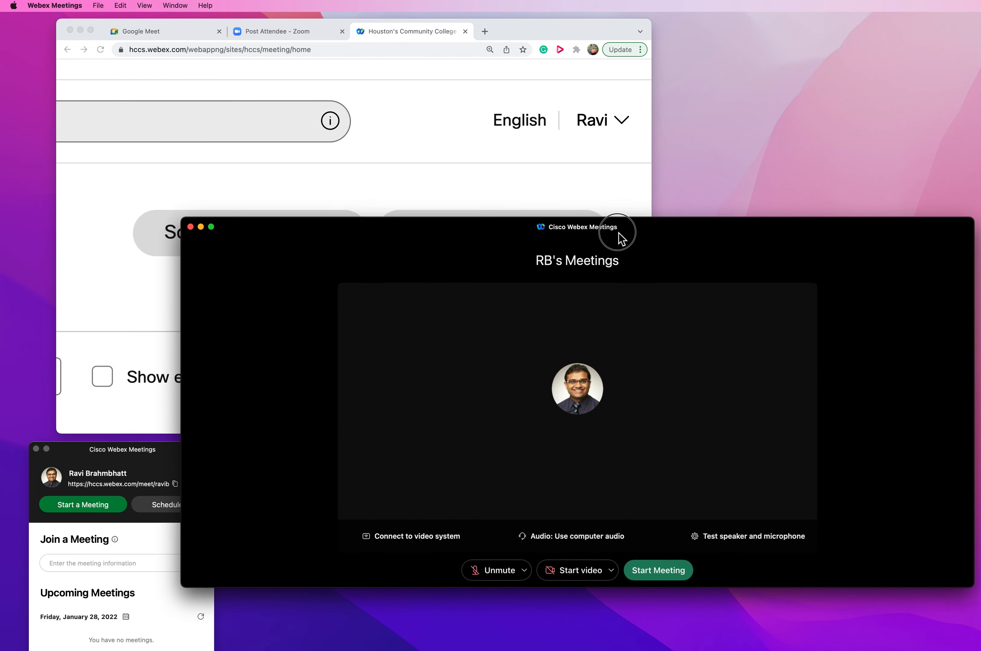
left_click(649, 570)
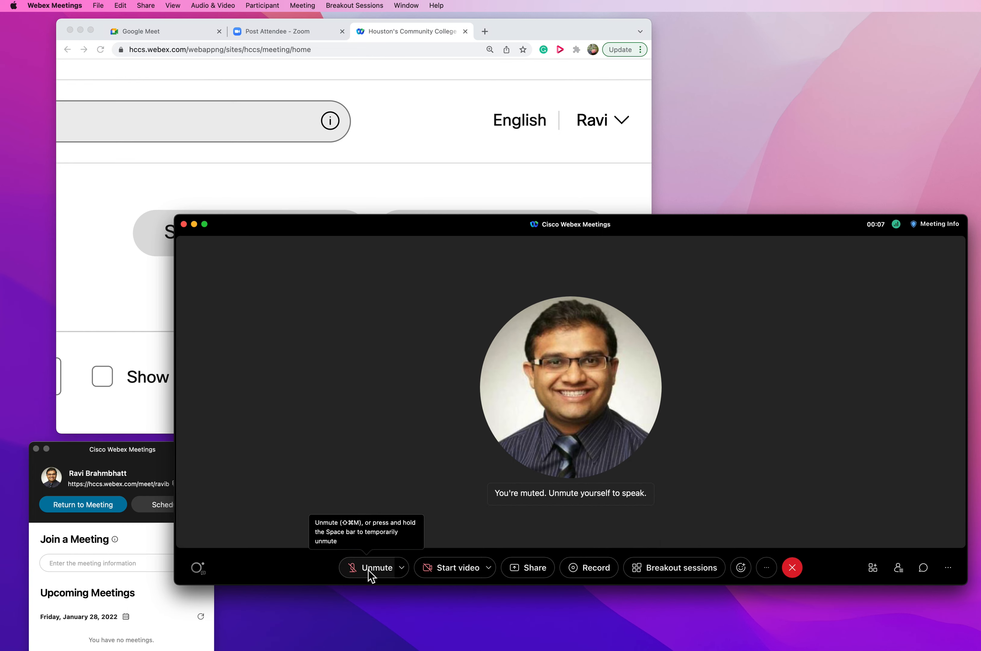
- View the speaker and microphone choices and the breakout session creation options without creating any sessions
left_click(401, 569)
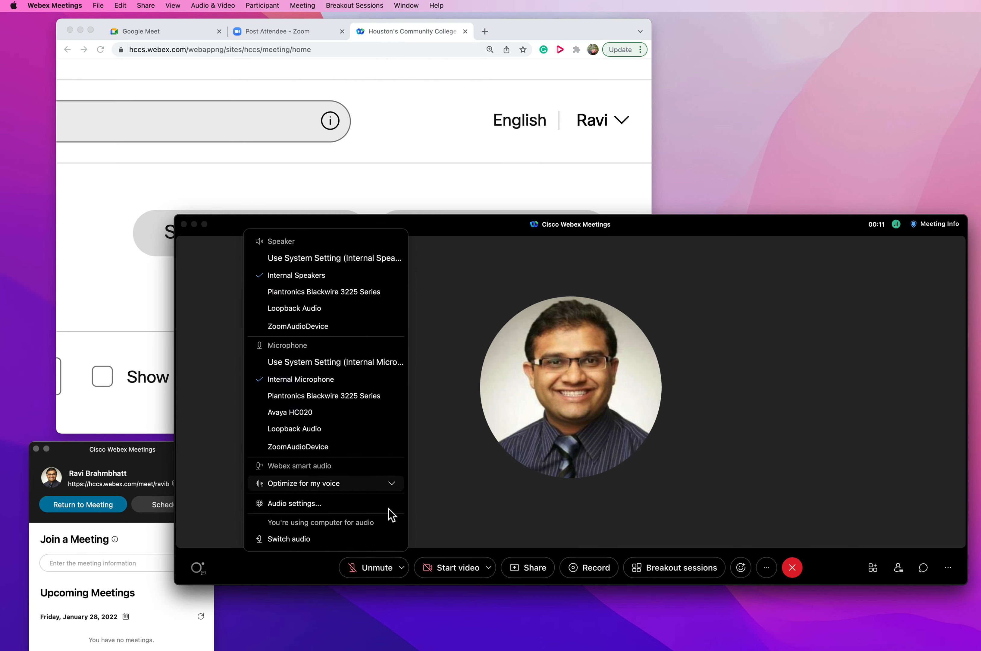
left_click(290, 568)
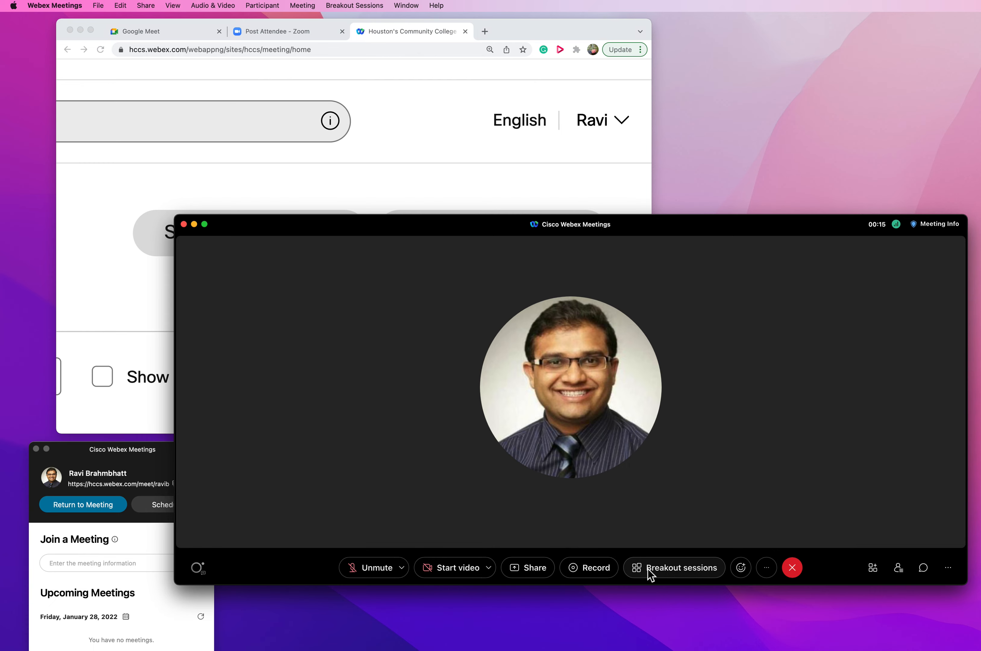
left_click(665, 575)
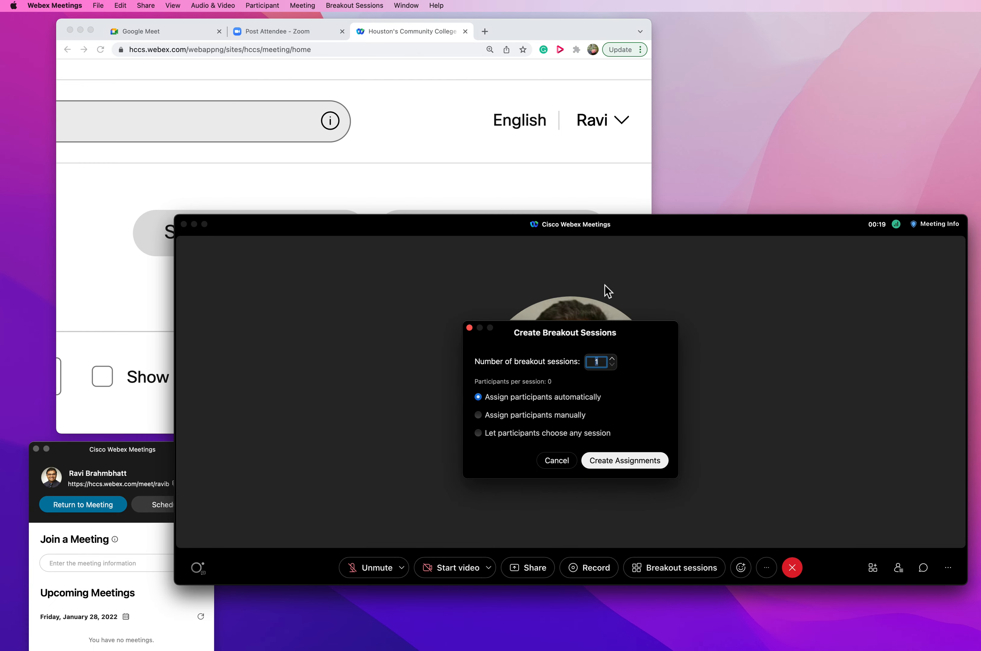
left_click(556, 465)
- Show the Webex participants list and check the additional meeting options and the extra panels available
left_click(767, 567)
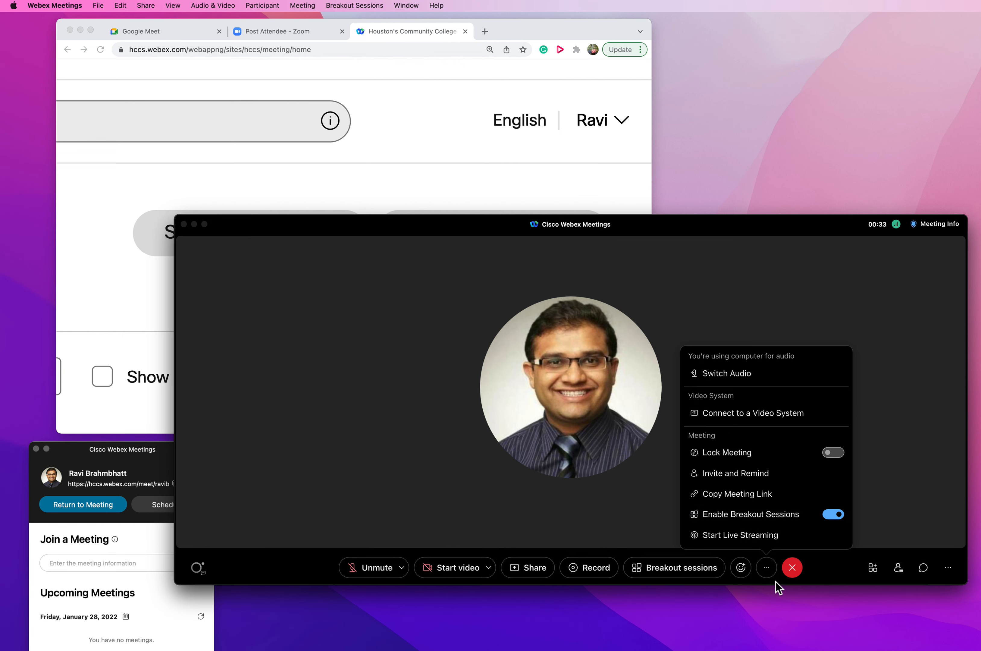
left_click(824, 579)
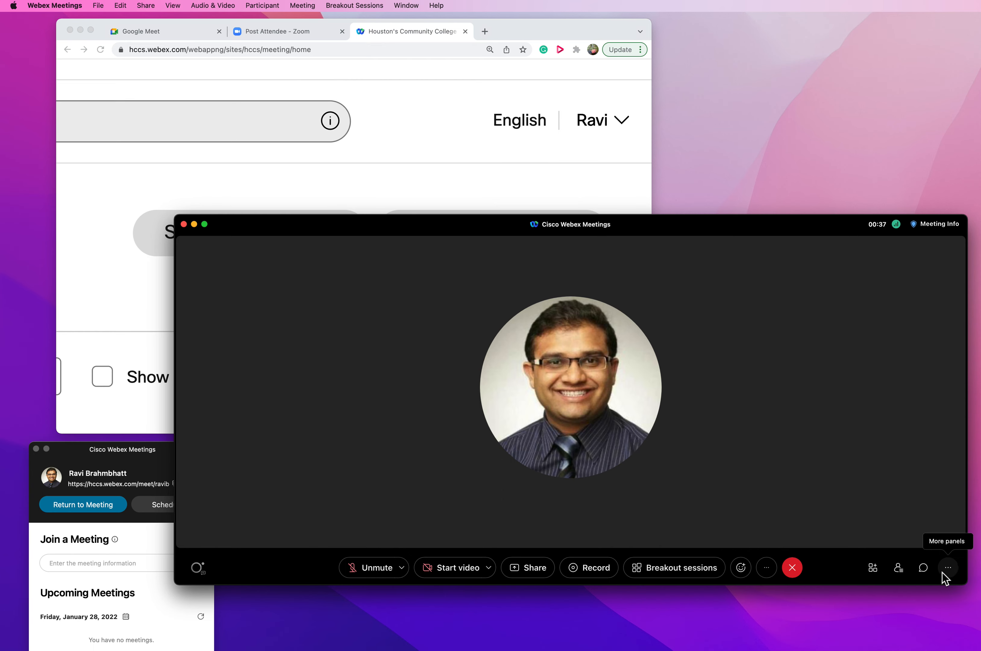
left_click(898, 568)
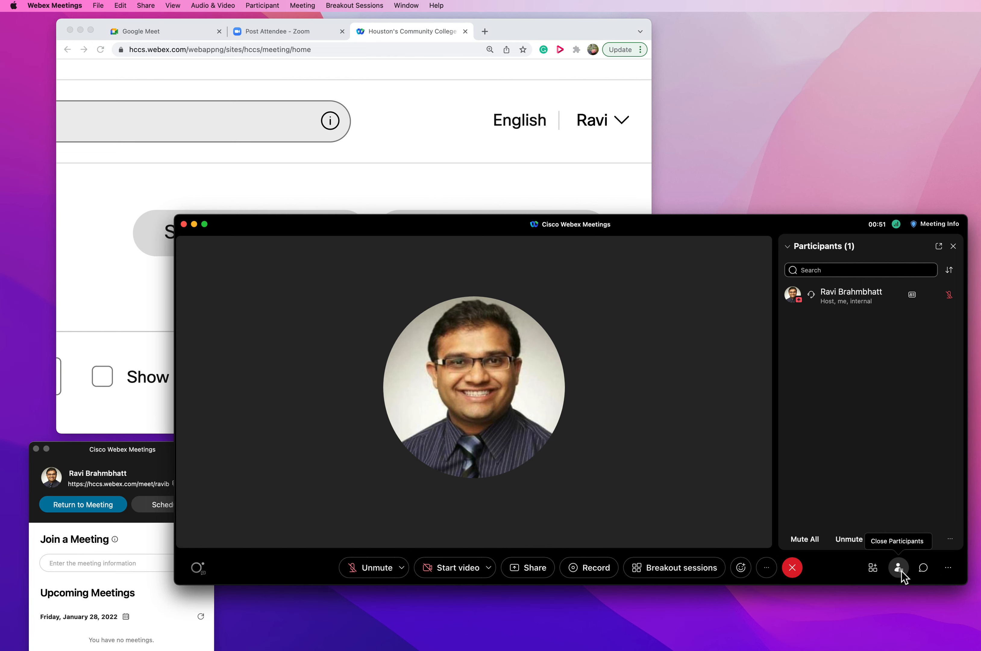
left_click(946, 572)
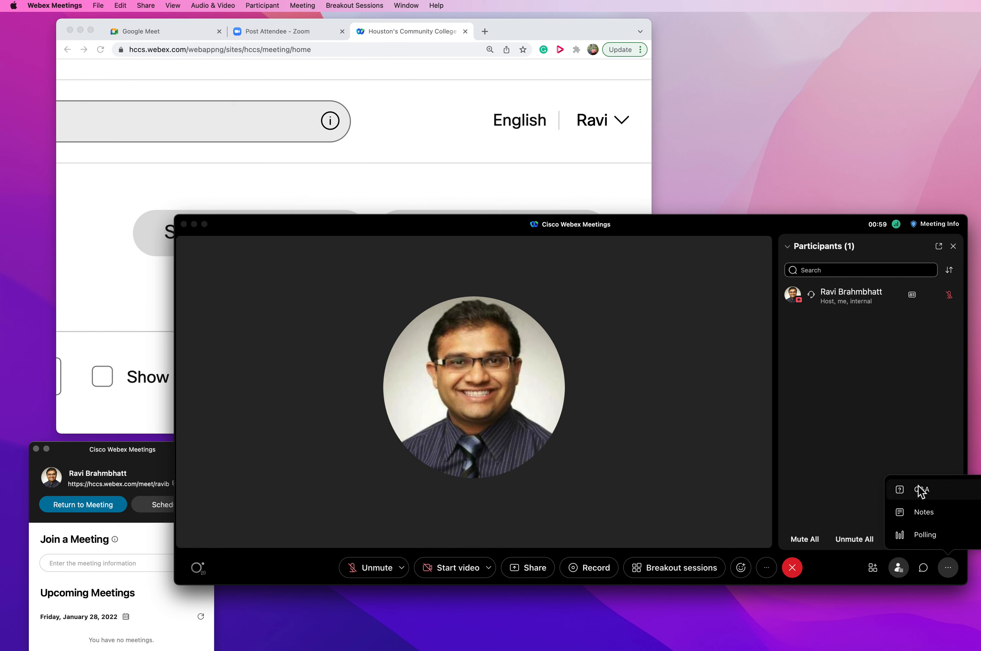
left_click(855, 408)
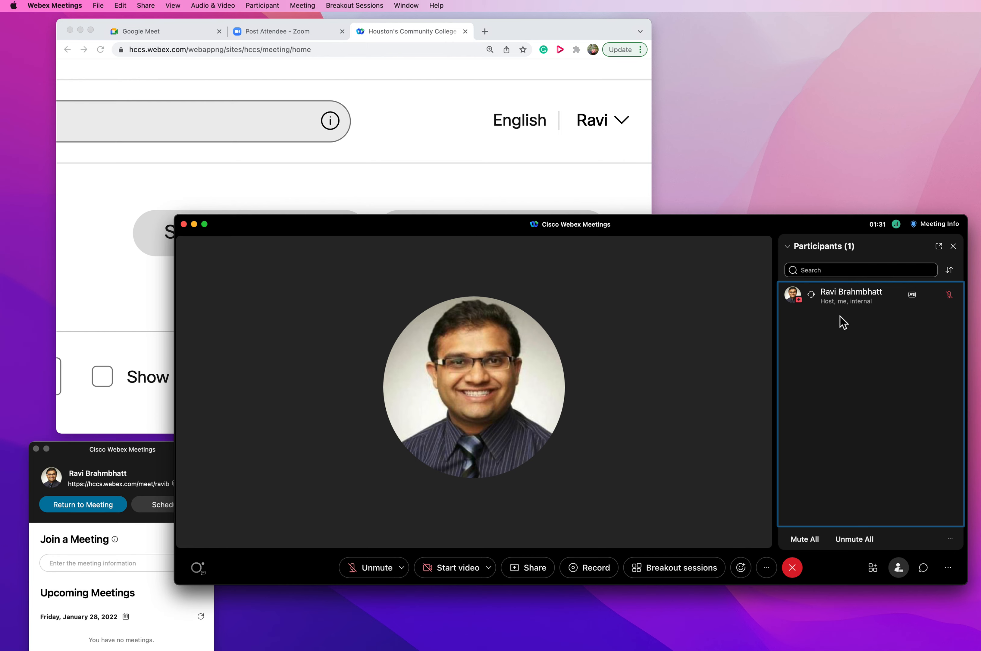
- View the actions available for the host in the participants list and display the additional meeting options
right_click(850, 290)
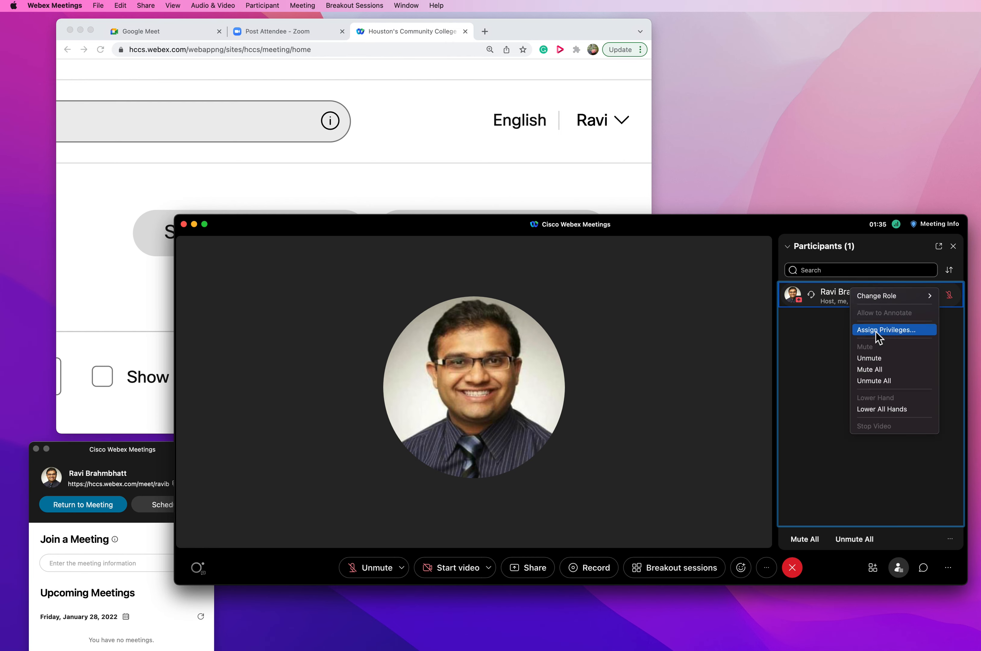
left_click(817, 333)
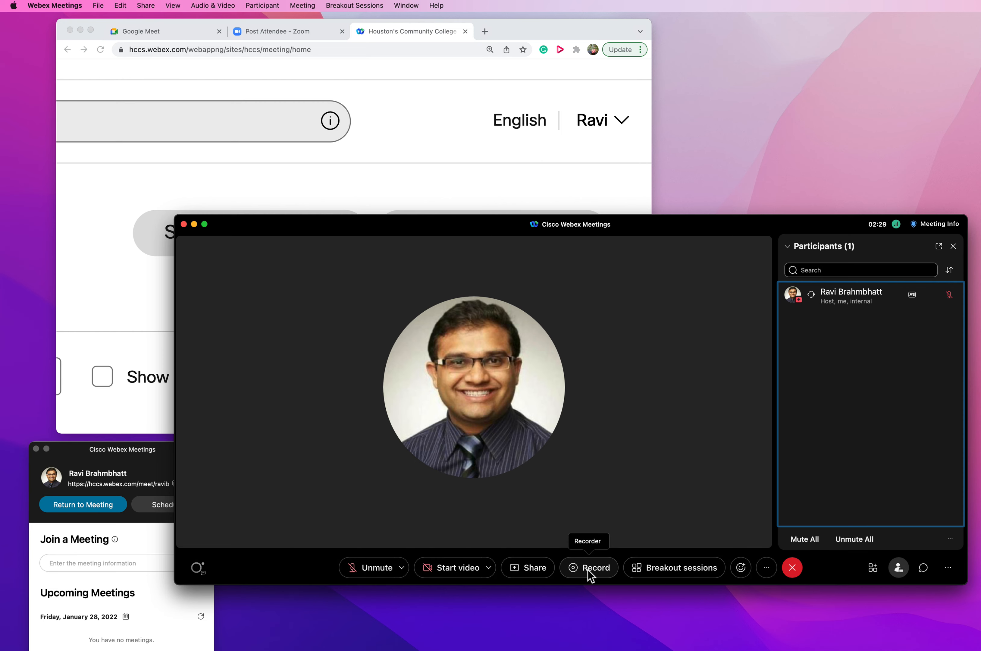
left_click(767, 566)
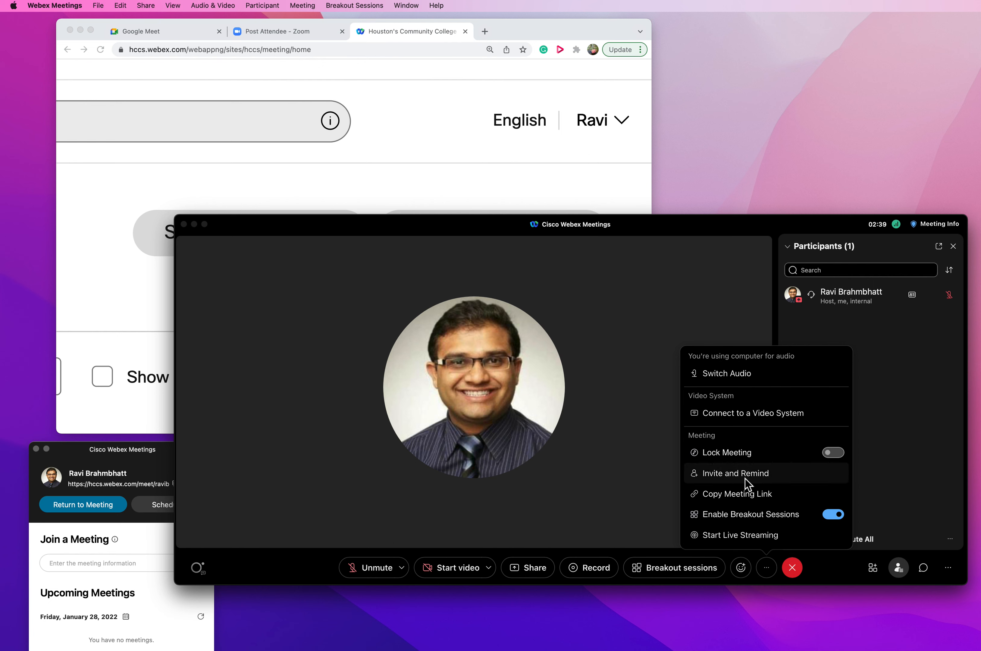
- Show the Webex polling tool and add a poll question with two answers, changing the second answer to "Your Answer B"
left_click(833, 572)
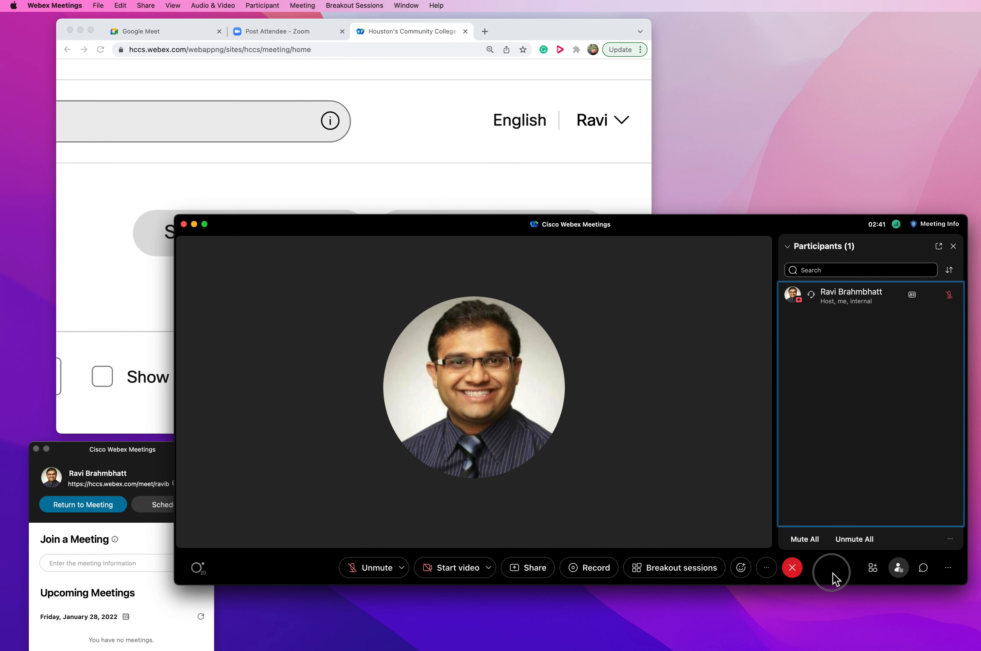
left_click(951, 570)
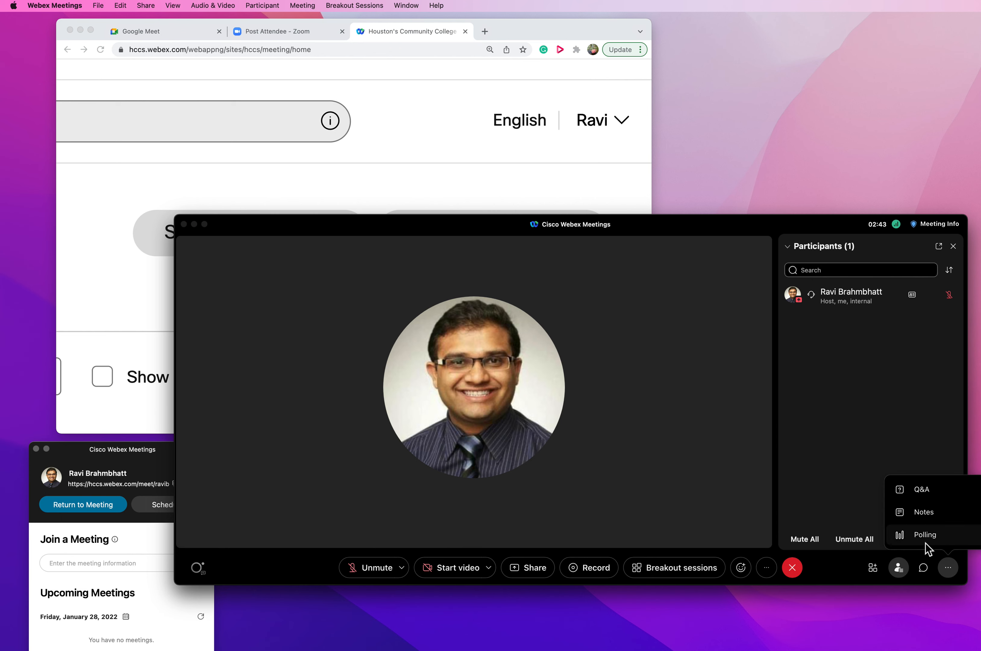
left_click(915, 536)
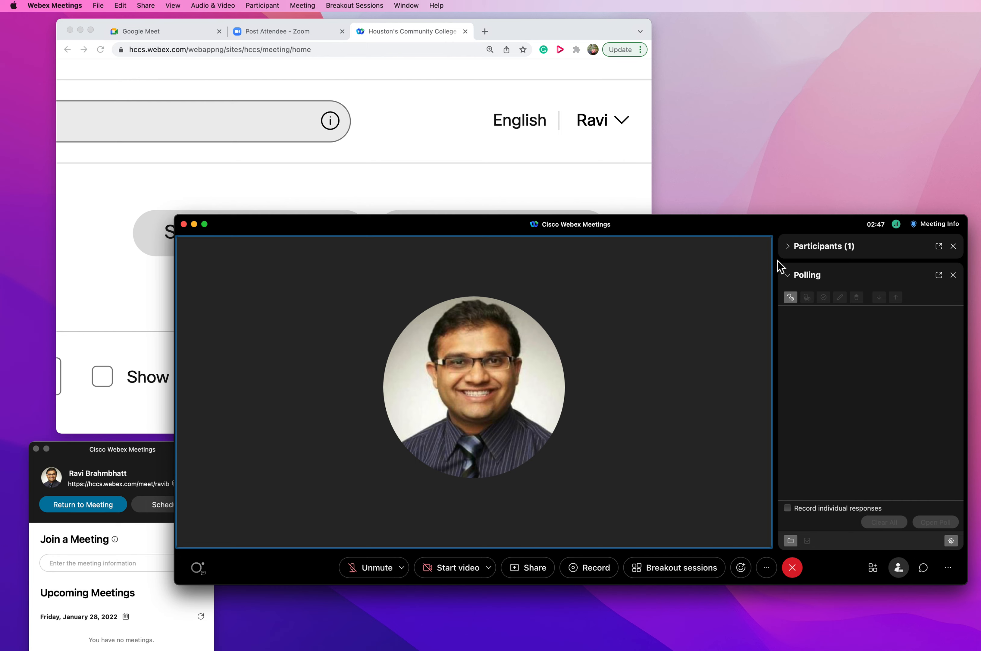
left_click(790, 298)
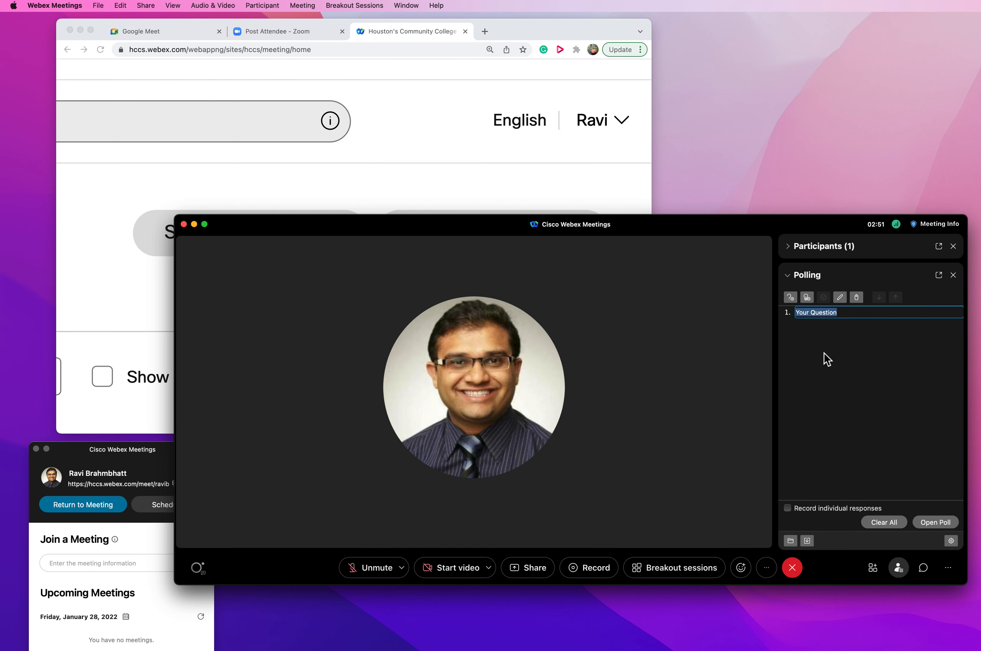
left_click(806, 297)
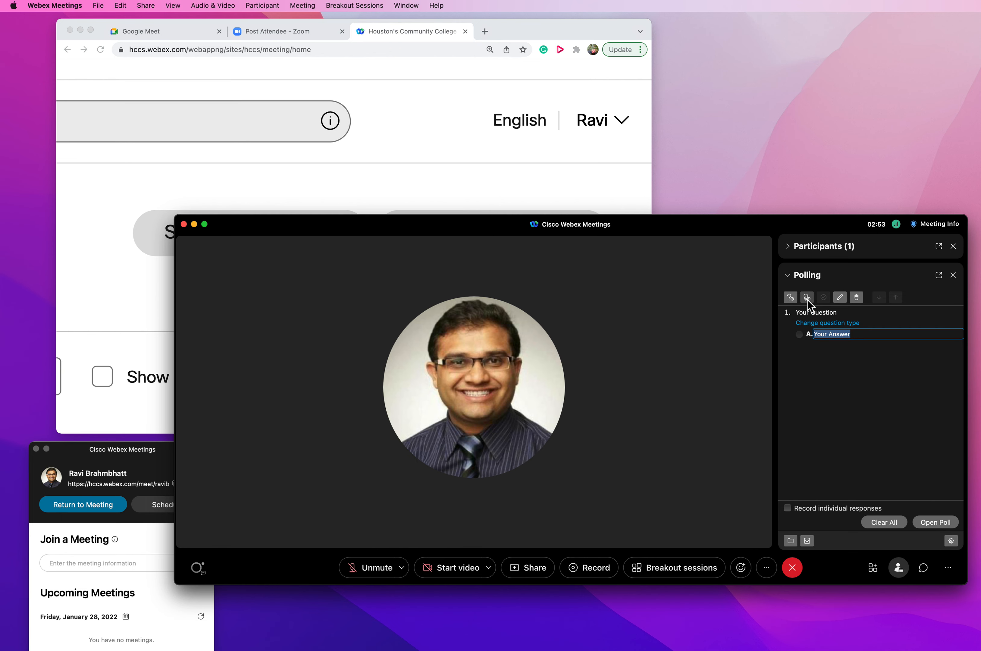
left_click(808, 297)
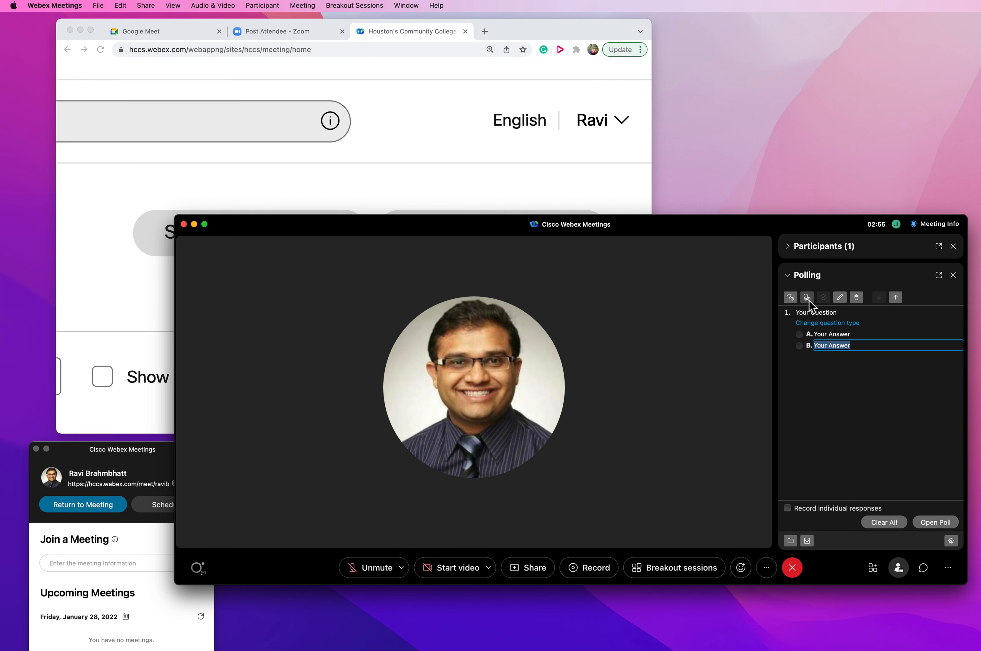
left_click(870, 346)
type("B")
key("Left")
- Add a second poll question with two answers, keeping the default question and answer text
left_click(791, 298)
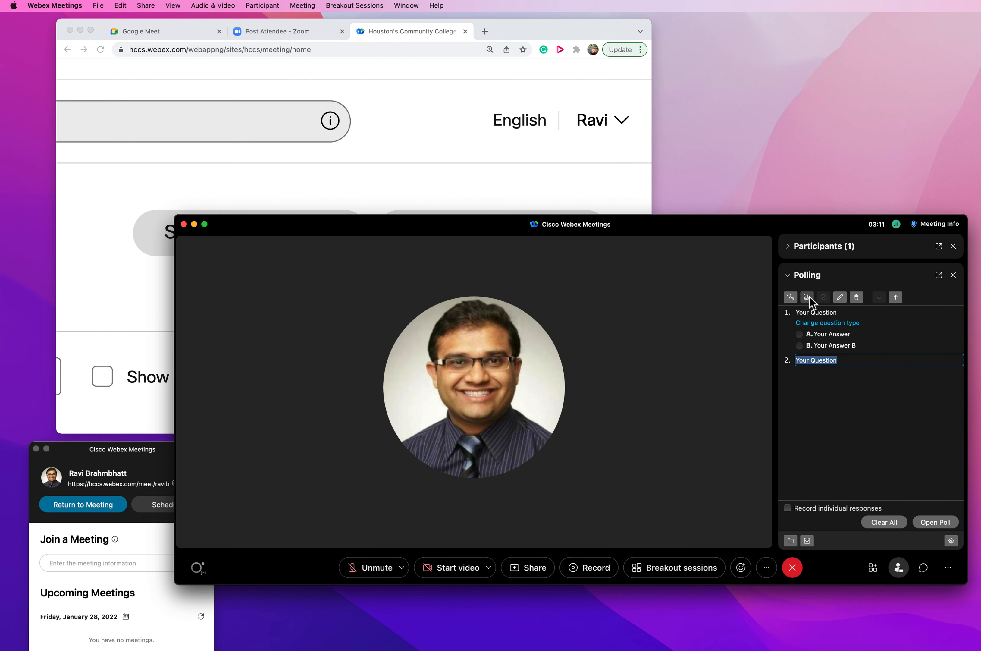
left_click(807, 297)
left_click(808, 297)
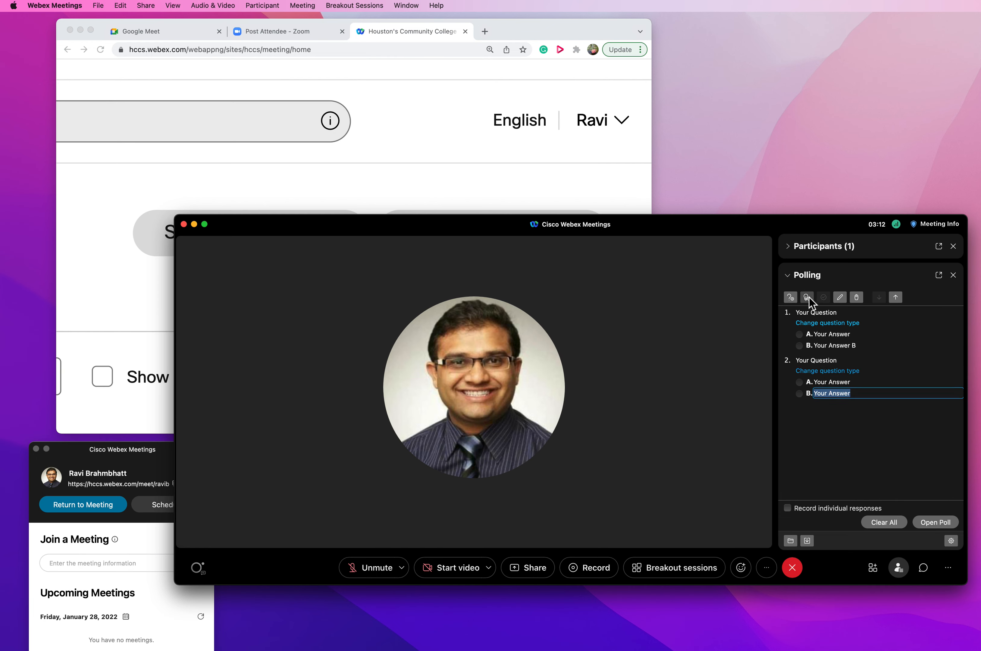
- Open the poll to the attendees, dismiss the content sharing notice and close the poll
left_click(935, 522)
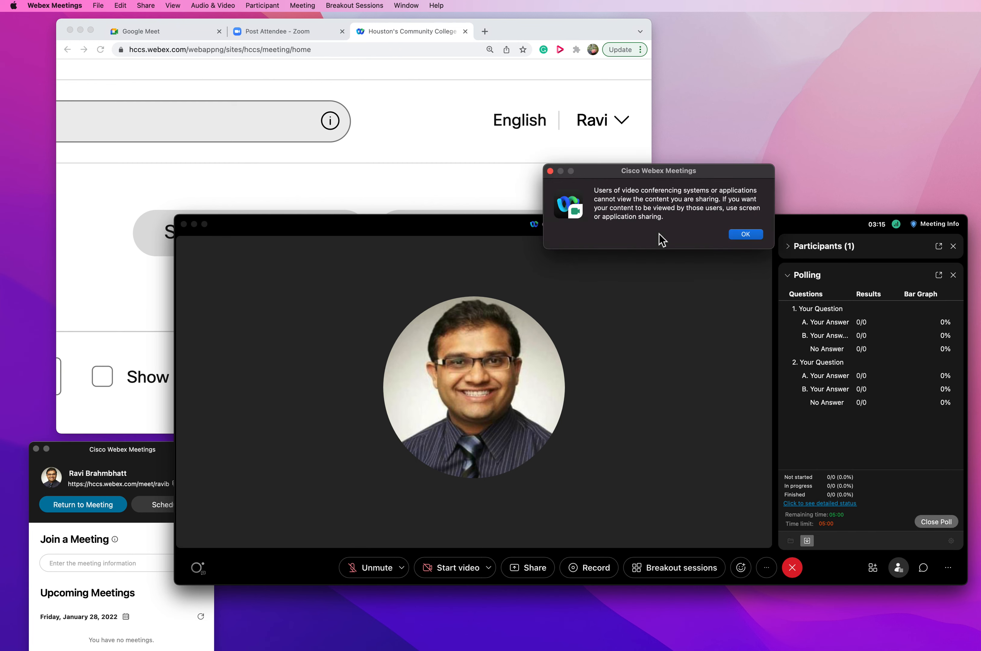
left_click(745, 235)
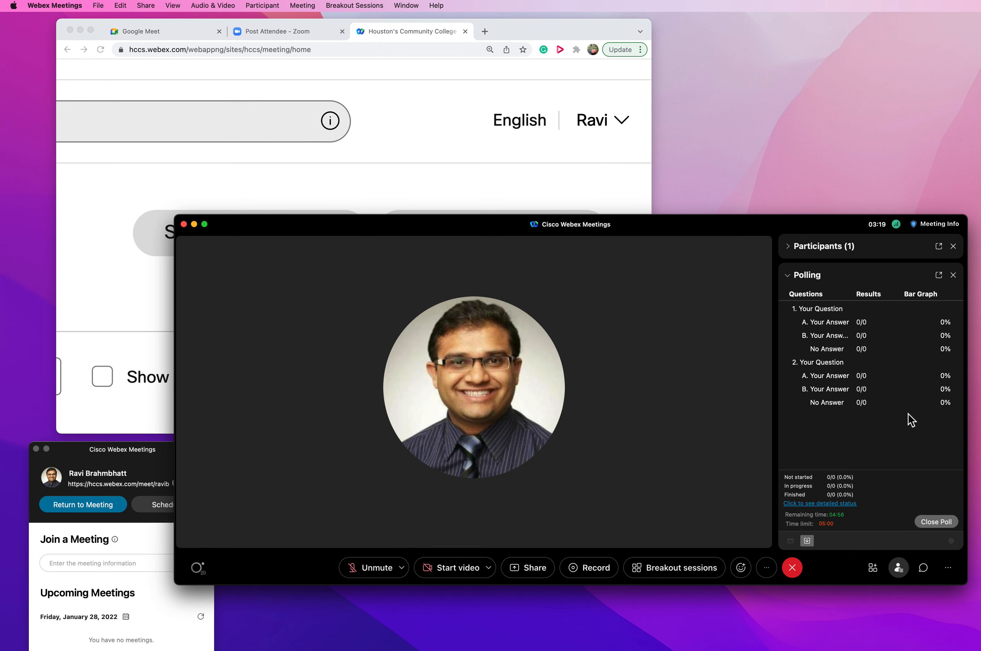
left_click(941, 524)
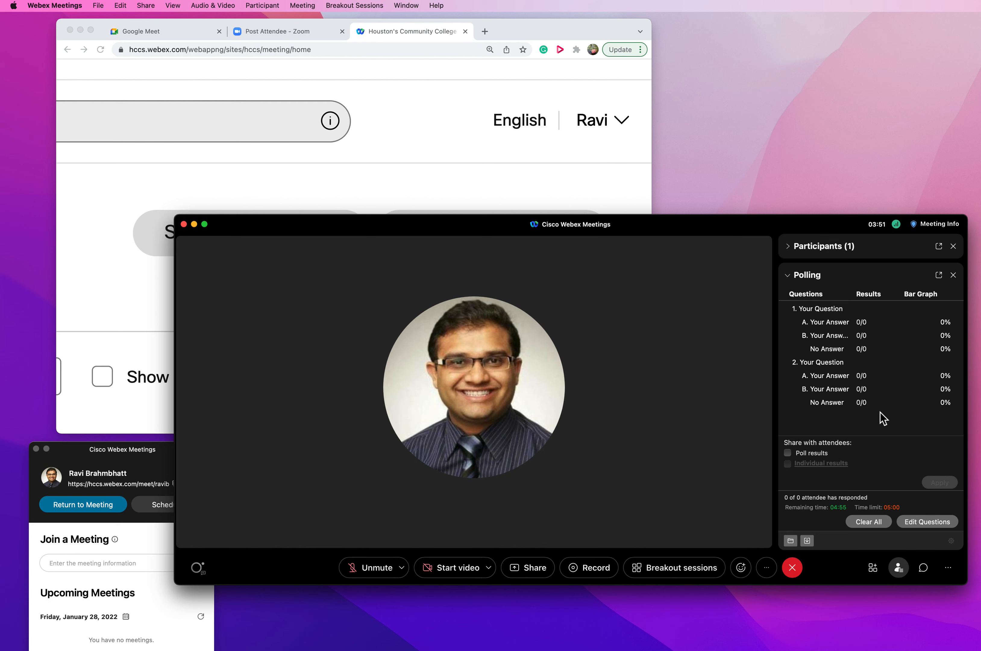
- Clear all the poll questions without saving them
left_click(869, 522)
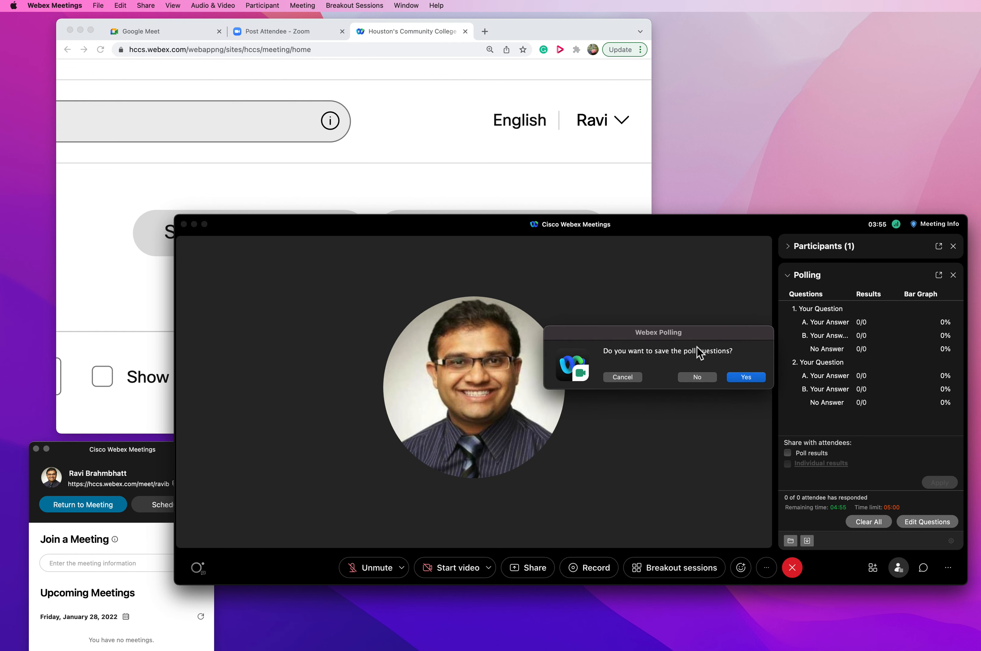
left_click(697, 377)
left_click(697, 378)
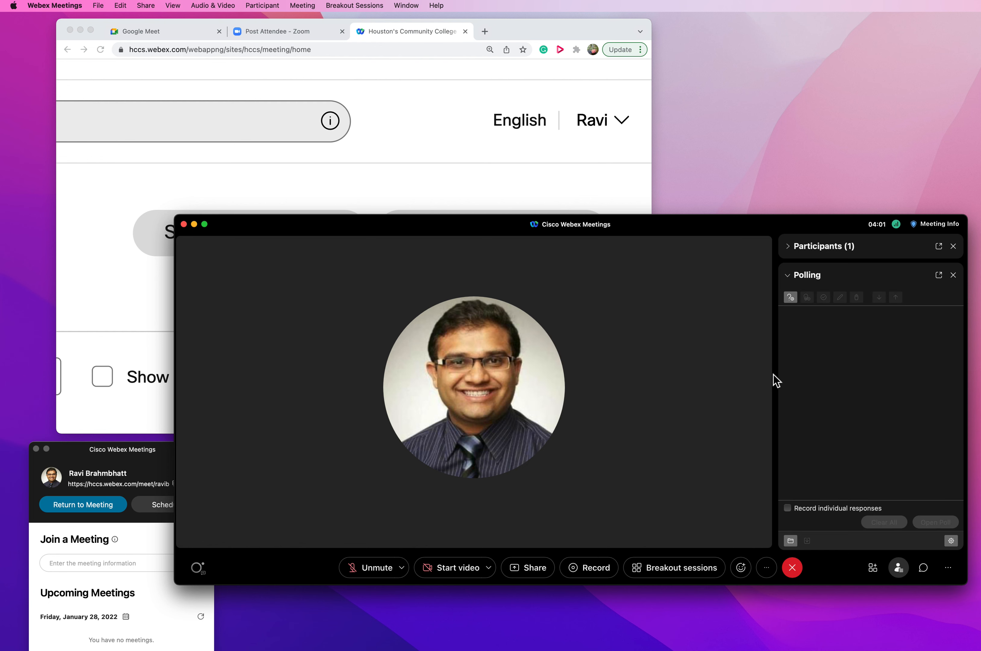
- End the Webex meeting for all participants and close the Webex Meetings window and the Webex and Zoom browser pages
left_click(794, 570)
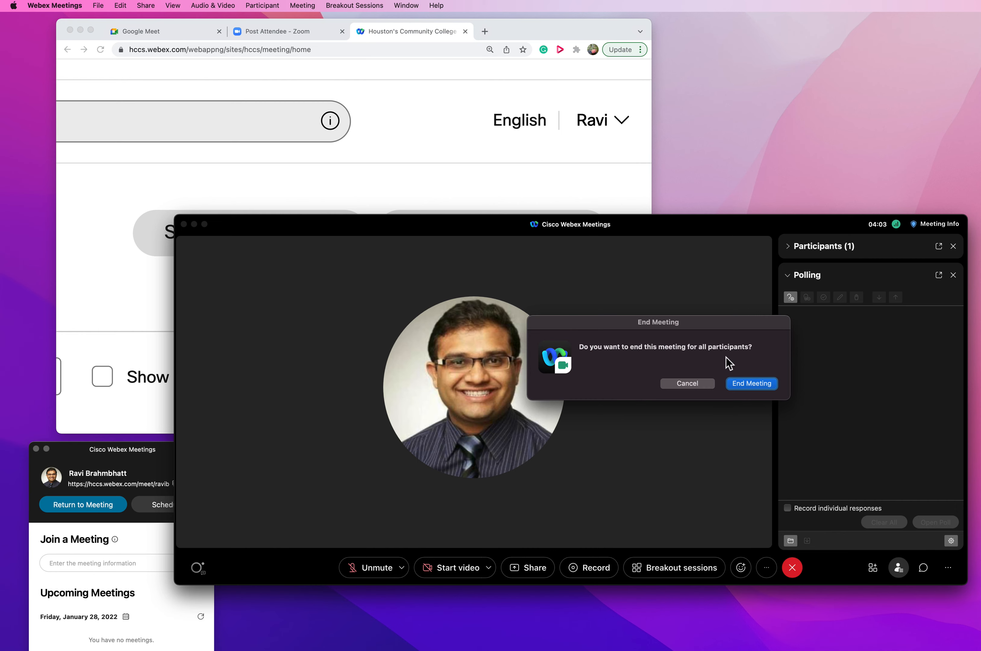
left_click(749, 384)
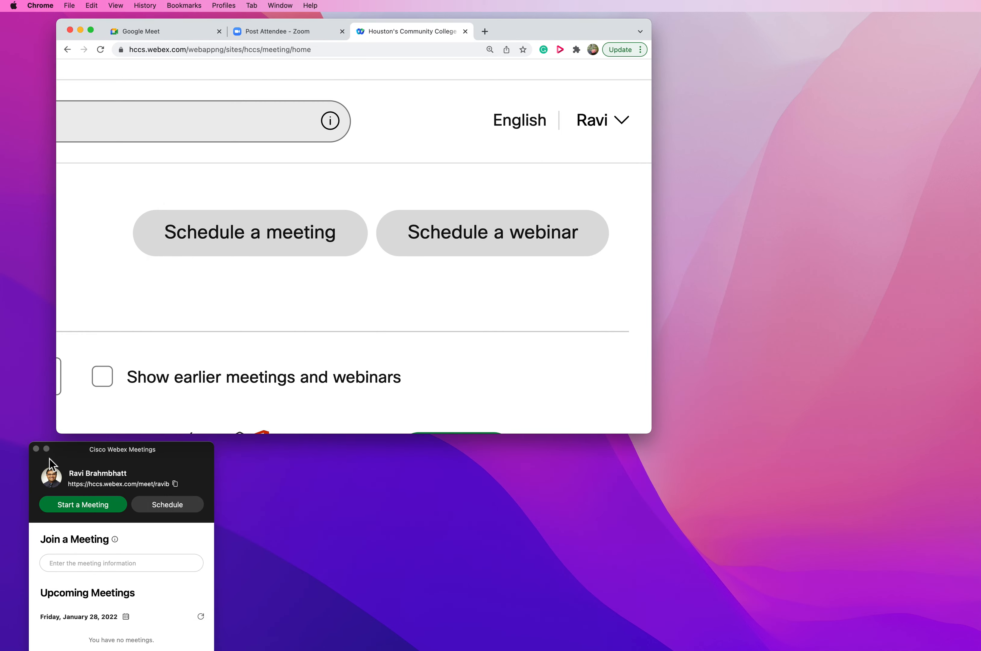
left_click(36, 448)
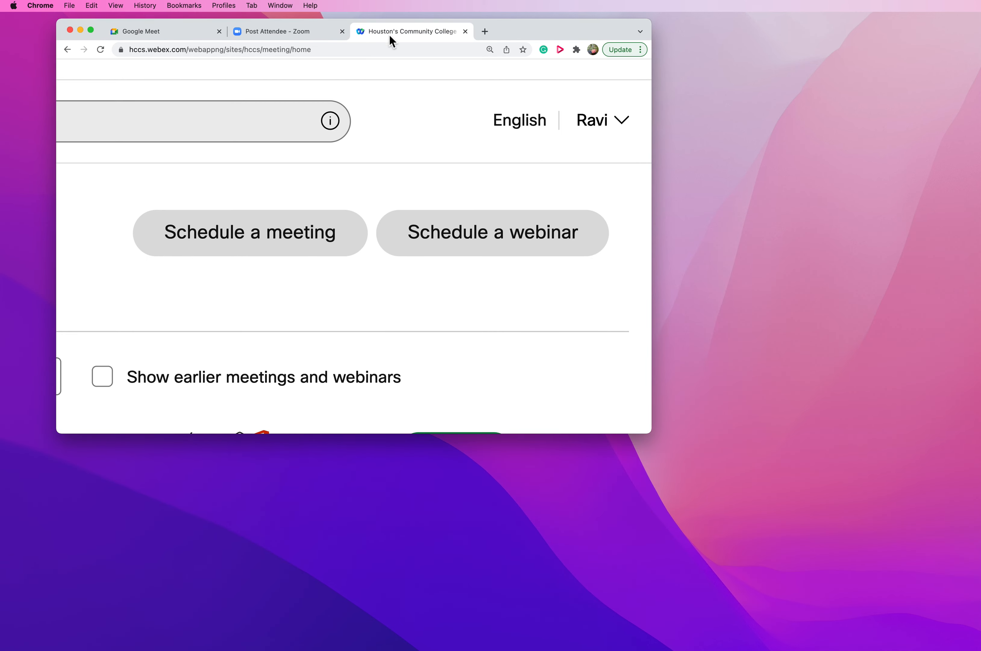
left_click(466, 32)
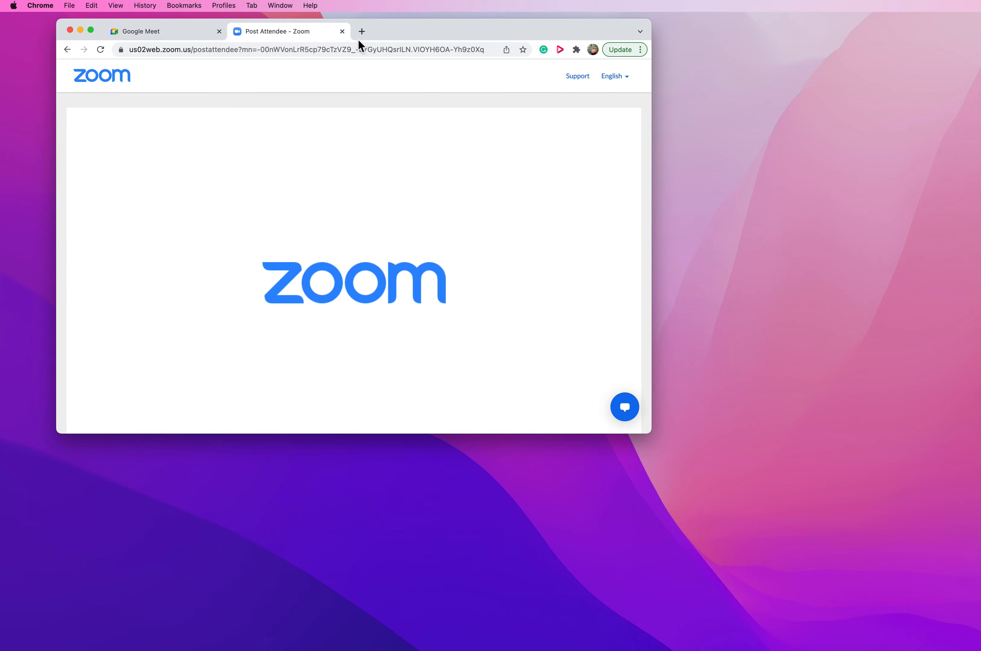
left_click(342, 32)
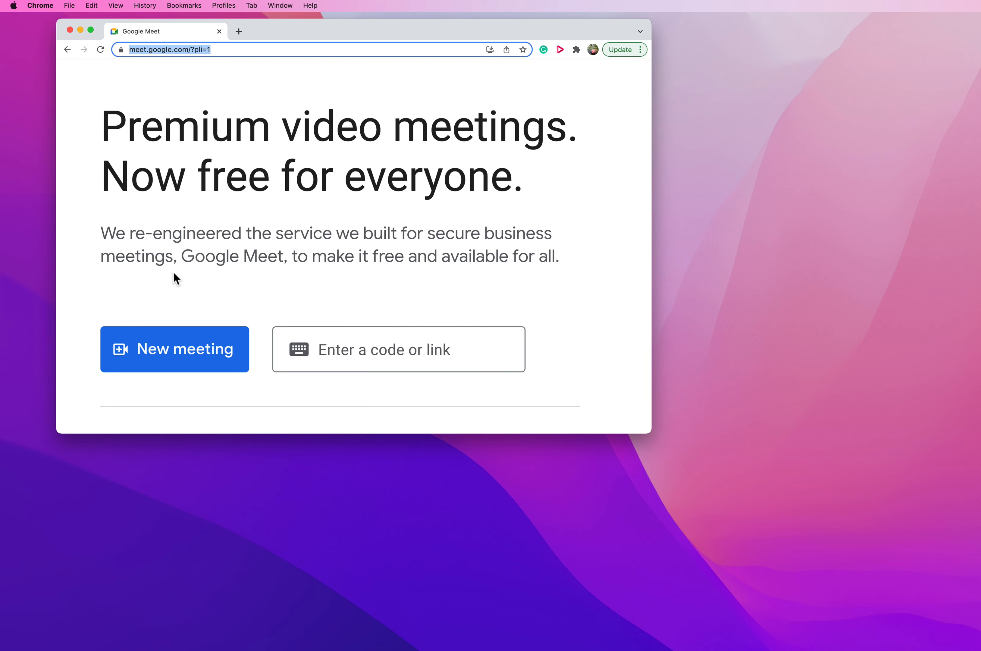
- Start an instant meeting in Google Meet and turn the camera off
left_click(192, 359)
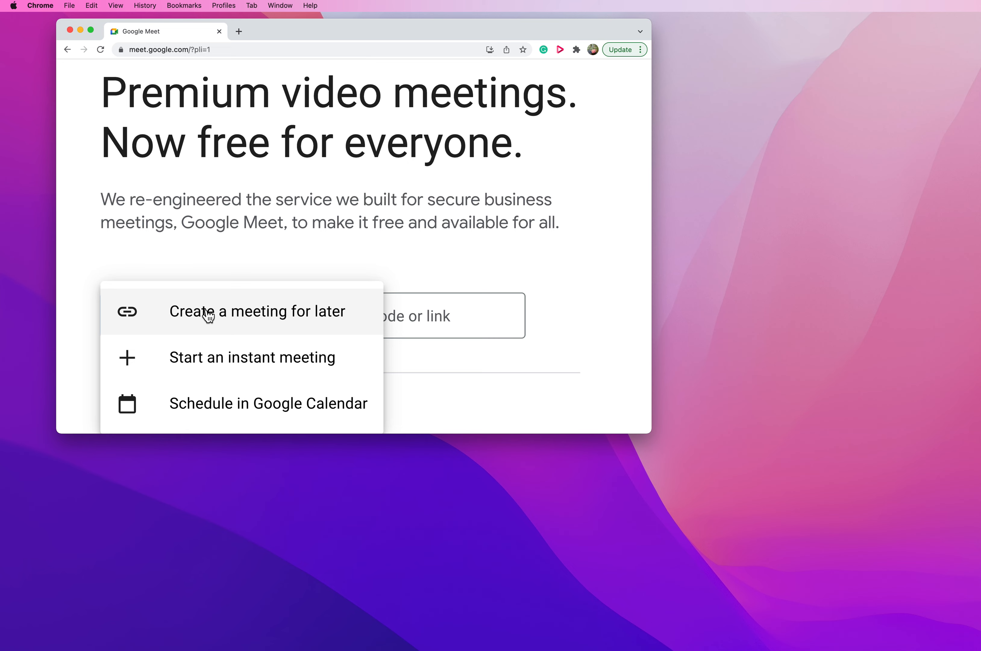
scroll(260, 316, "down", 2)
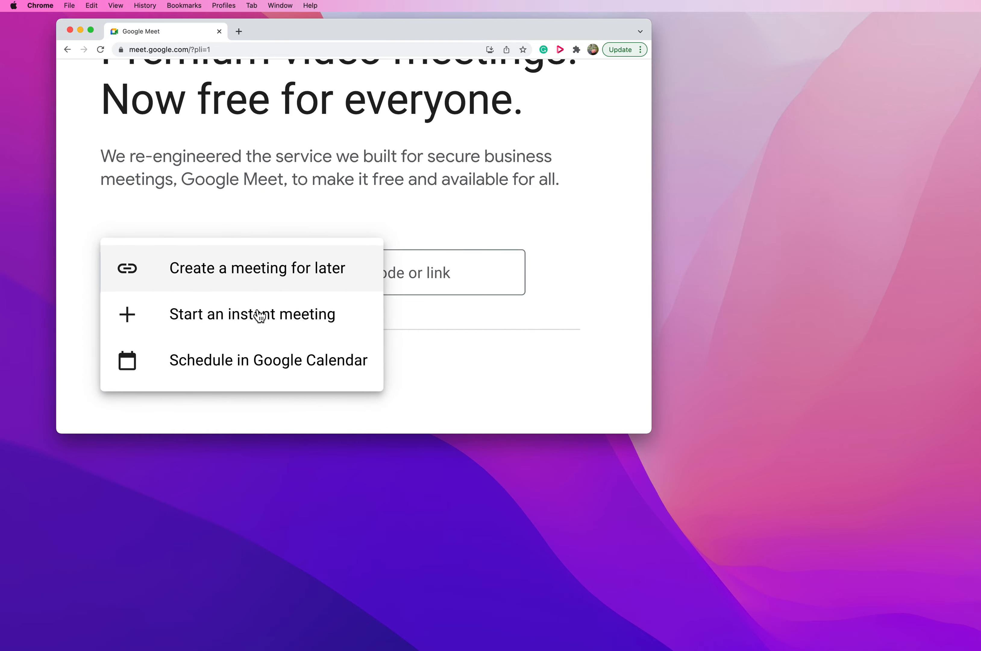
left_click(220, 324)
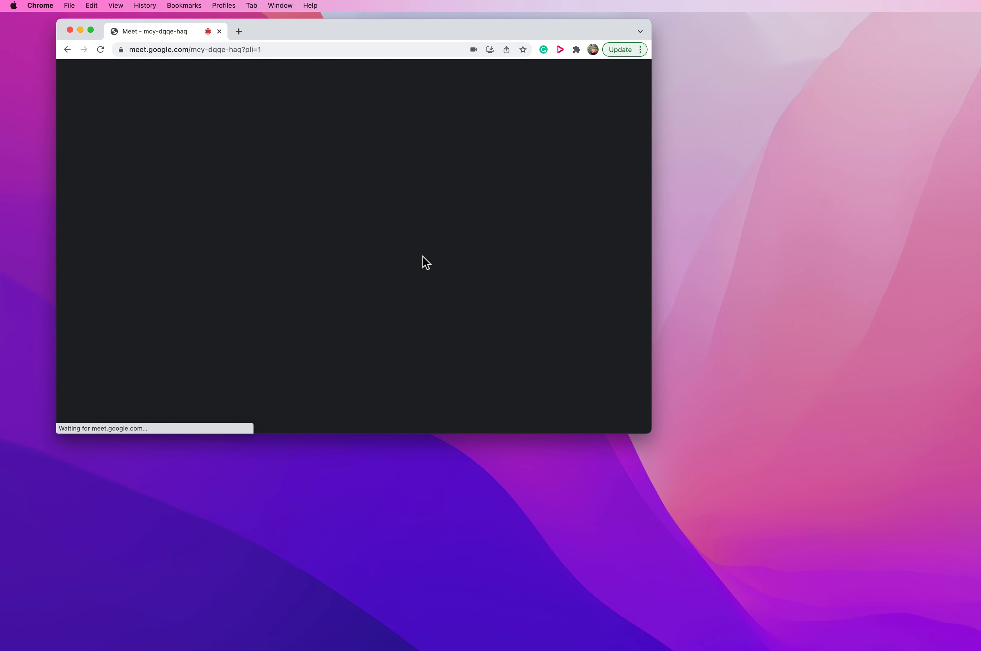
left_click(314, 415)
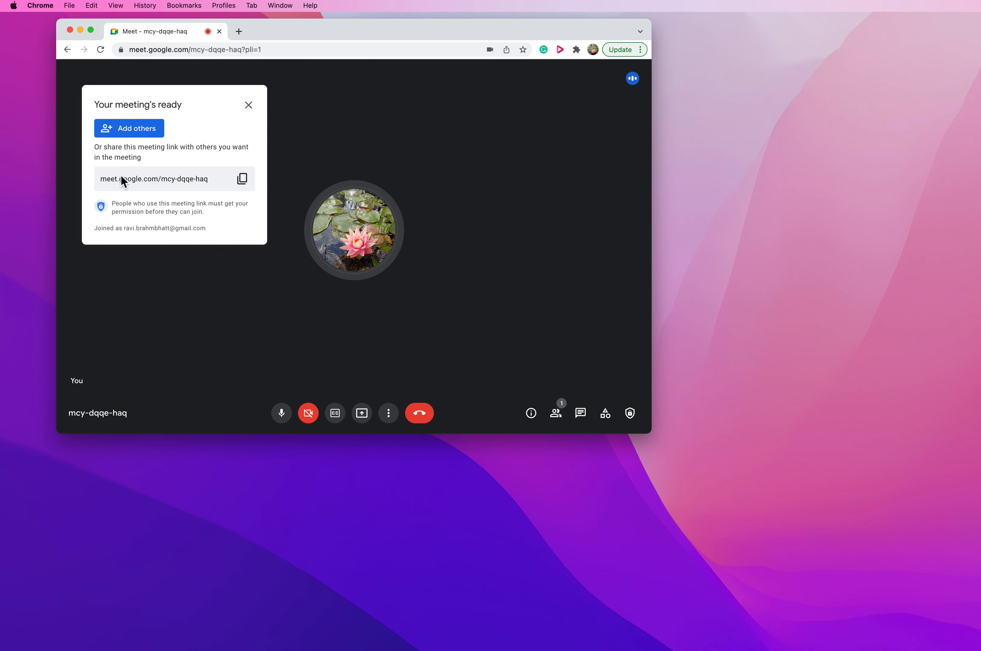
- Point out the meeting link, dismiss the meeting-ready card and enlarge the browser window
left_click_drag(96, 181, 178, 182)
left_click(248, 105)
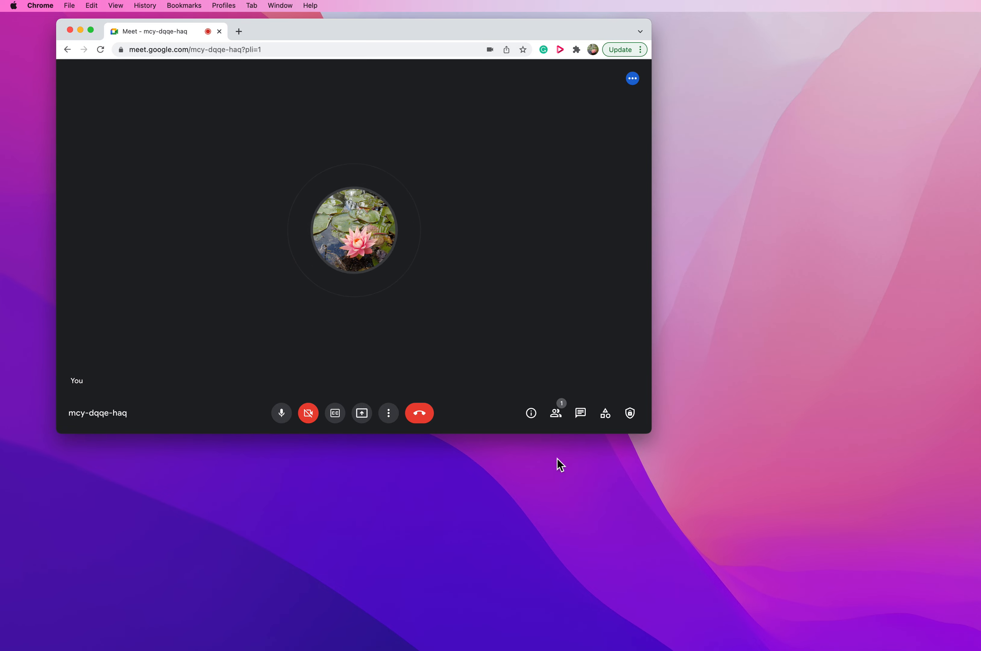
left_click_drag(653, 432, 890, 583)
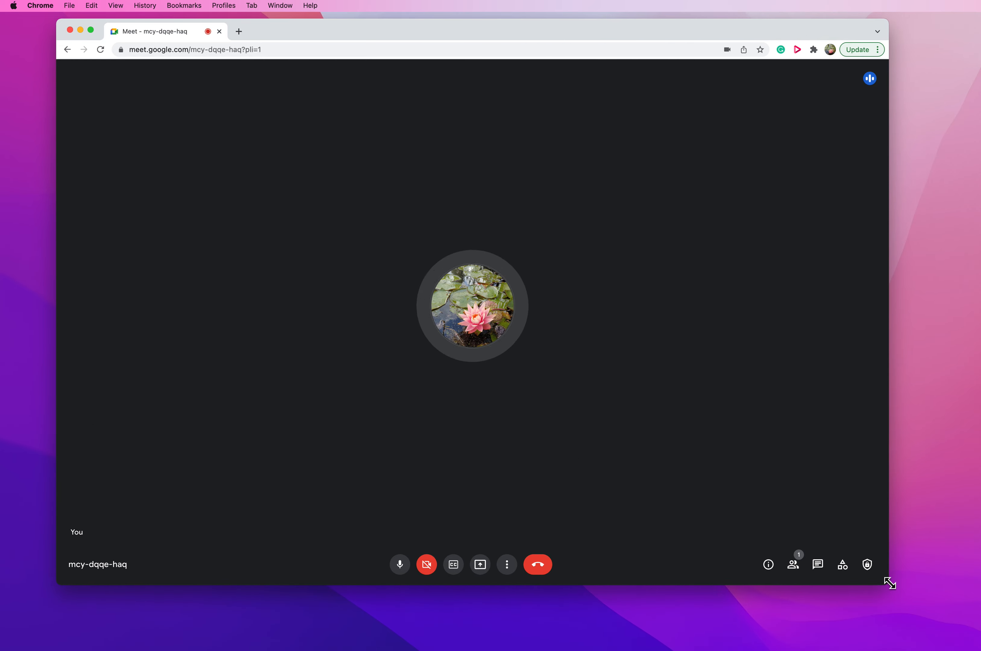
- Turn the live captions on and off twice, shifting the browser window slightly while they are shown
left_click(454, 564)
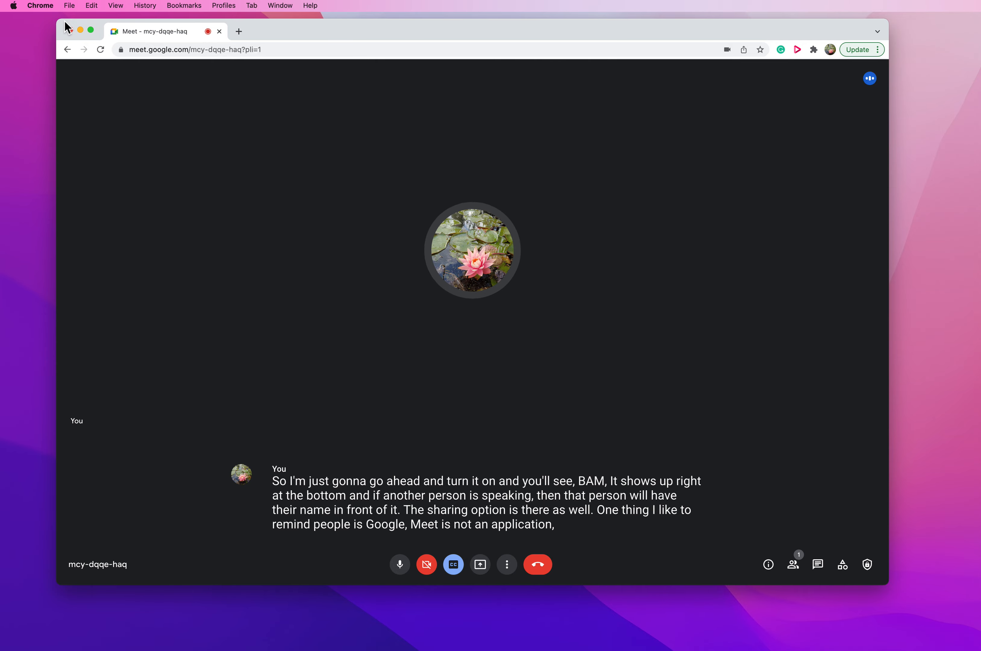
left_click_drag(278, 30, 309, 39)
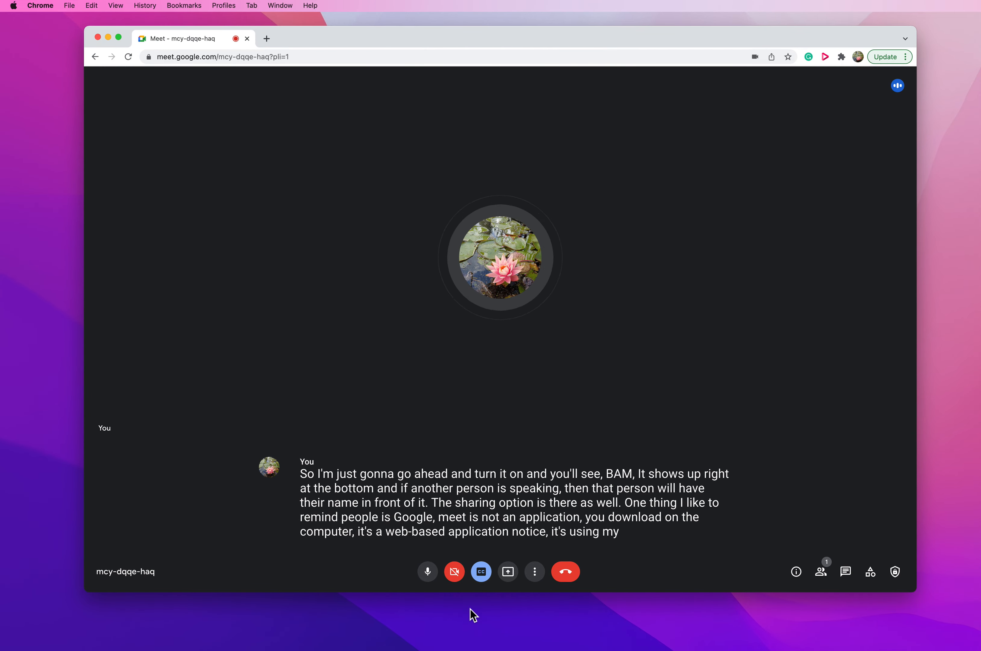
left_click(490, 585)
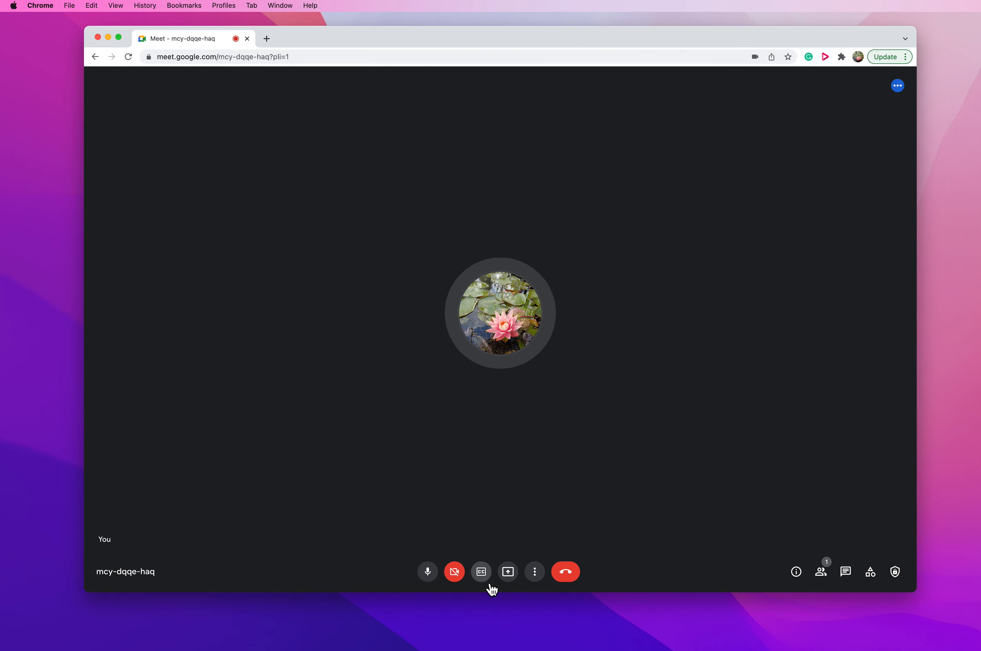
left_click(490, 582)
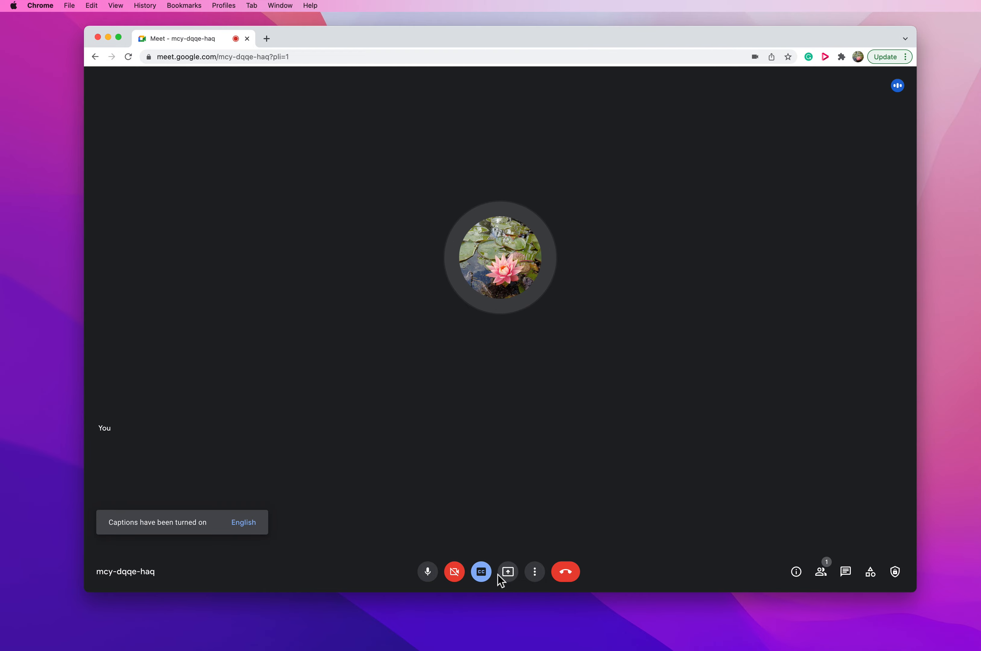
left_click(485, 578)
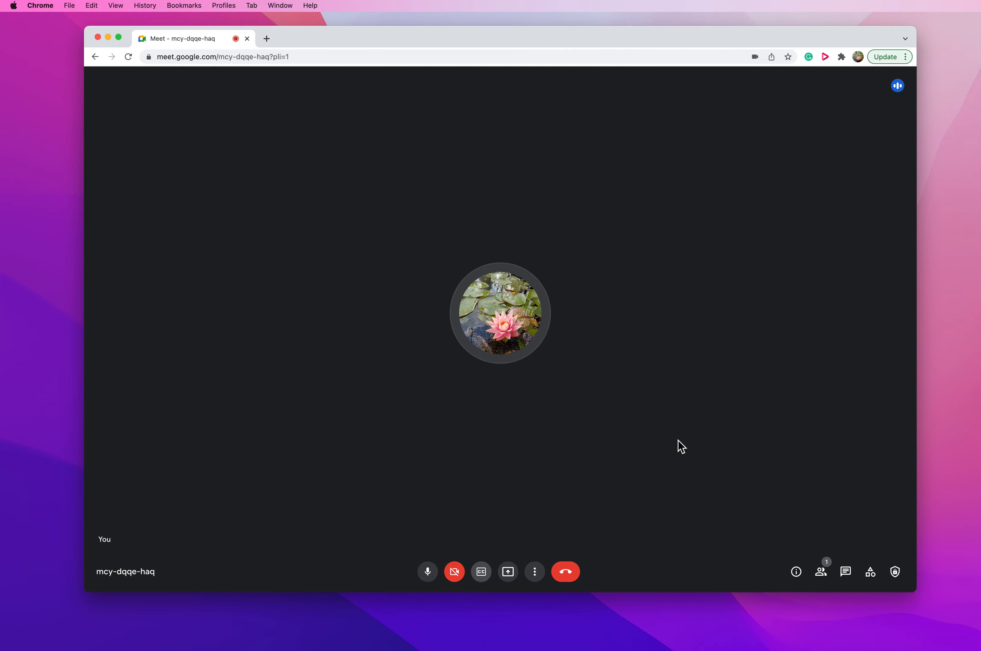
- View the additional Google Meet options, such as whiteboard, layout and visual effects, without choosing any
left_click(534, 579)
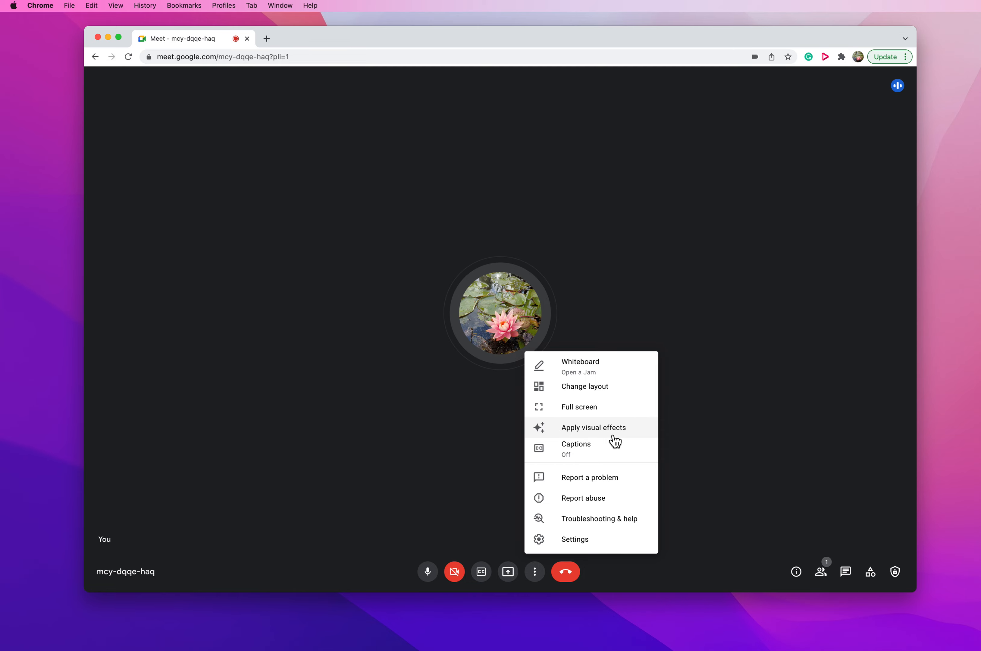
left_click(696, 443)
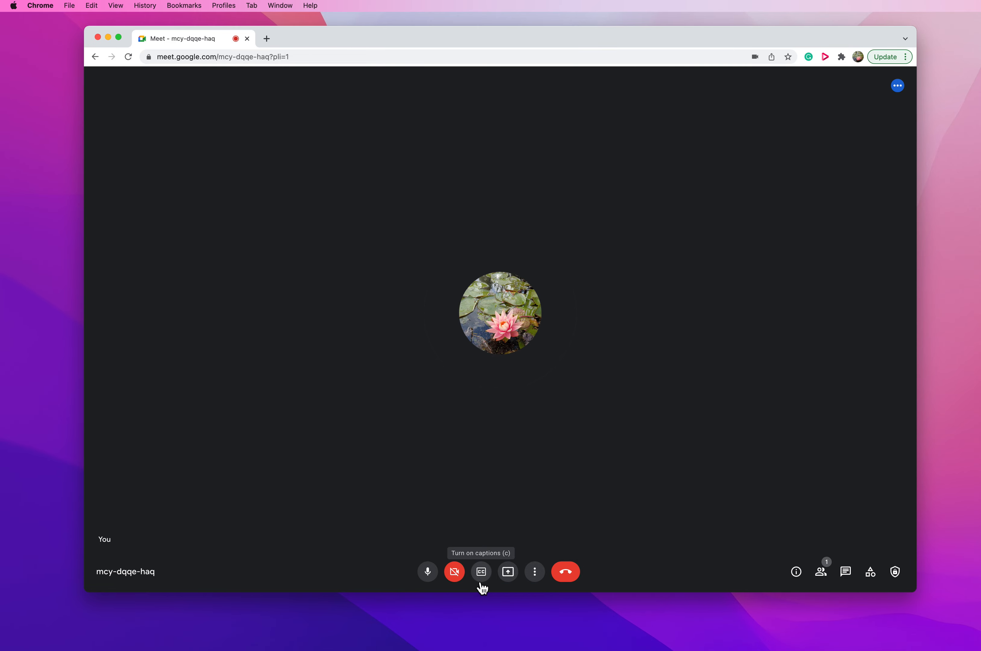
left_click(535, 581)
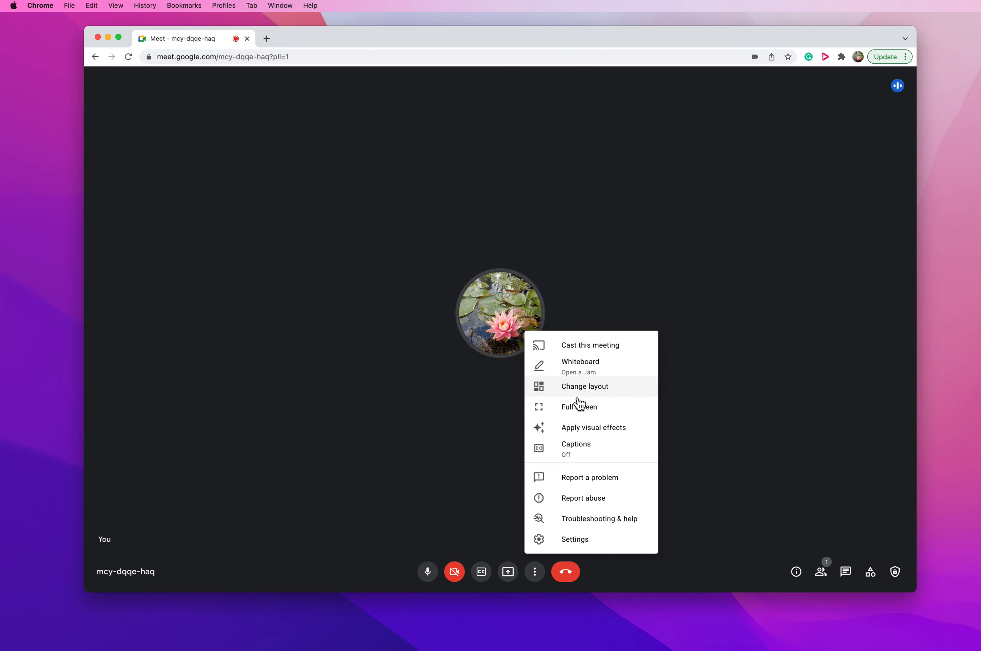
left_click(707, 513)
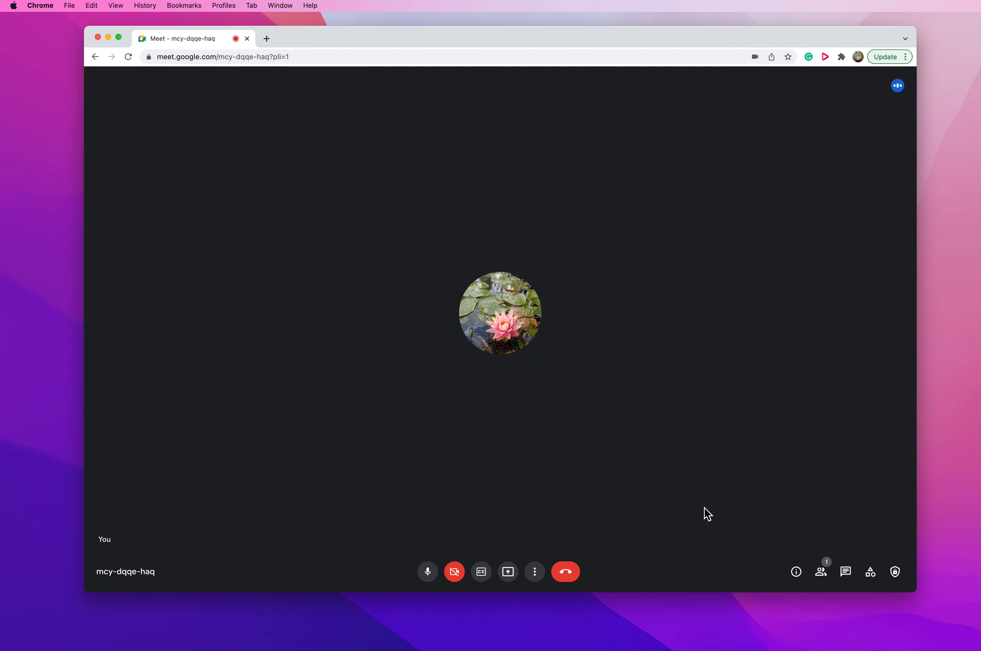
- Show the list of people in the call with its host options and display the in-call messages
left_click(829, 576)
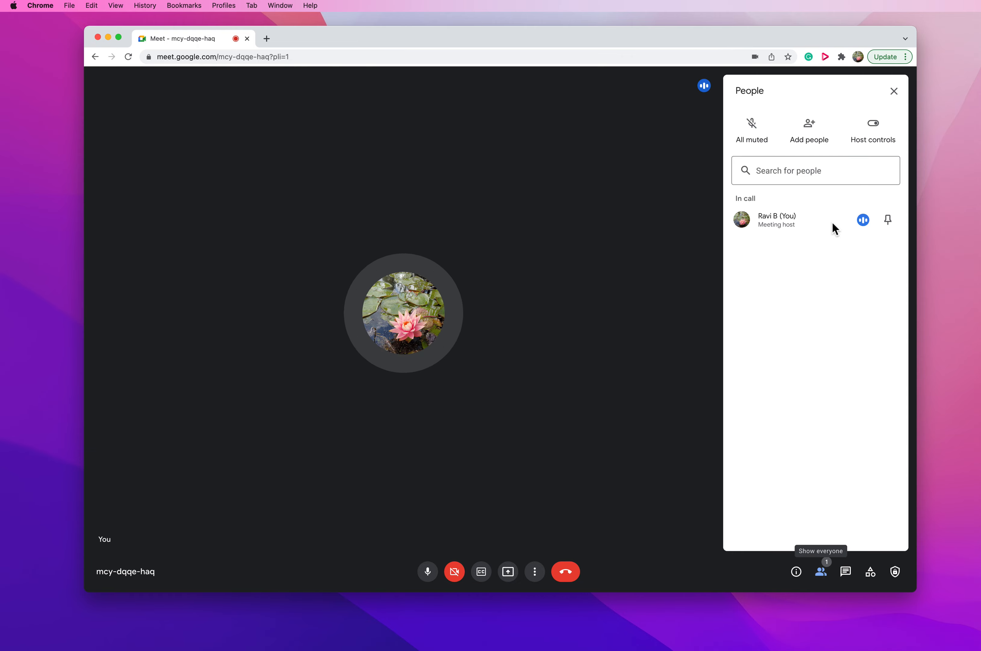
left_click(846, 573)
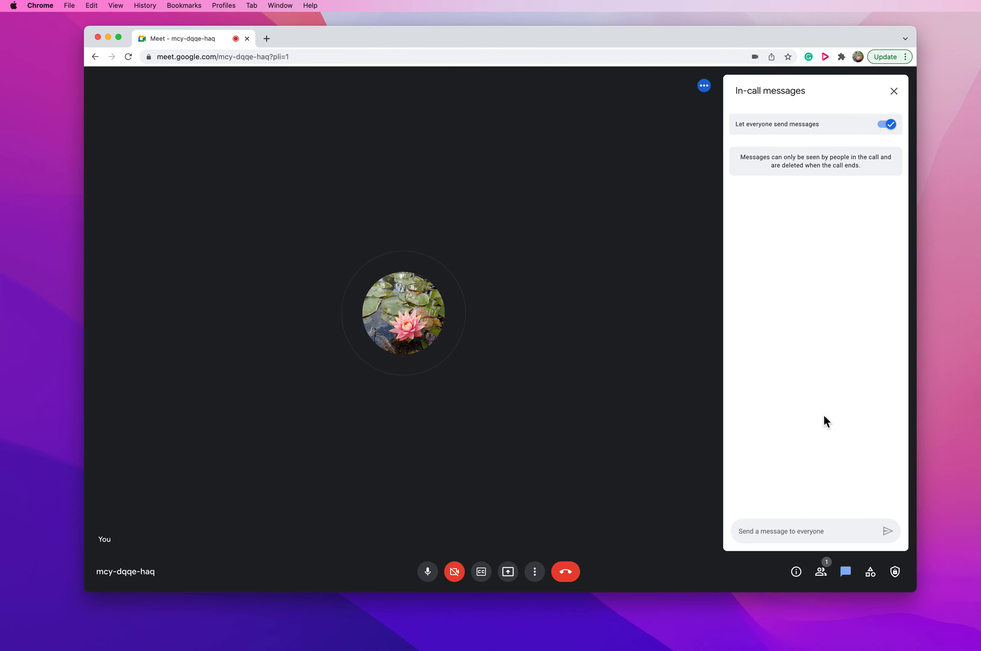
- Show the activities available in the call, view the premium page for Breakout rooms and return to the activities list
left_click(872, 577)
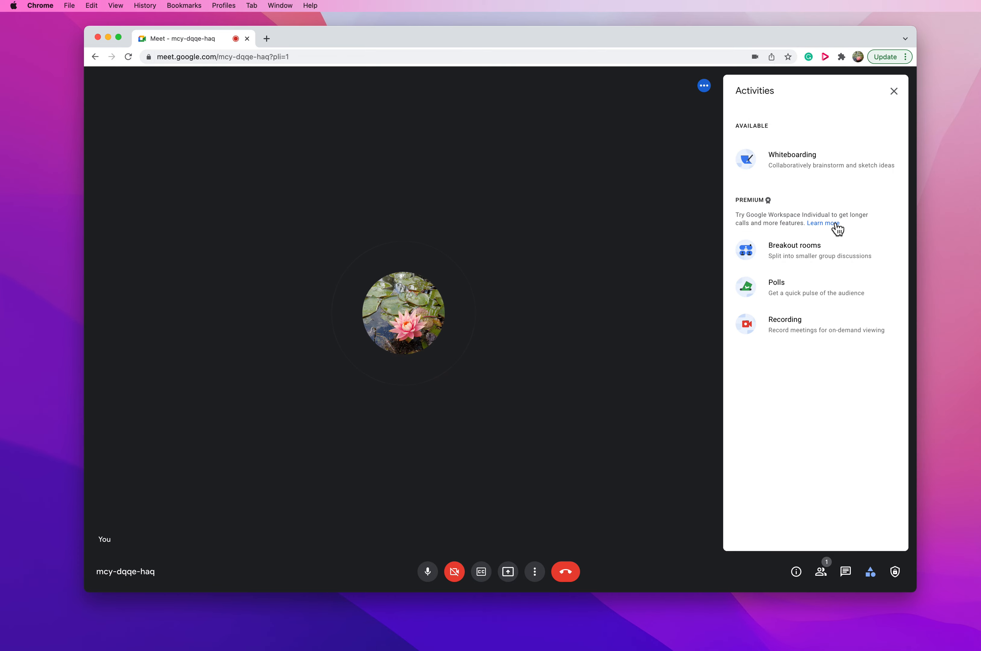
left_click(794, 266)
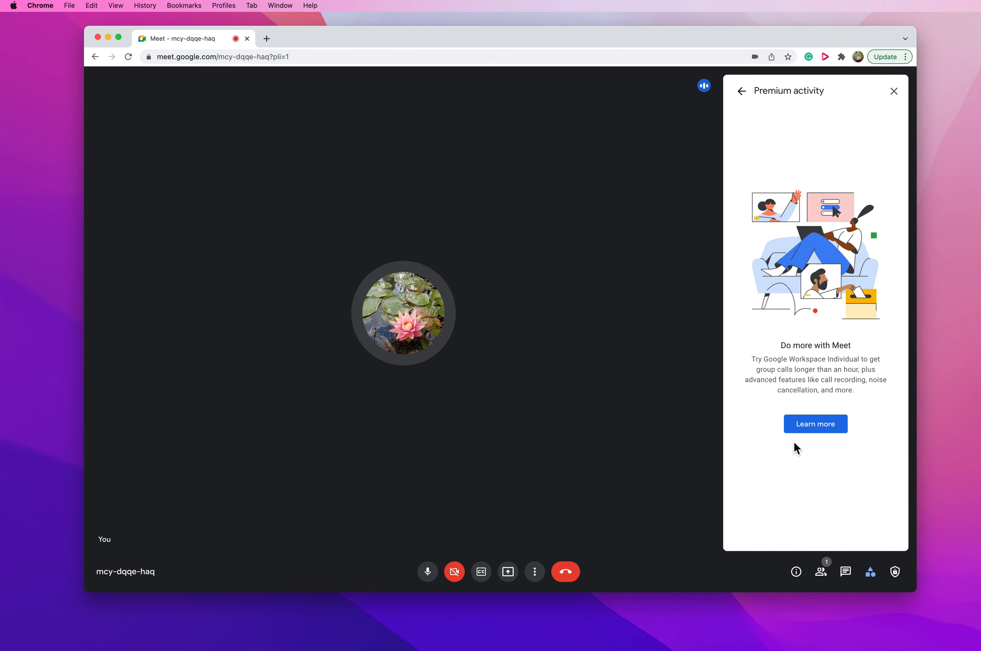
left_click(750, 96)
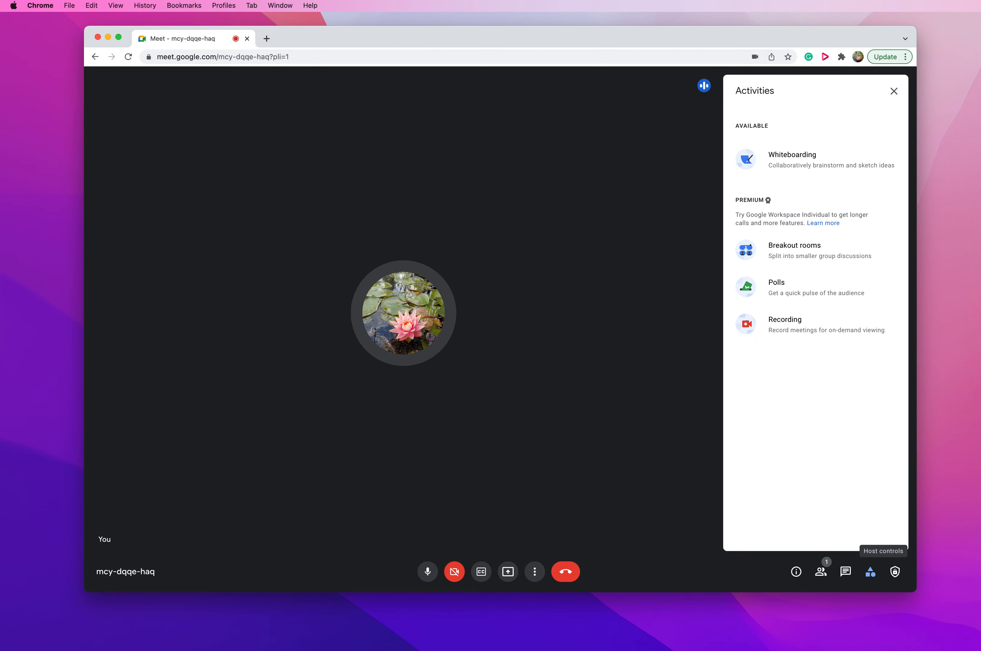
- View the host controls for moderating the meeting, close them and end the call for everyone
left_click(896, 572)
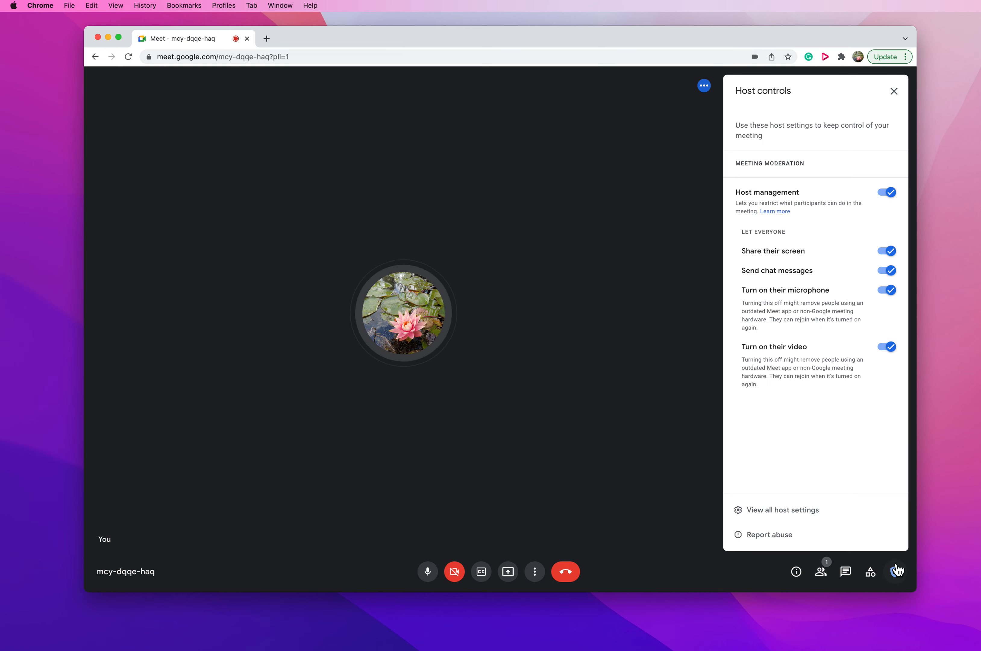
left_click(894, 91)
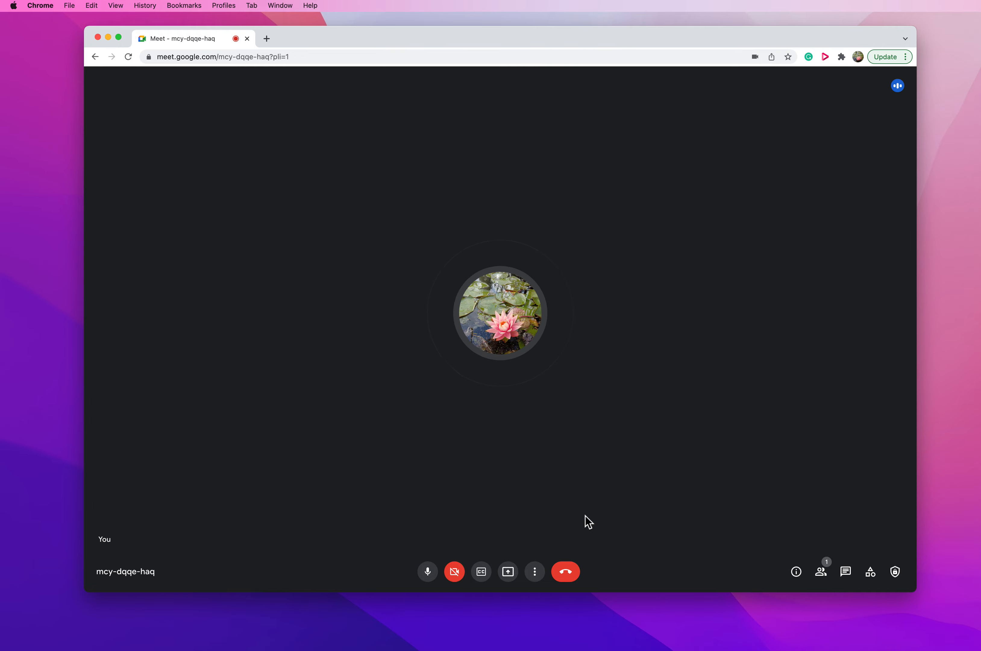
left_click(570, 572)
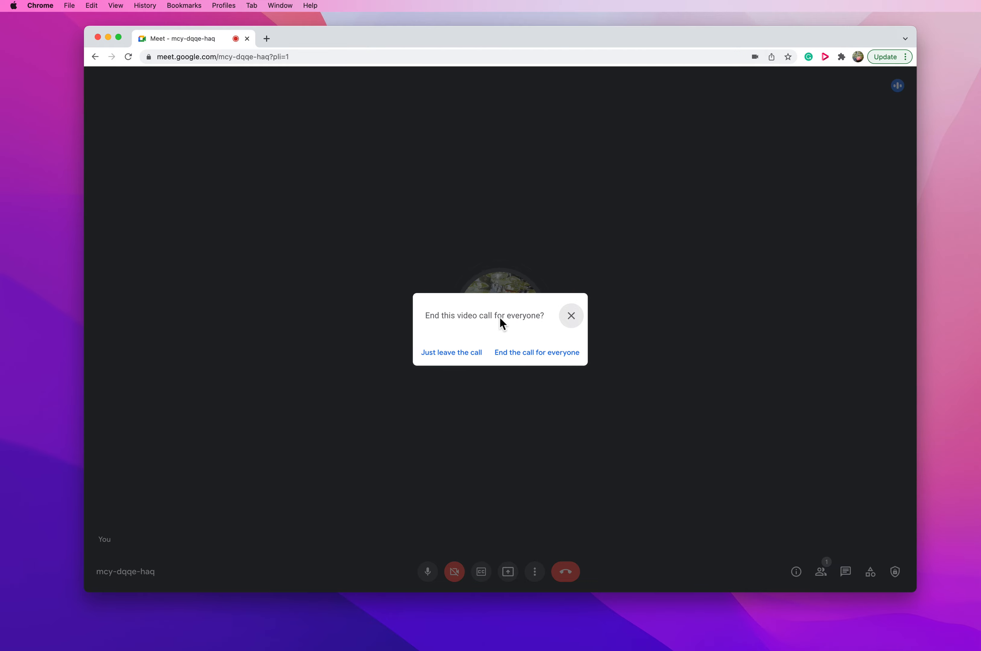
left_click(534, 358)
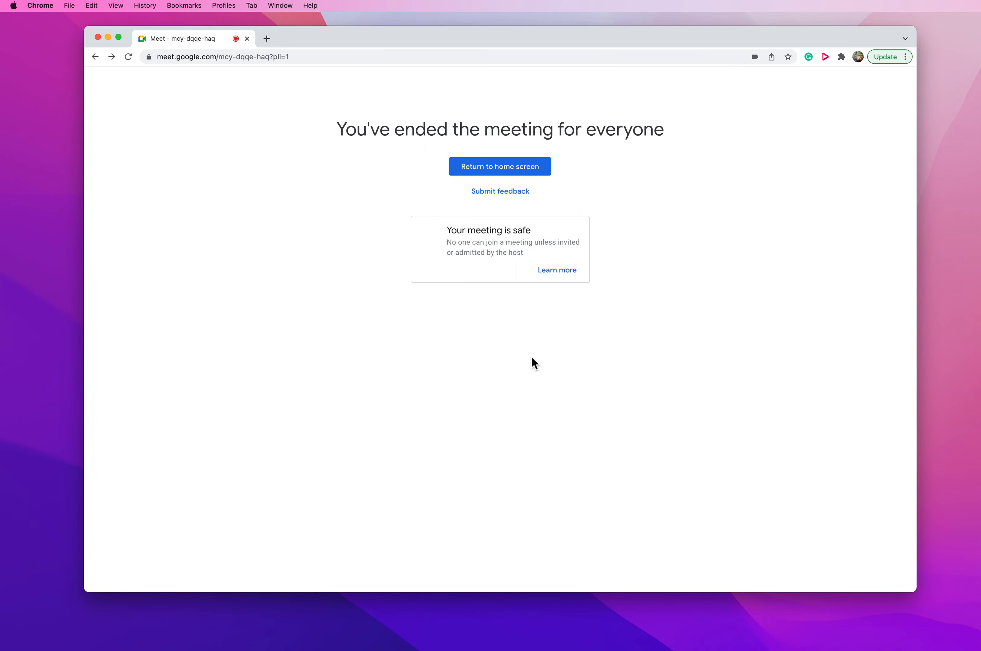
- Open tieuniversity.org in a new browser tab and dismiss the competition registration pop-up
left_click(267, 39)
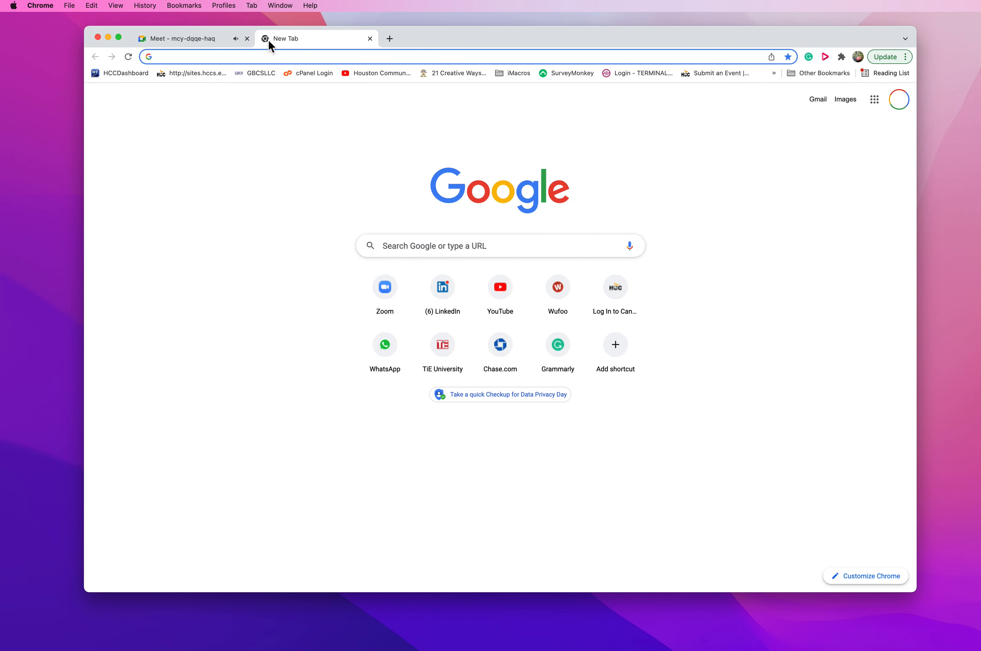
type("tie")
key("Return")
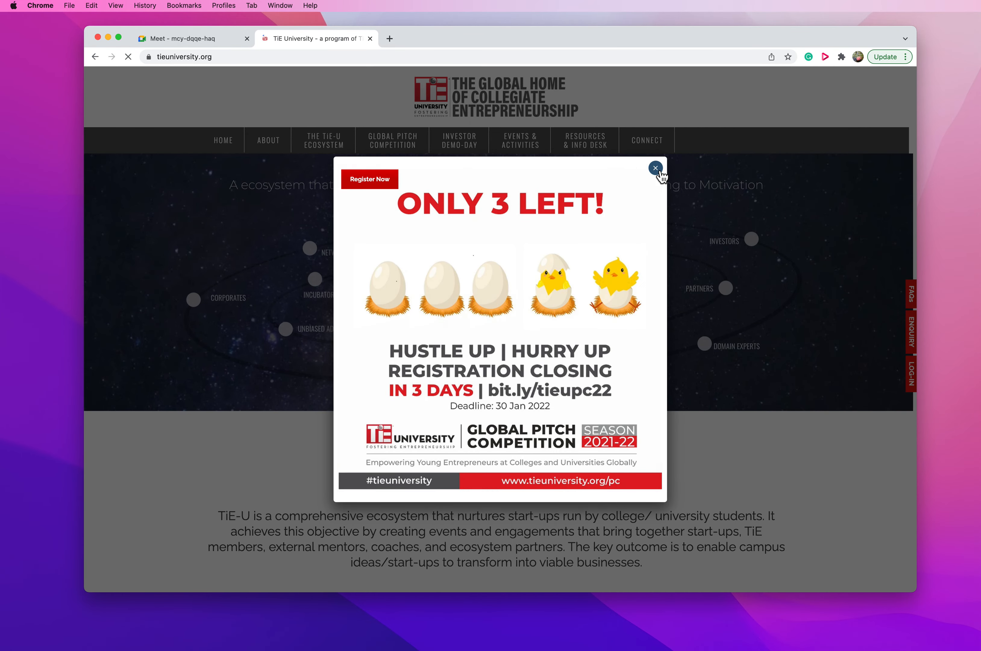
left_click(655, 168)
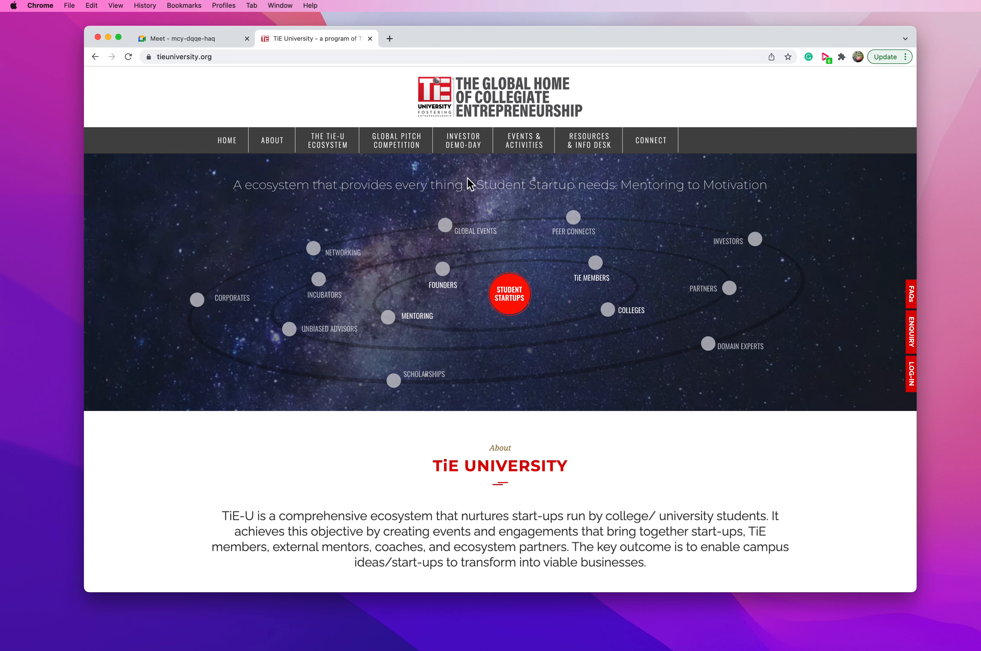
- Look over the Global Pitch Competition options and browse the flagship programs, flagship activities and footprint sections of the TiE University home page
mouse_move(414, 157)
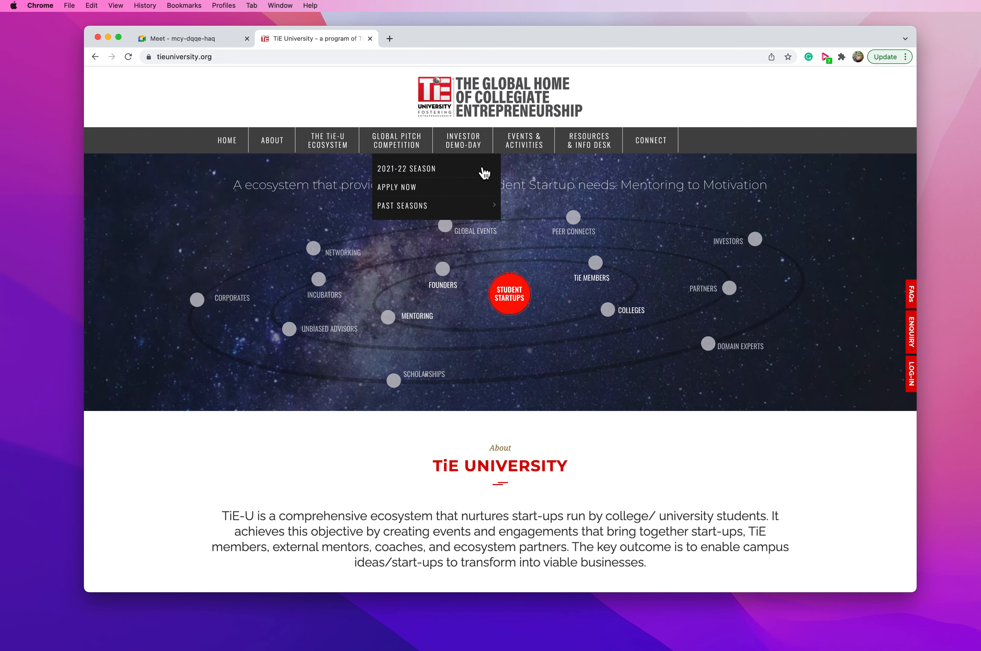
mouse_move(438, 211)
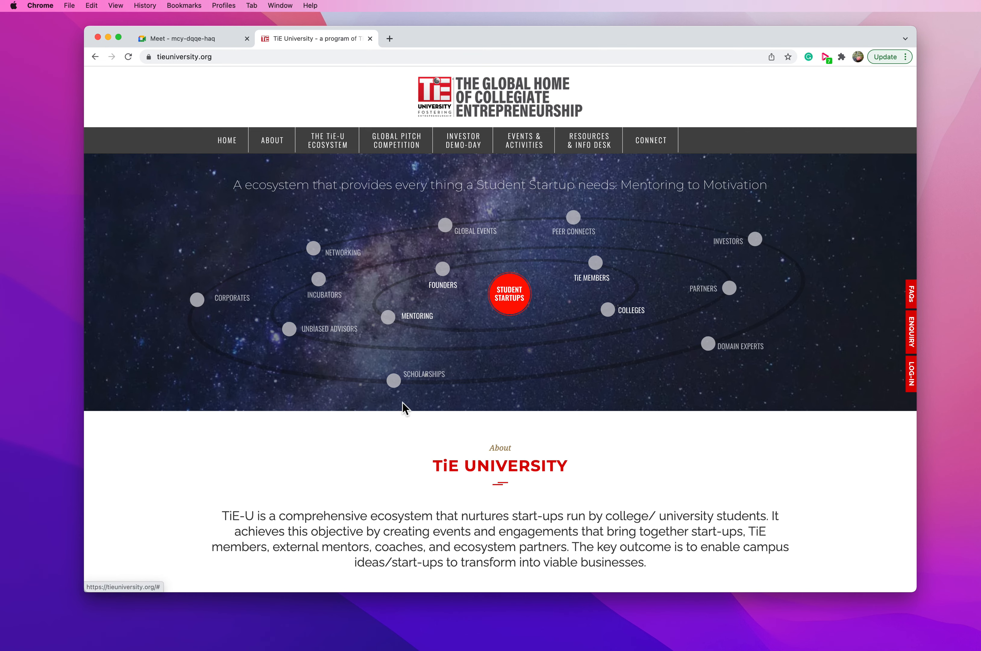
scroll(453, 383, "down", 5)
scroll(453, 383, "down", 12)
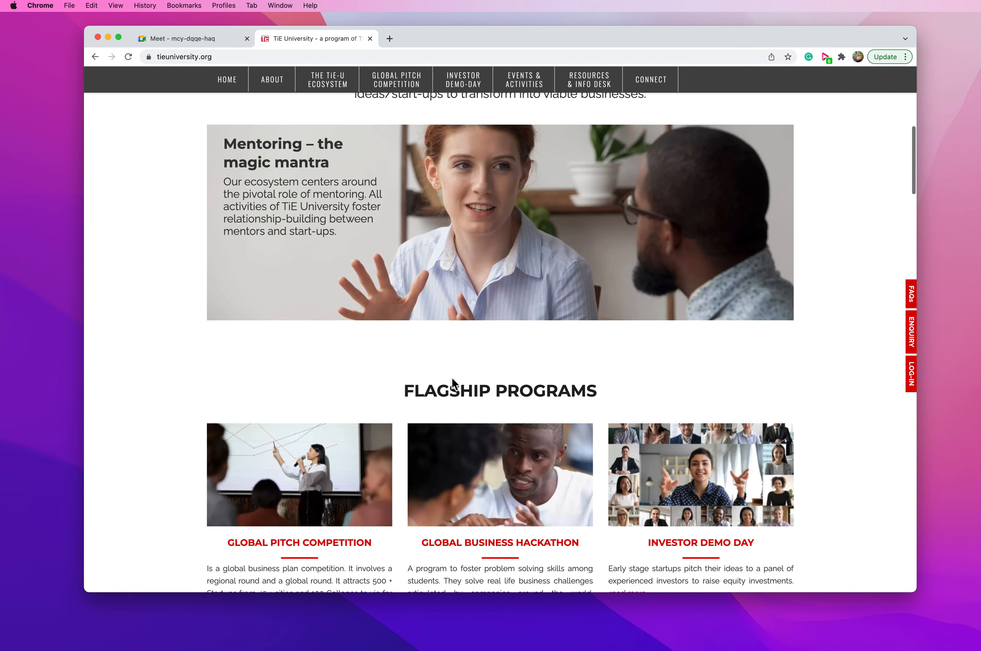
scroll(452, 380, "down", 11)
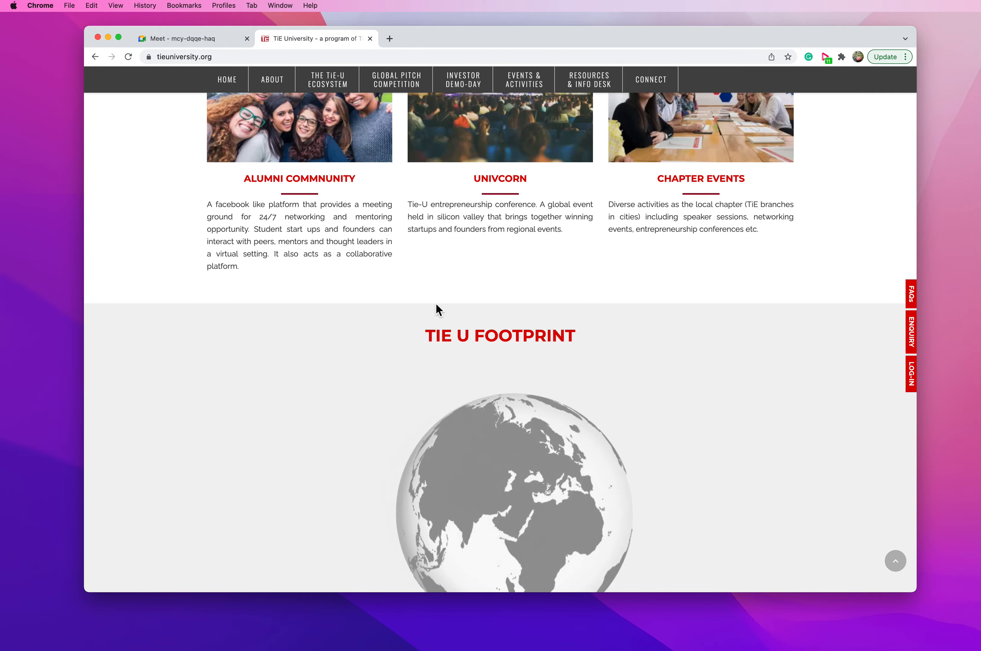
scroll(495, 323, "up", 20)
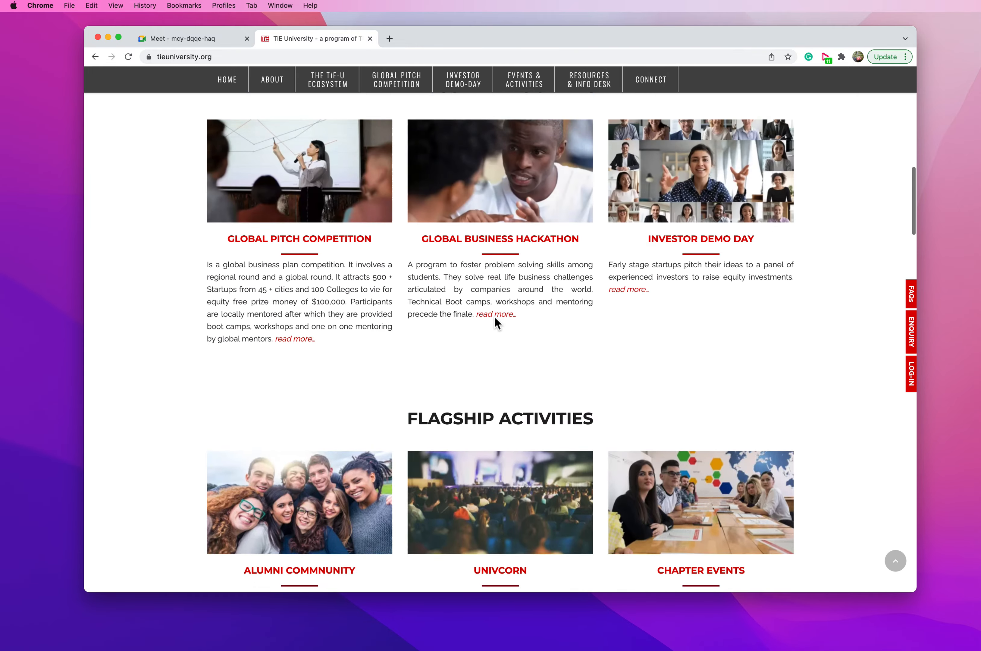